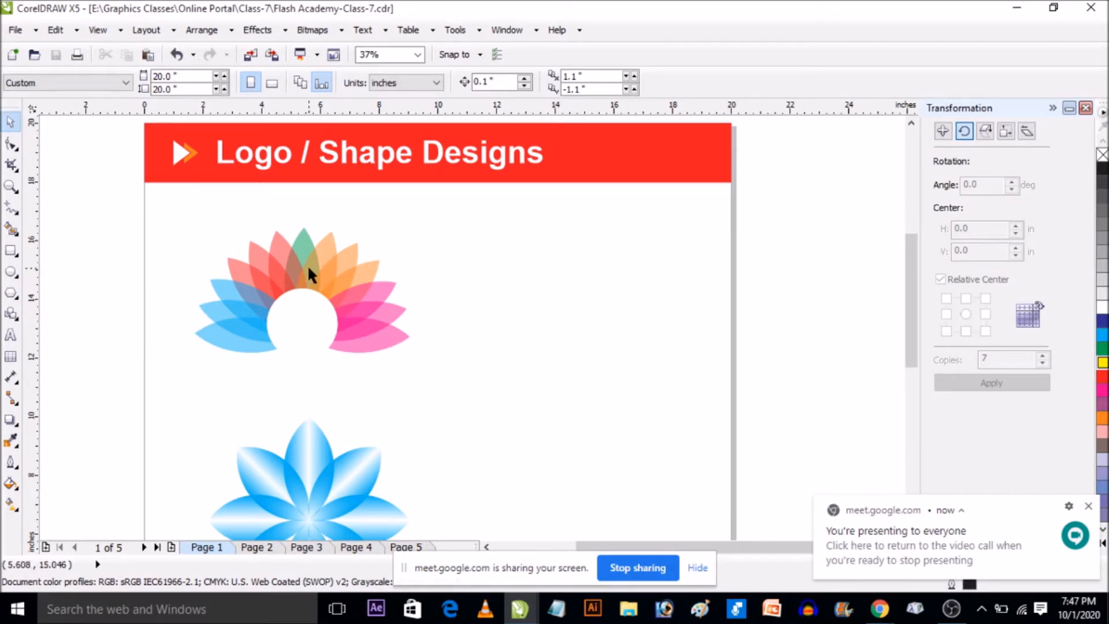
Draw an unfilled circle about 4.8 inches in diameter in the empty area beside the multicoloured petal logo
scroll(307, 265, up, 2)
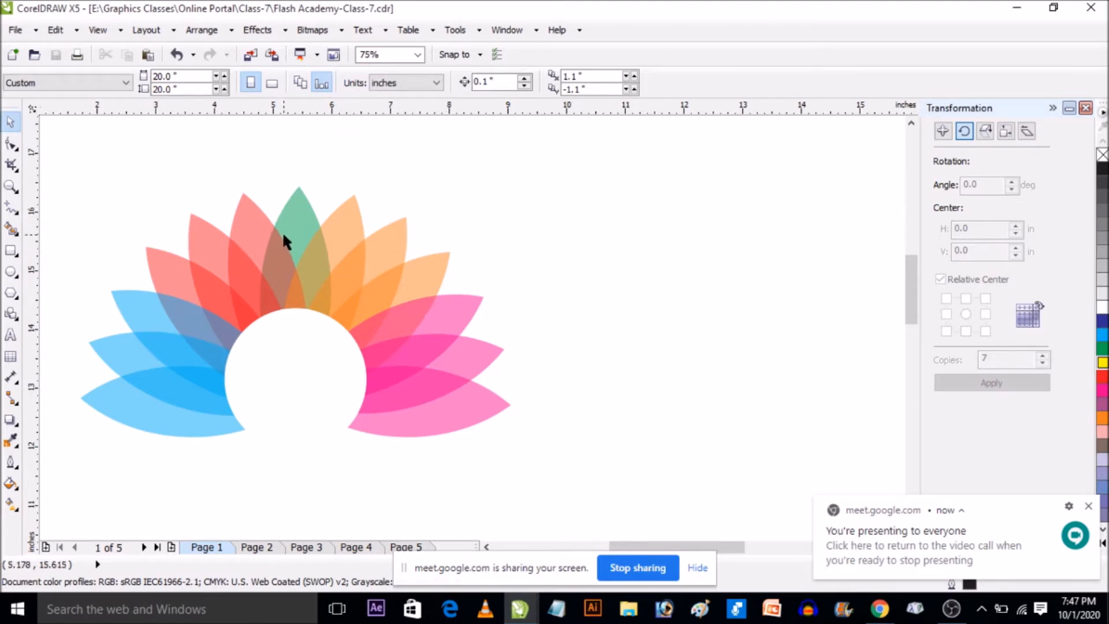
click(296, 219)
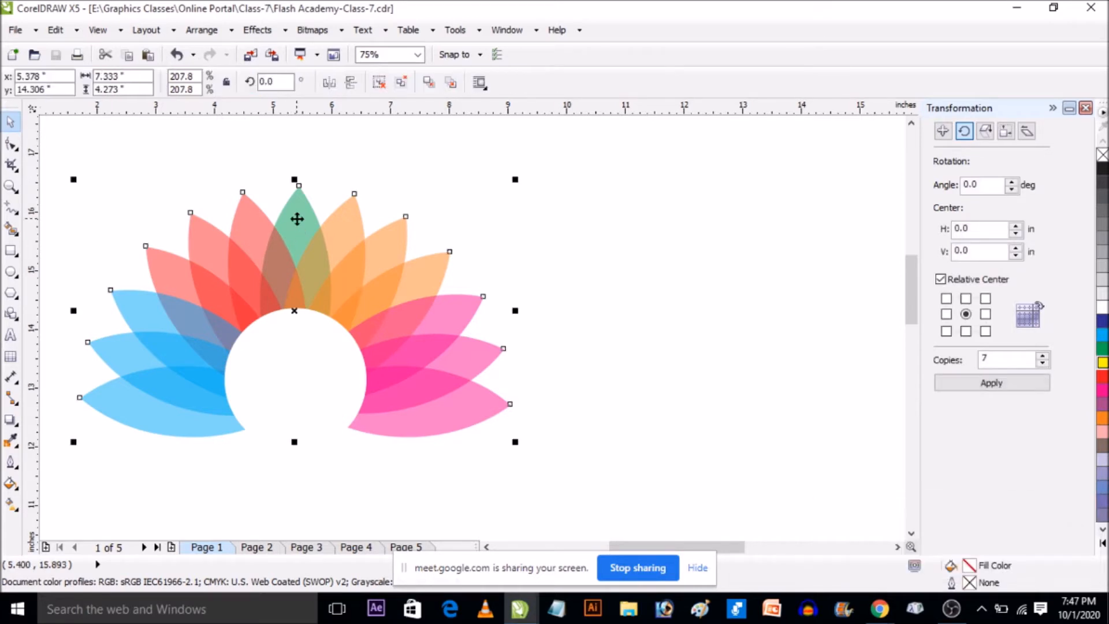
click(11, 274)
scroll(164, 286, down, 1)
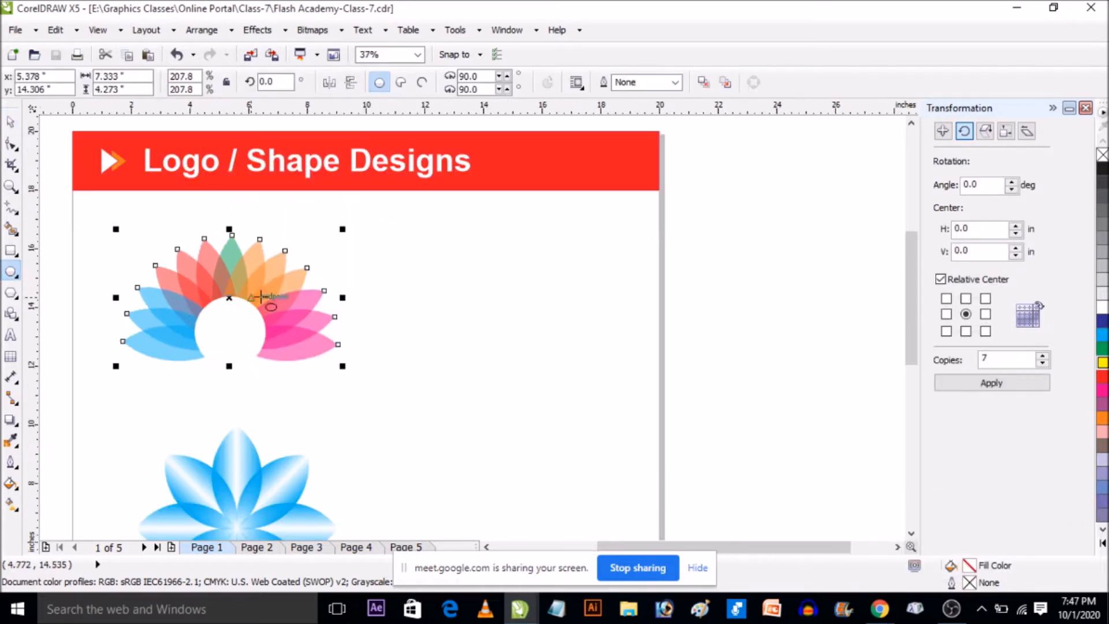
scroll(419, 297, up, 1)
scroll(425, 218, down, 1)
drag(424, 192, 527, 333)
key(space)
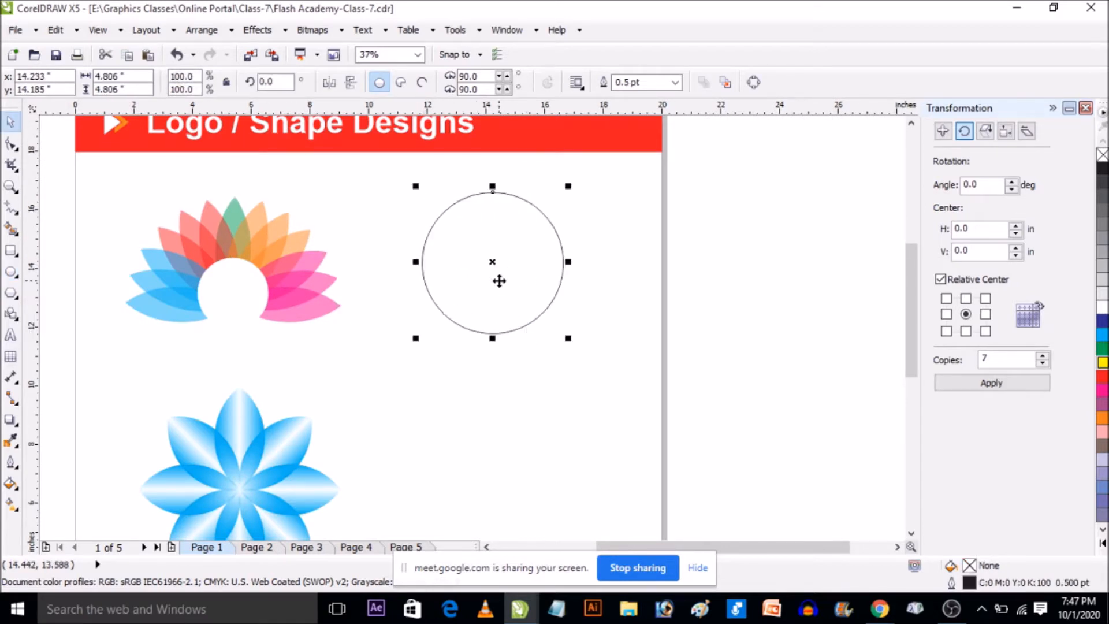
Duplicate the circle horizontally so that both overlap, and create a petal shape from their intersection
drag(490, 275, 588, 275)
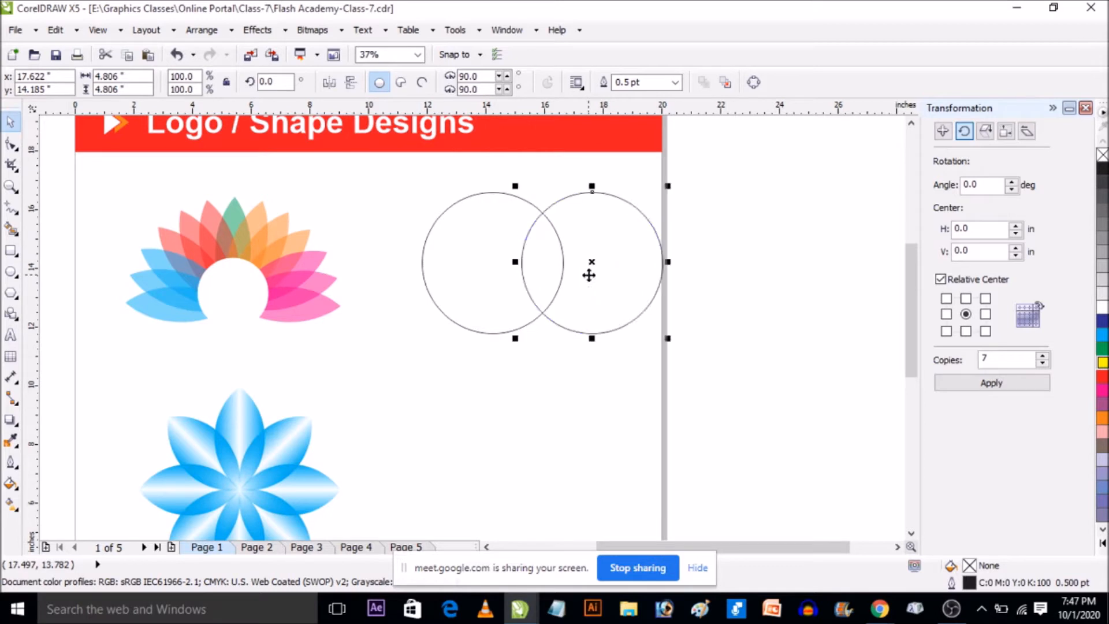
shift+click(502, 229)
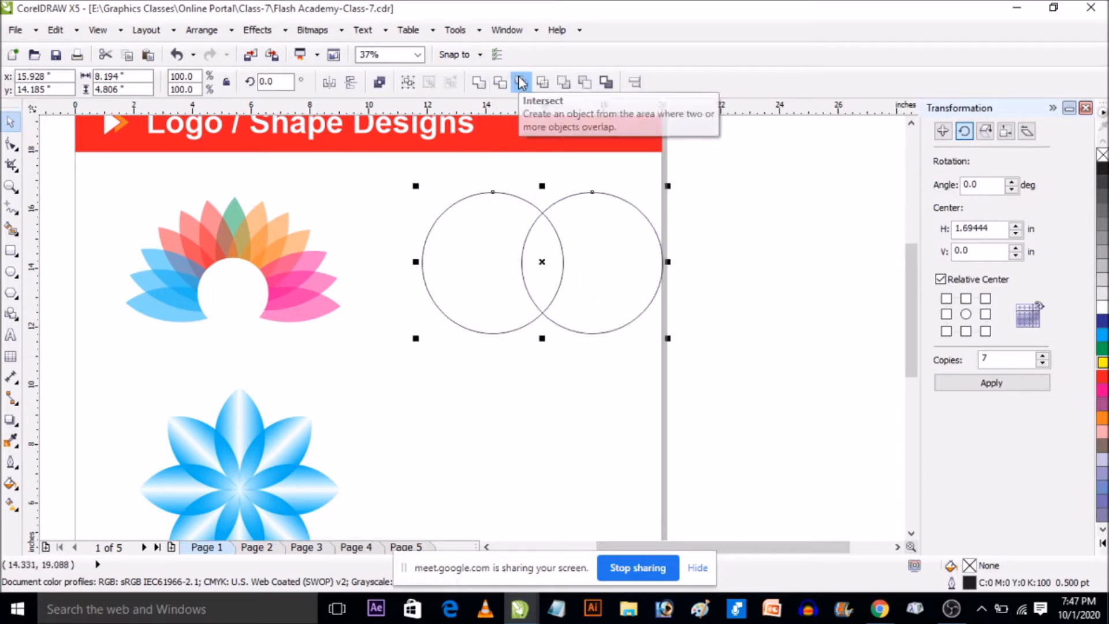
click(521, 83)
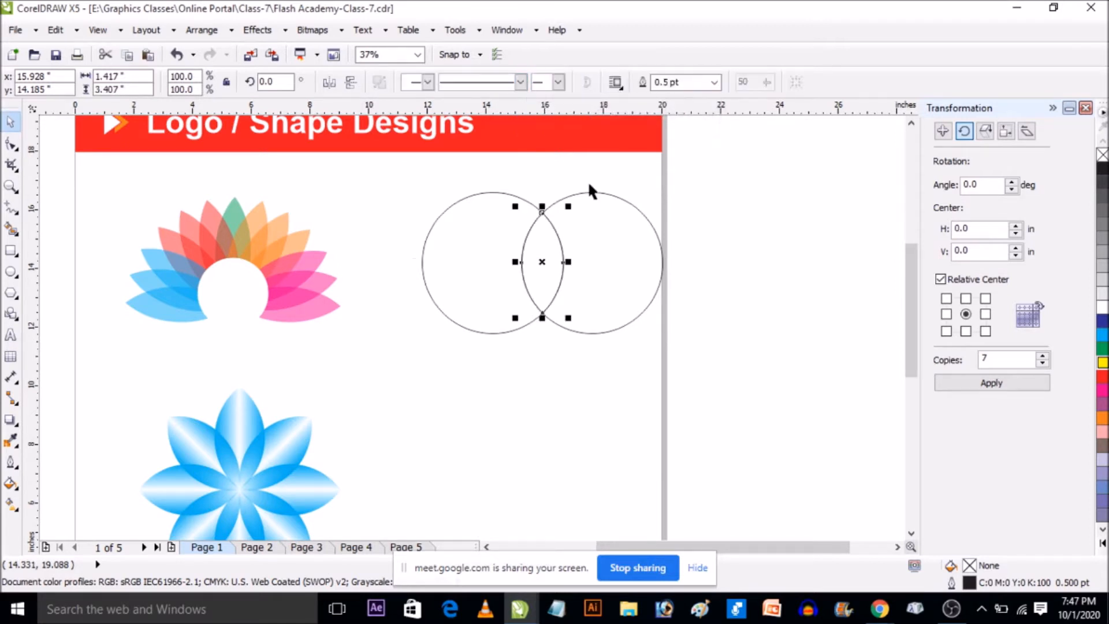
Separate the petal from its construction circles by deleting the second circle and moving the original one off the page
click(629, 251)
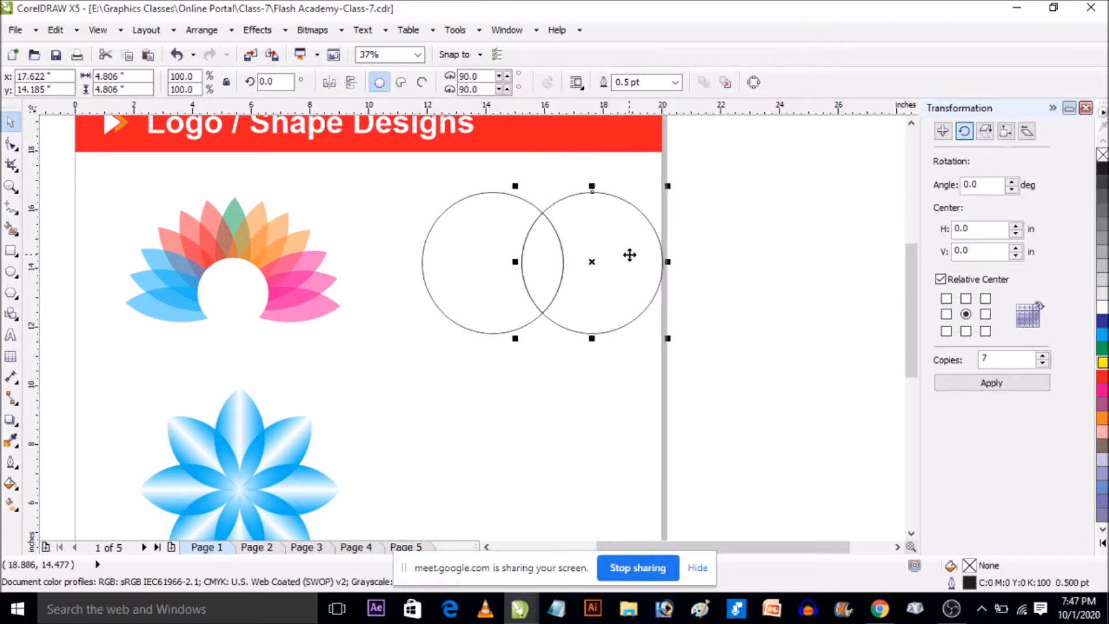
key(Delete)
drag(487, 252, 771, 329)
drag(549, 251, 521, 225)
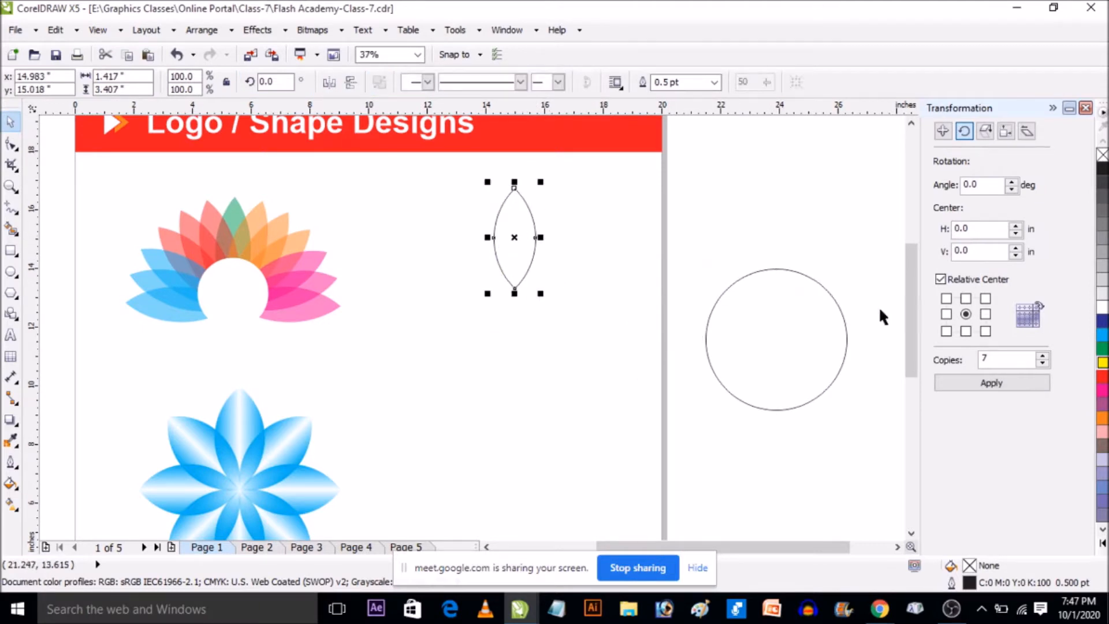
Fill the petal with green, without an outline, and apply a Uniform transparency of 50
click(1102, 350)
right_click(1102, 154)
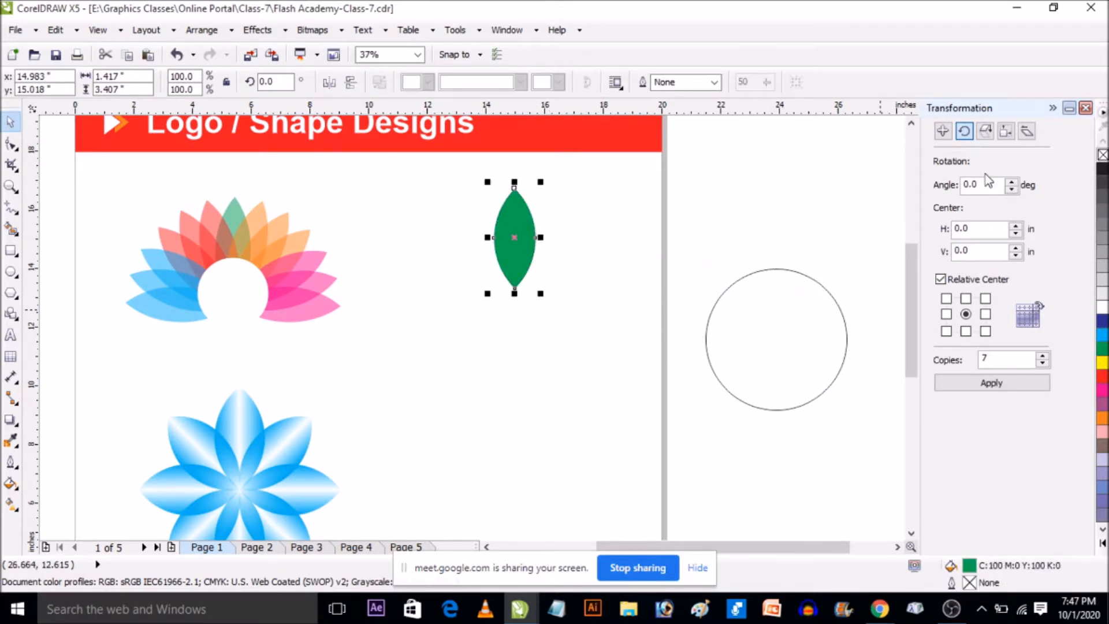
click(15, 430)
click(81, 527)
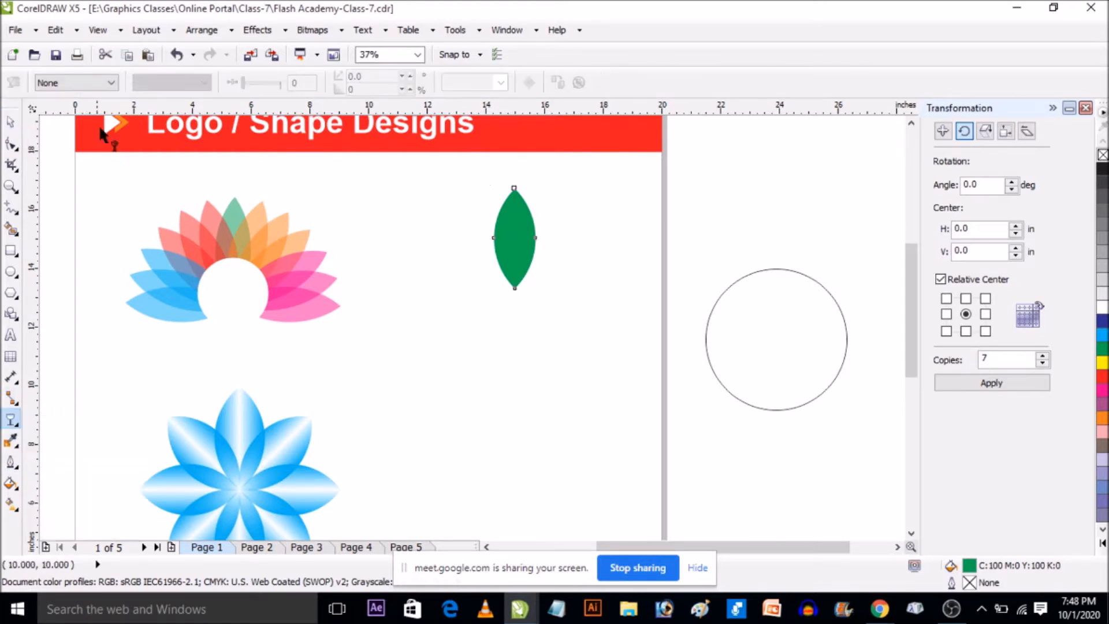
click(79, 87)
click(68, 108)
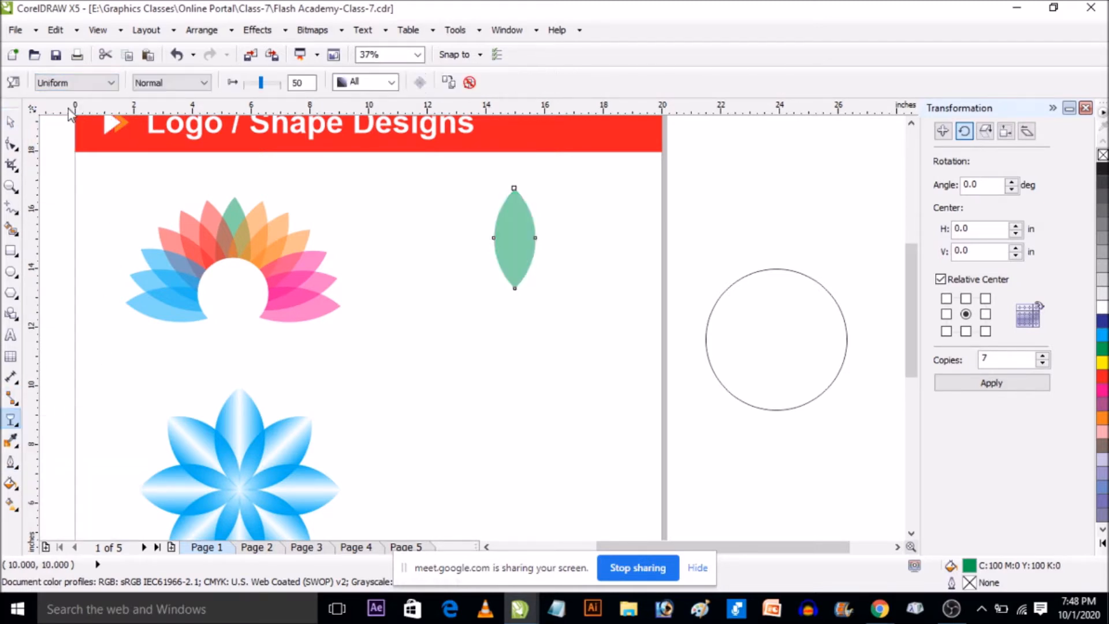
Move the petal's rotation centre to its bottom tip
click(10, 121)
scroll(387, 199, up, 1)
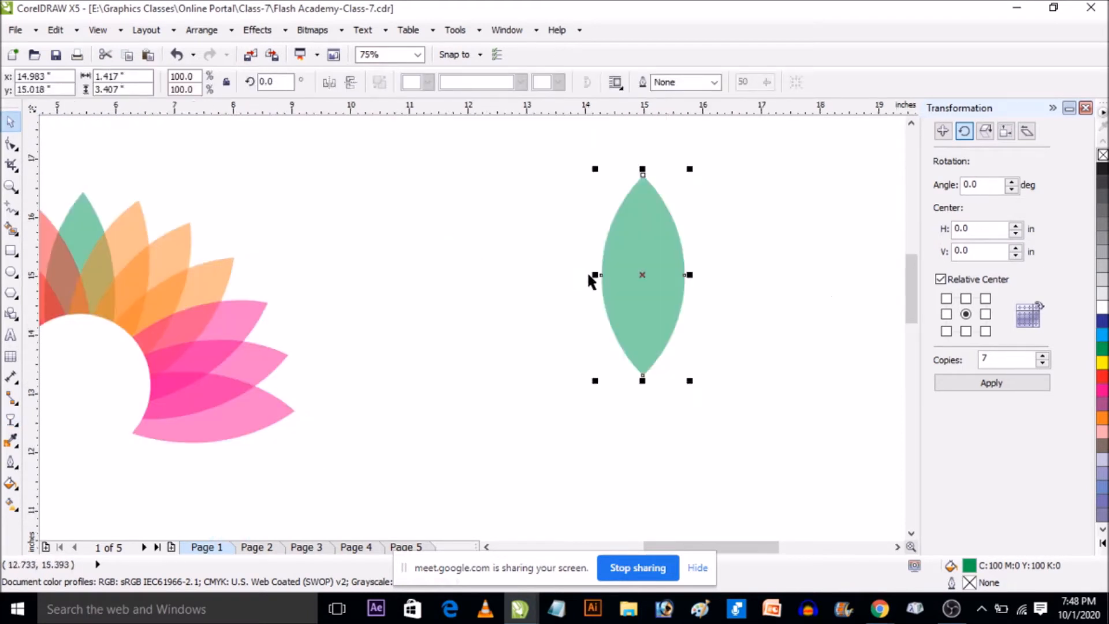
click(652, 290)
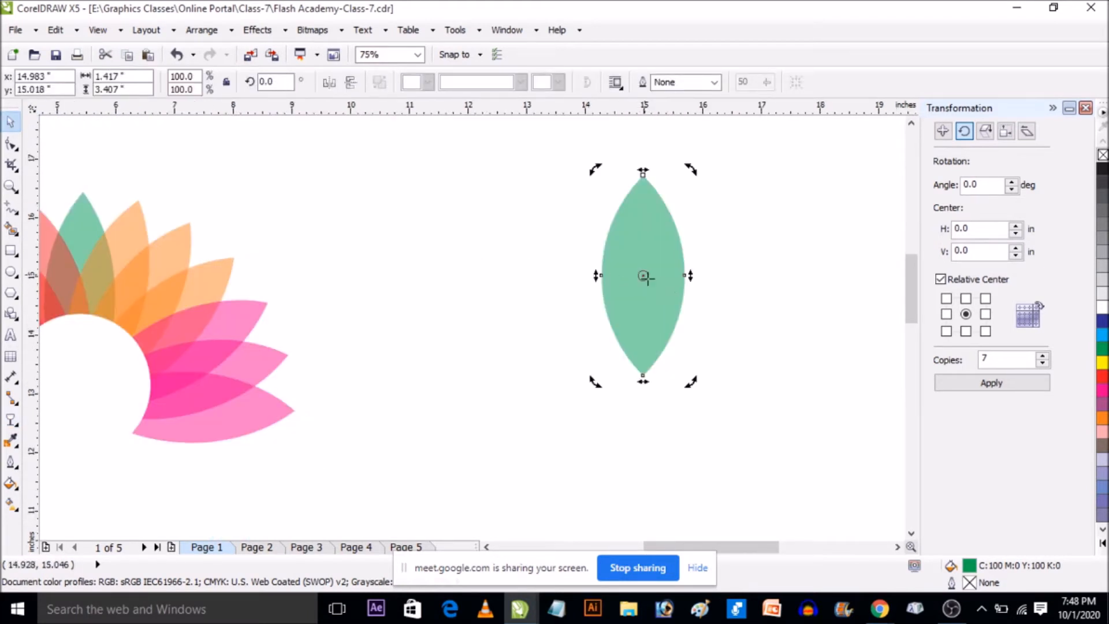
scroll(647, 283, down, 1)
scroll(650, 281, up, 1)
drag(643, 275, 643, 376)
scroll(647, 352, down, 1)
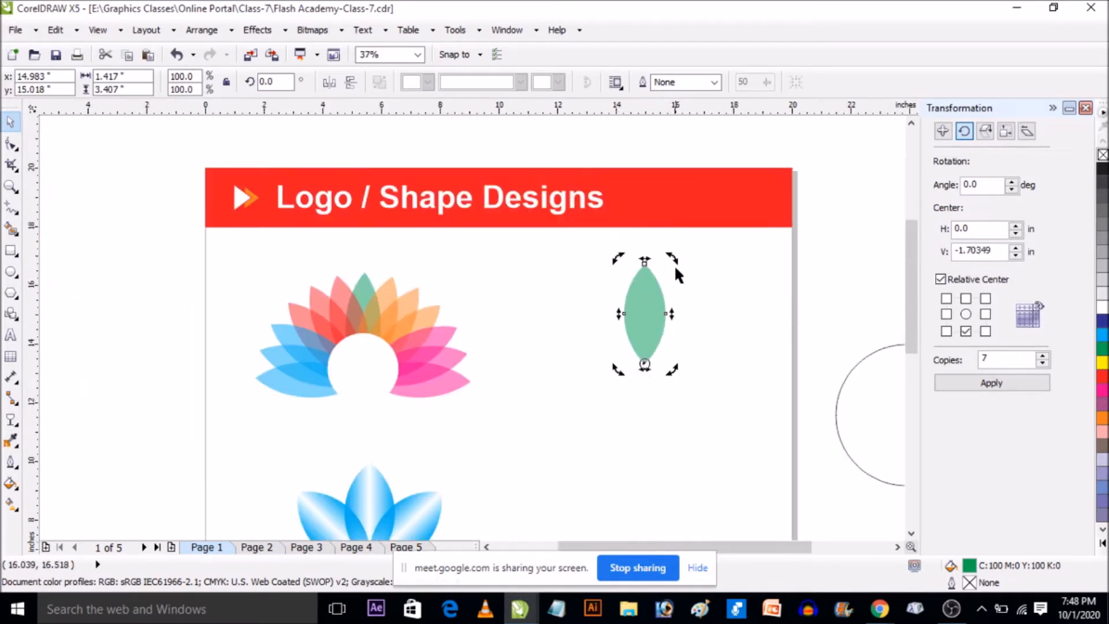
Copy the petal rotated 15 degrees counterclockwise about its bottom tip, and repeat the copy until the last petal reaches 90 degrees
drag(673, 261, 646, 258)
key(ctrl+z)
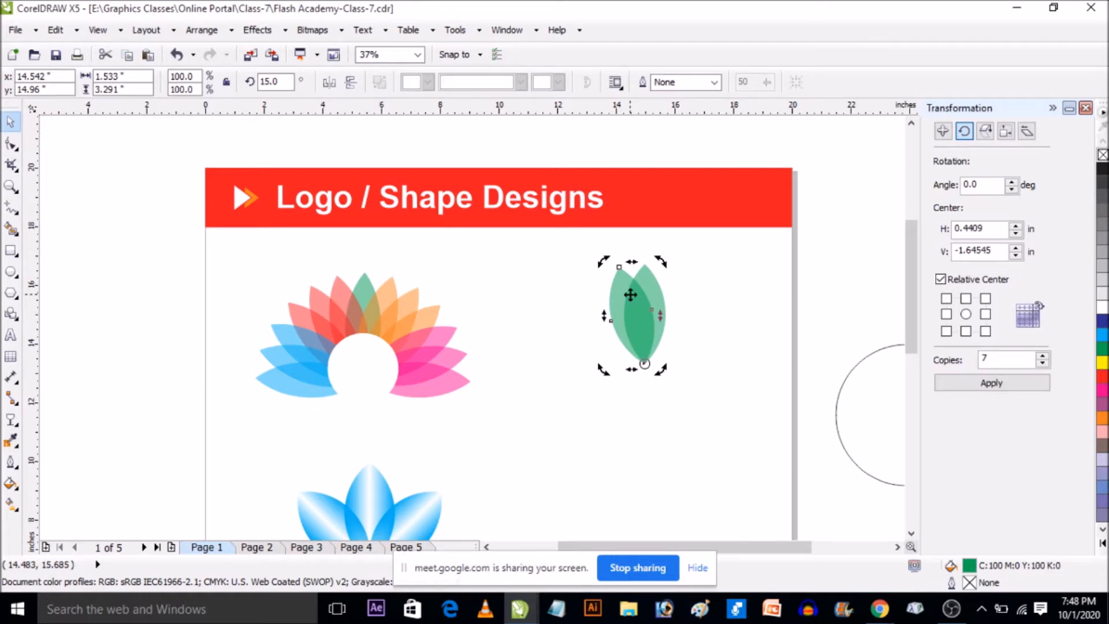
key(ctrl+r)
key(ctrl+r)
key(ctrl+r)
key(ctrl+r)
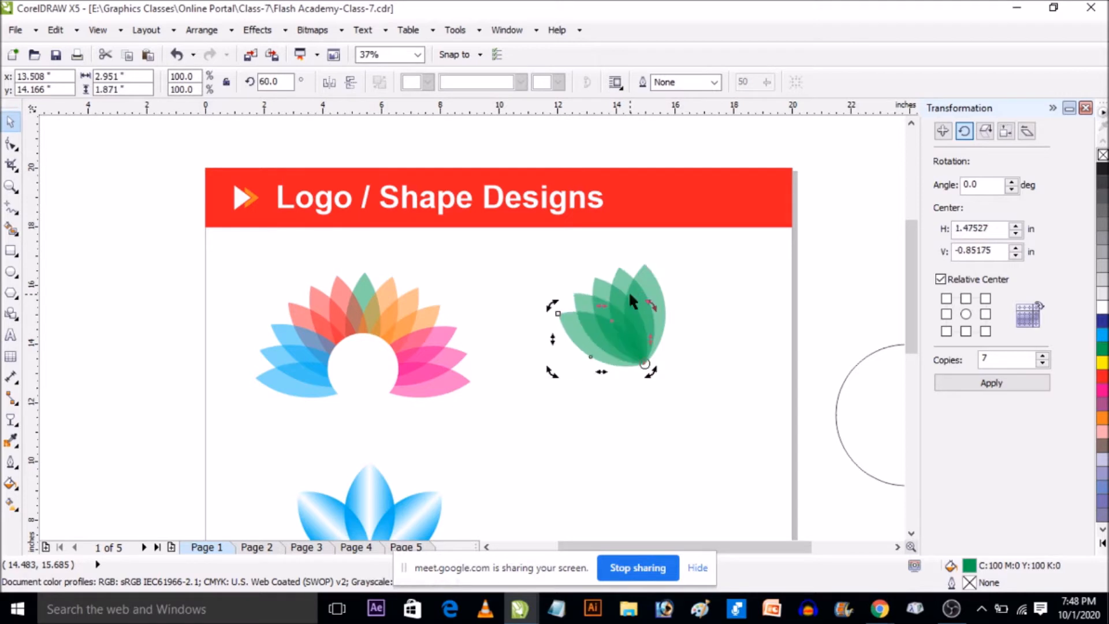
key(ctrl+r)
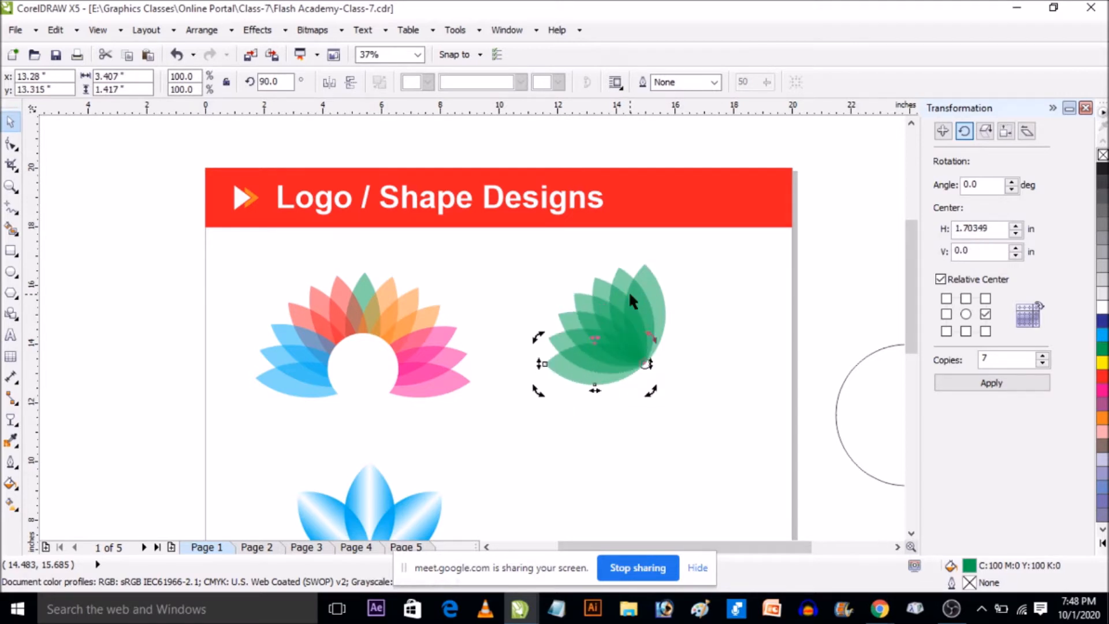
Copy the upright petal rotated 15 degrees clockwise about its bottom tip, and repeat the copy to complete the fan's other half
click(658, 291)
scroll(673, 296, up, 2)
click(639, 275)
drag(665, 226, 710, 252)
key(ctrl+r)
key(ctrl+r)
key(ctrl+r)
key(ctrl+r)
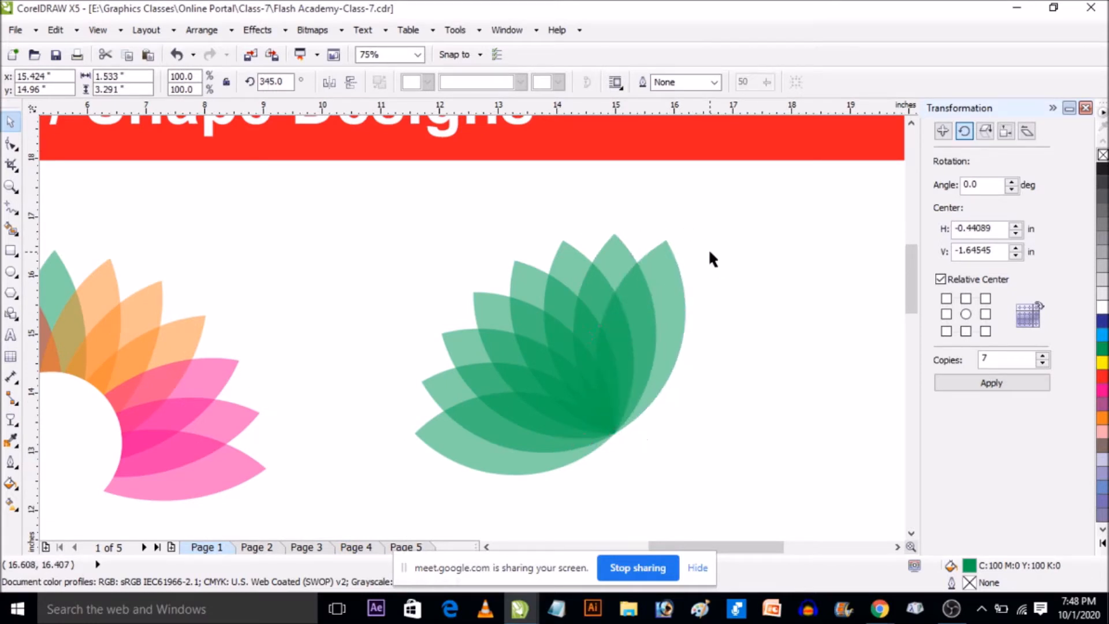
key(ctrl+r)
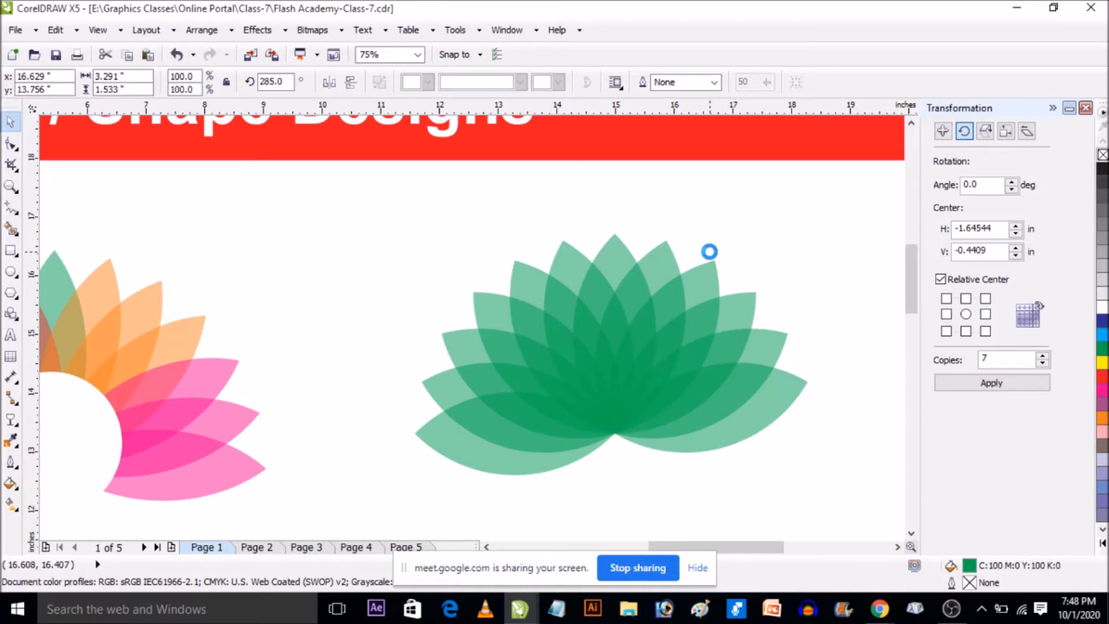
Group all the green petals and scale the group down to 95 percent
scroll(708, 248, down, 2)
drag(809, 430, 532, 227)
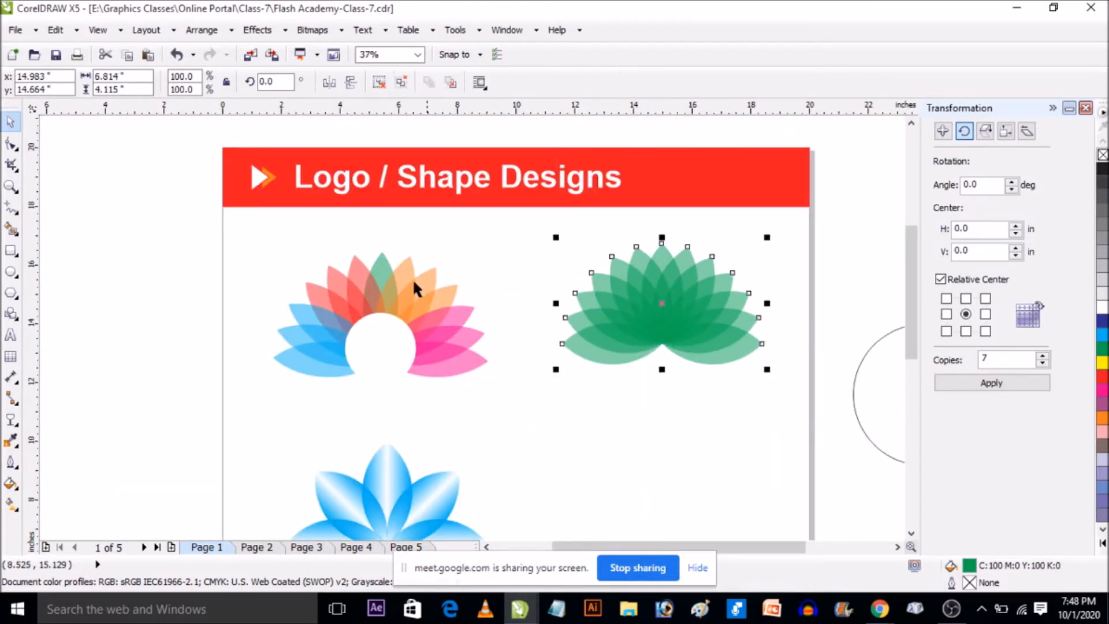
click(413, 278)
click(664, 323)
drag(766, 372, 759, 369)
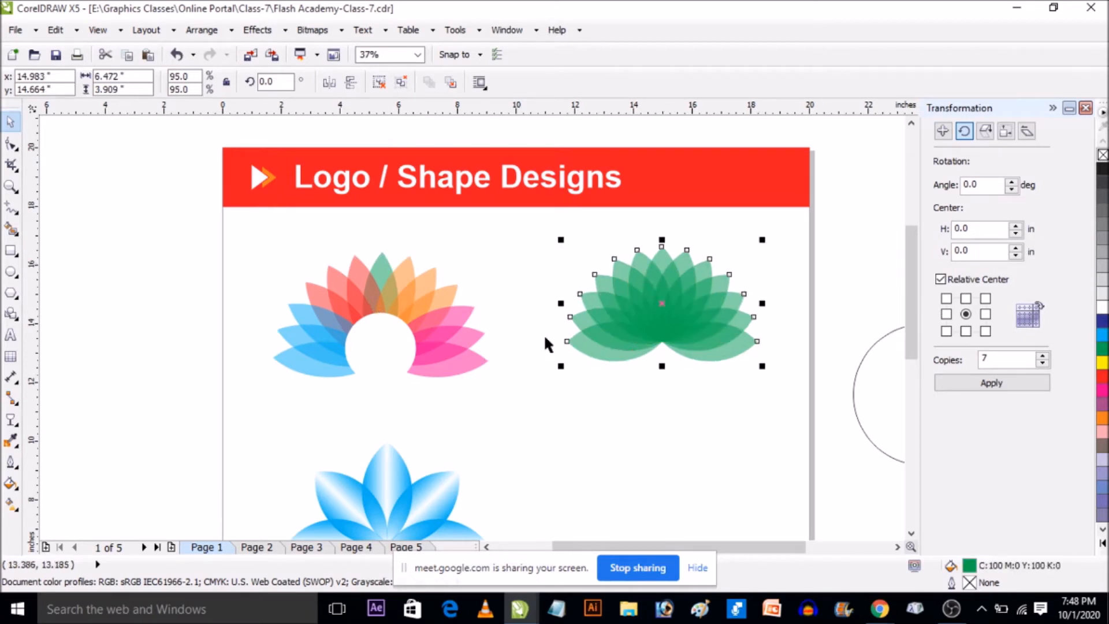
shift+click(452, 327)
click(556, 421)
scroll(716, 335, down, 2)
scroll(644, 295, up, 2)
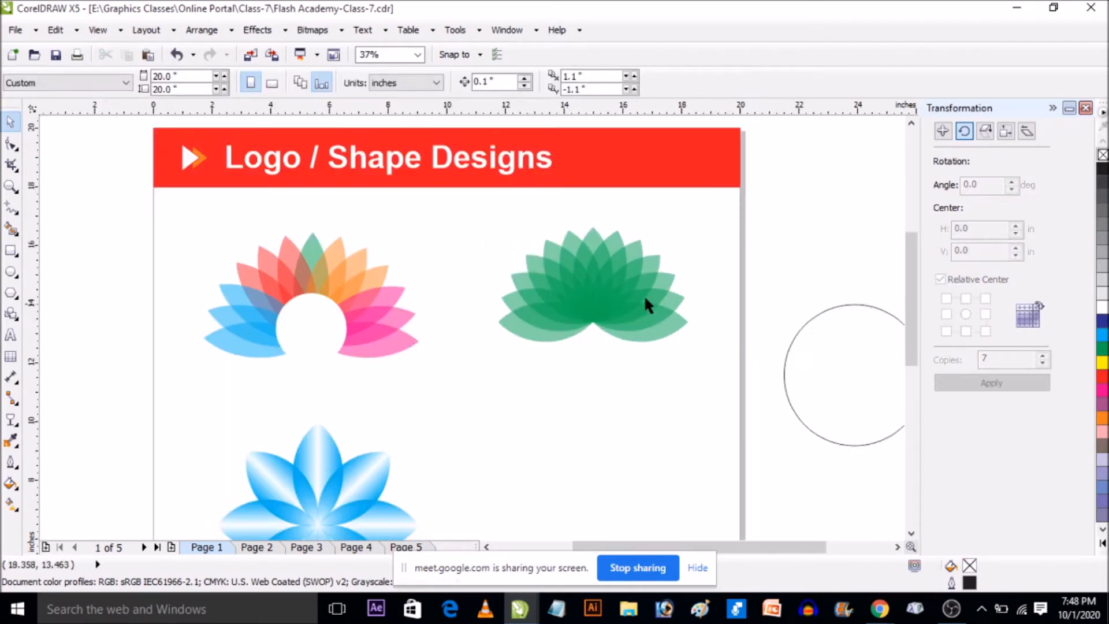
Place the spare circle, reduced to about 4.06 inches in diameter, over the green fan's base and centre it horizontally on the fan
click(639, 293)
click(866, 329)
drag(869, 329, 608, 295)
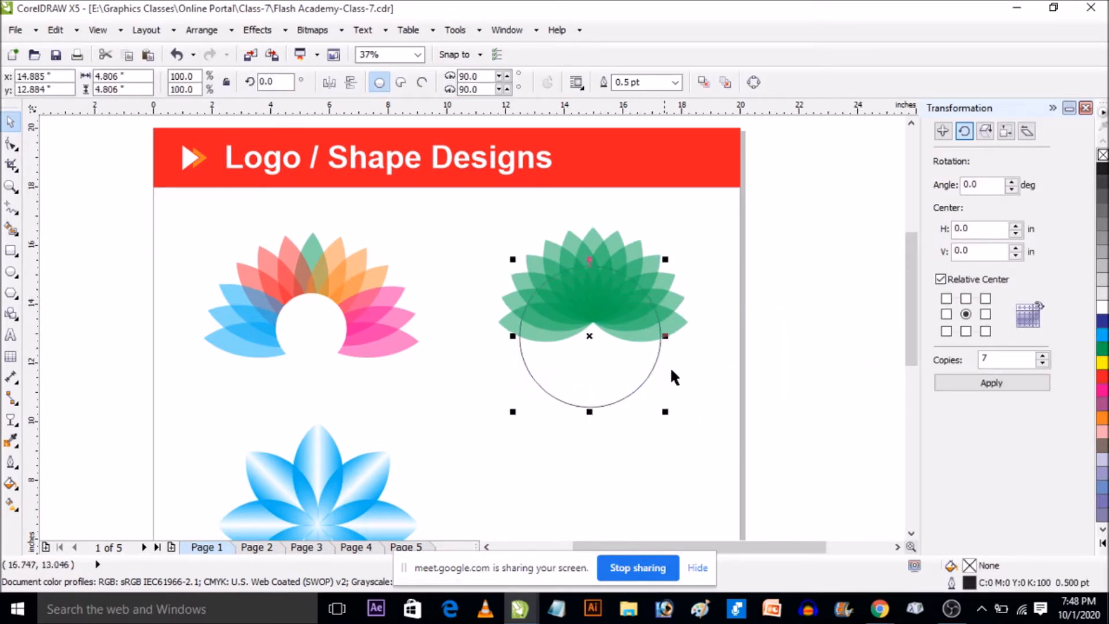
drag(668, 412, 655, 401)
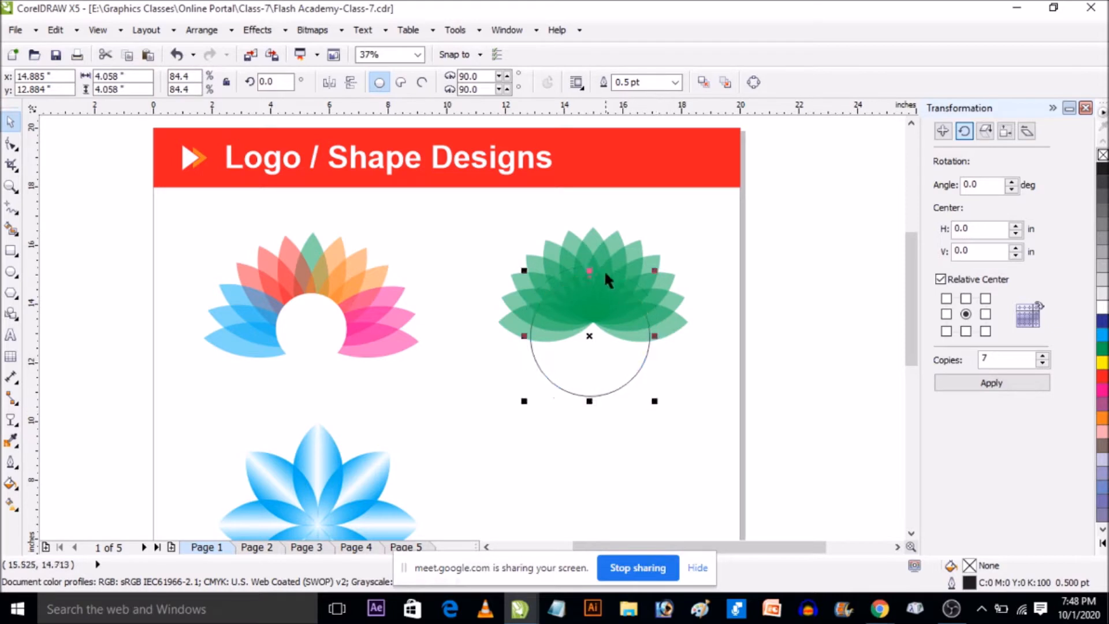
shift+click(604, 265)
click(647, 376)
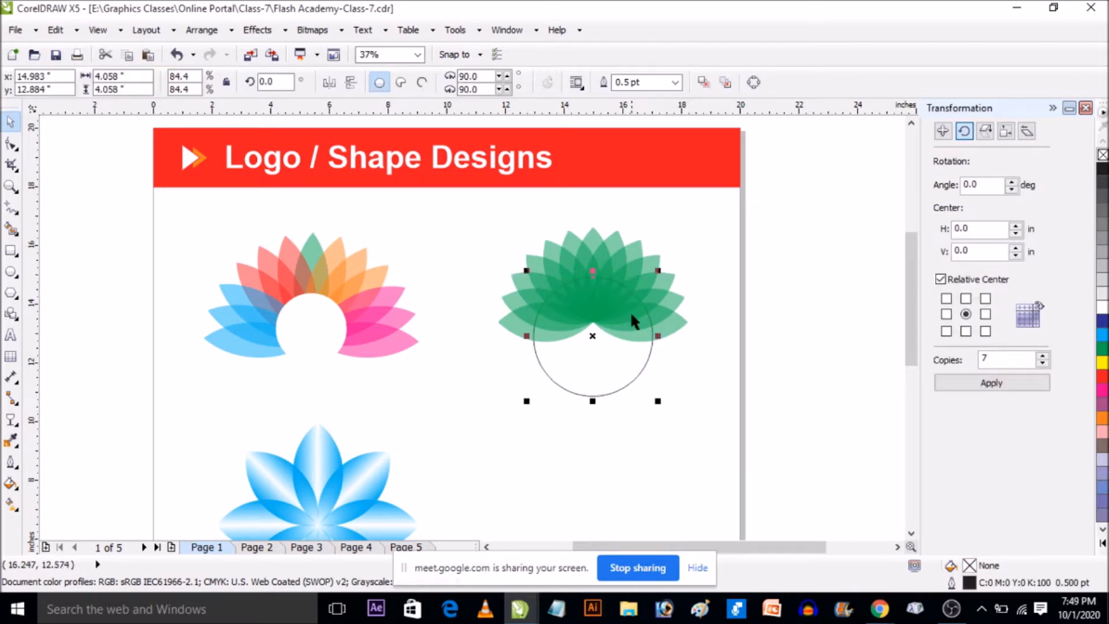
Try to subtract the circle from the green petal fan with Back Minus Front
click(616, 248)
click(614, 372)
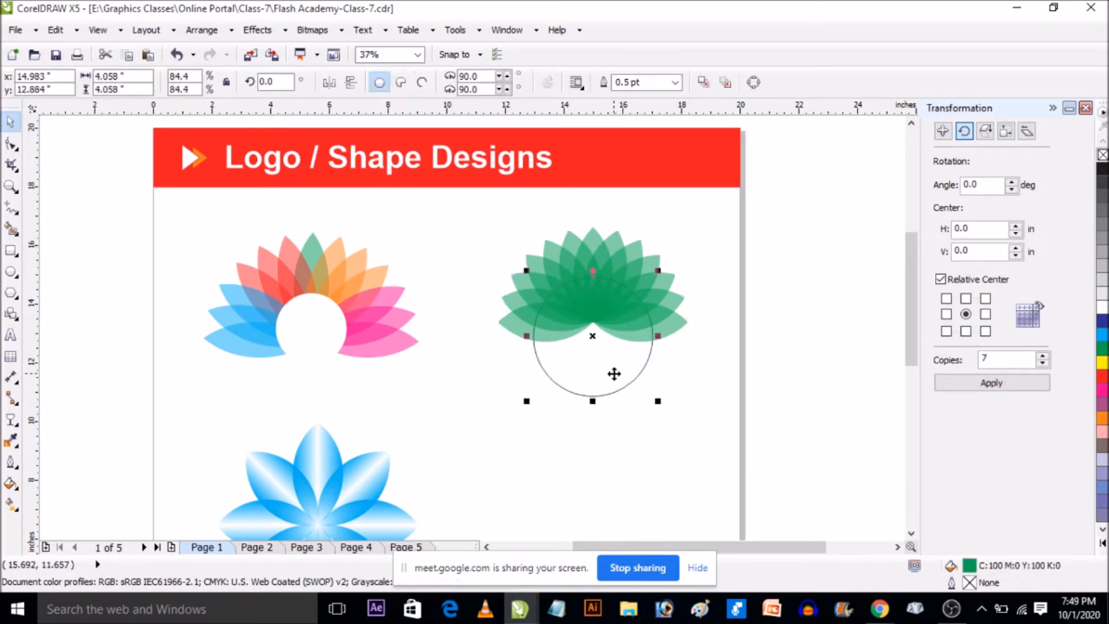
click(594, 240)
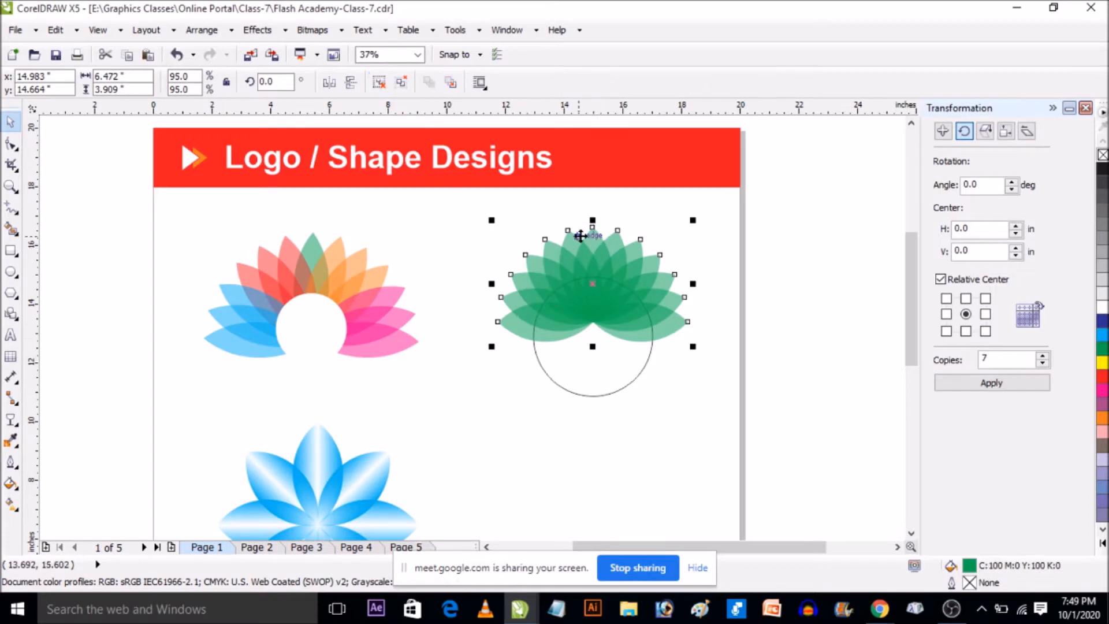
click(623, 359)
shift+click(625, 247)
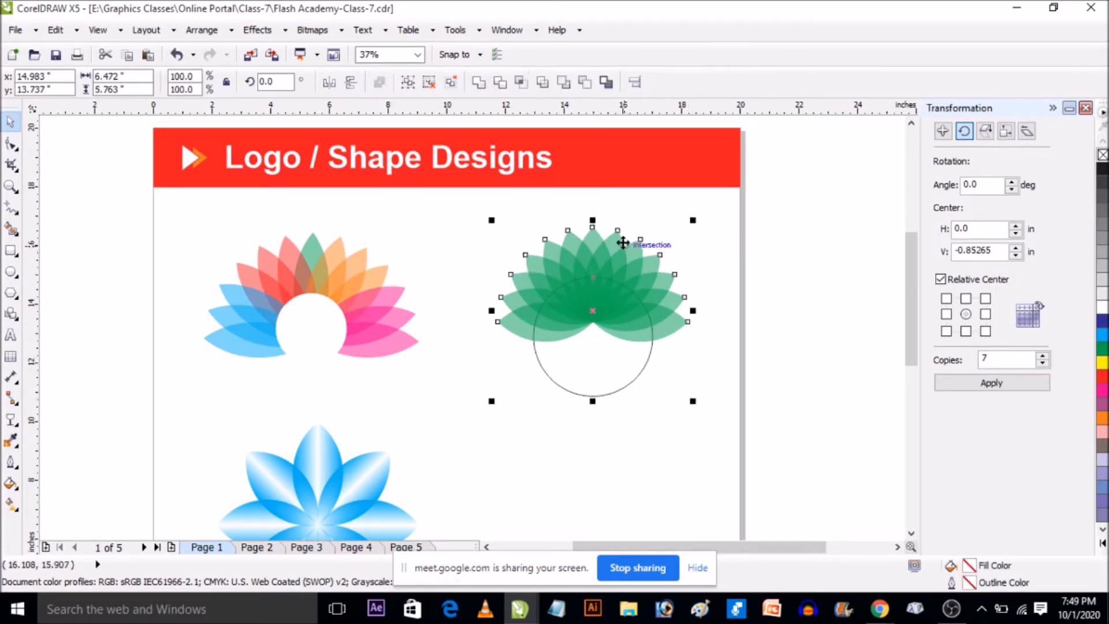
click(590, 84)
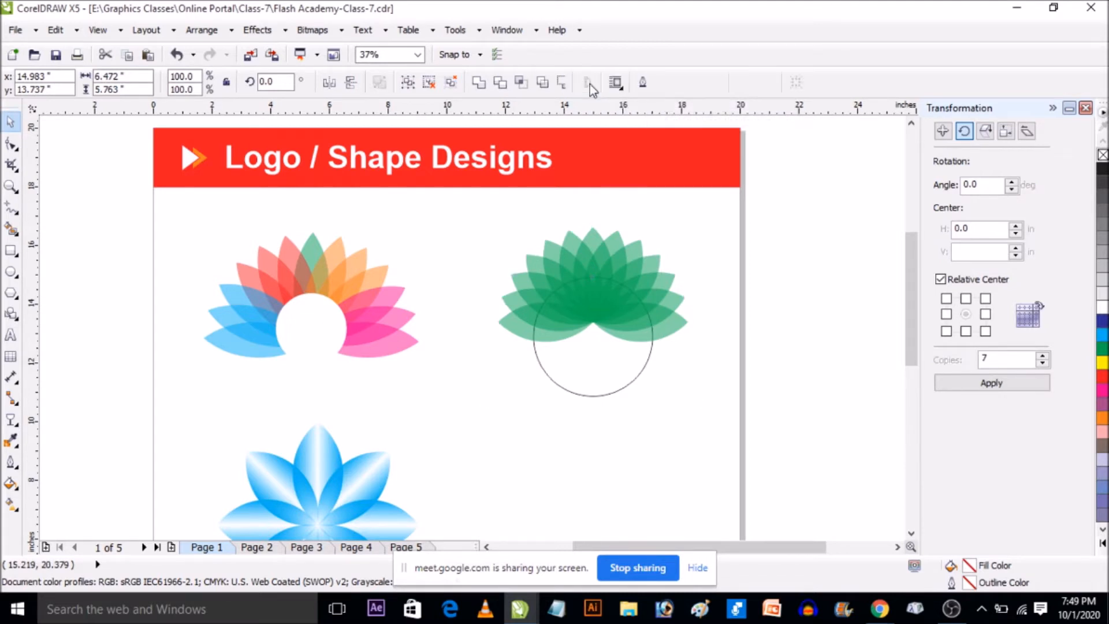
key(ctrl+z)
Bring the circle in front of the petal fan and shift it slightly downward, keeping it horizontally centred
click(654, 350)
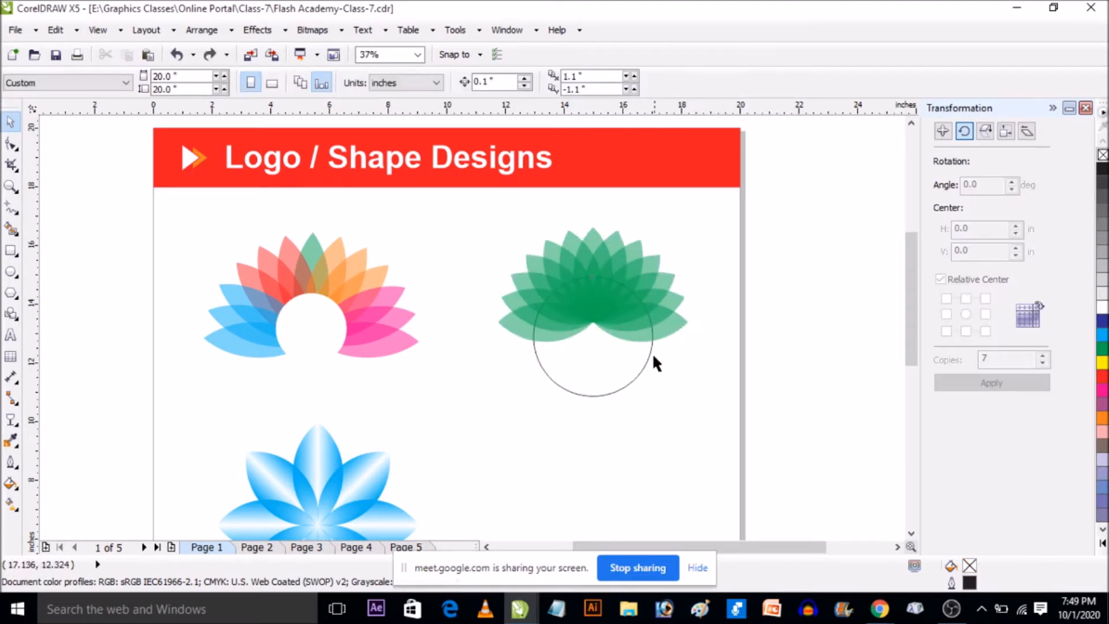
click(643, 365)
key(shift+Page_Up)
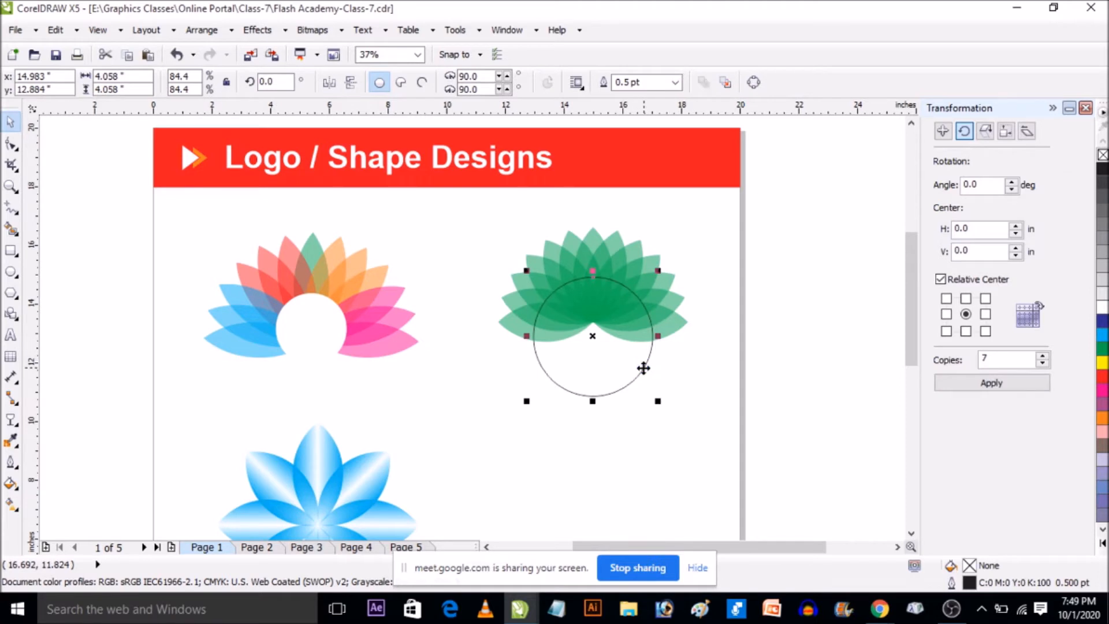
scroll(609, 358, up, 2)
drag(609, 359, 612, 382)
Cut the circle out of the fan's base with Back Minus Front, and undo the cut
shift+click(601, 243)
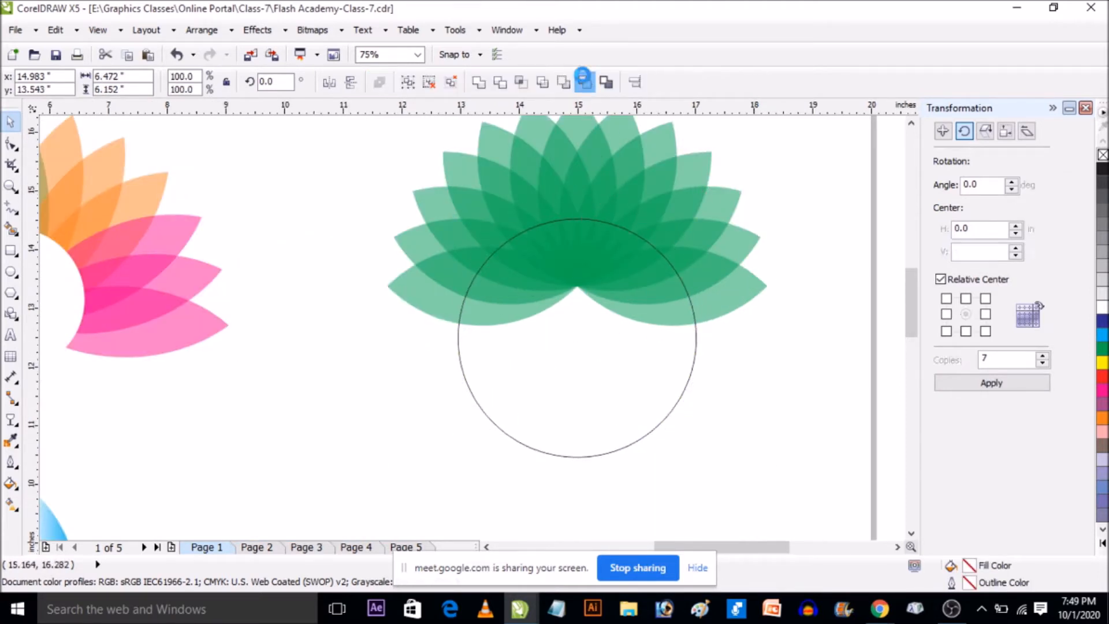
click(583, 81)
click(622, 377)
scroll(623, 377, down, 2)
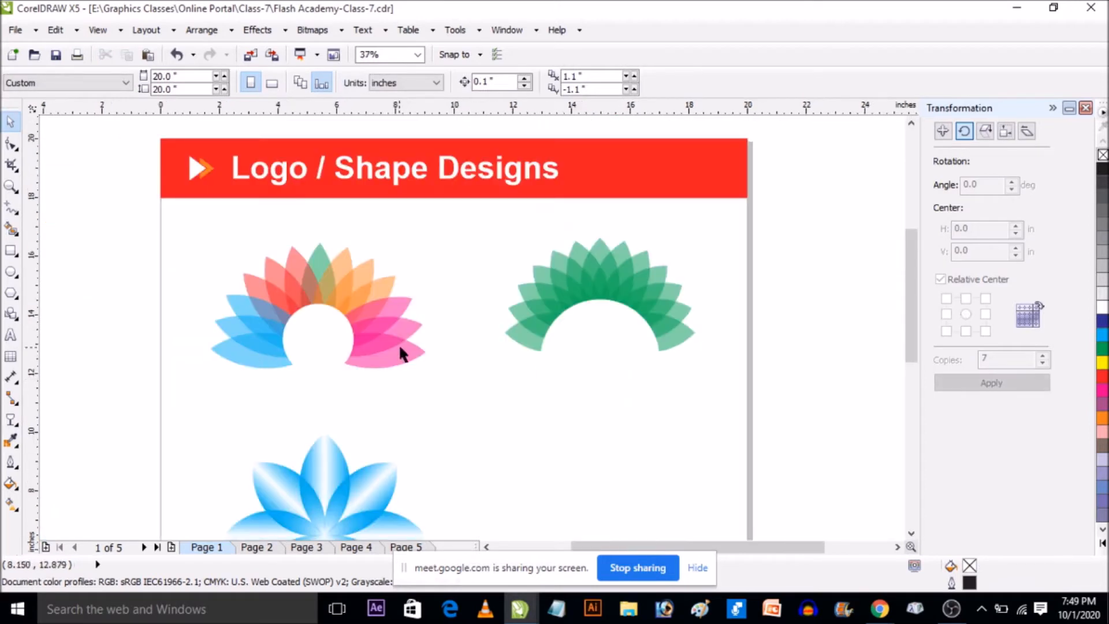
key(ctrl+z)
Shrink the circle at the green fan's base to about 3.5 inches in diameter and shift it slightly upward
click(639, 382)
scroll(638, 382, up, 2)
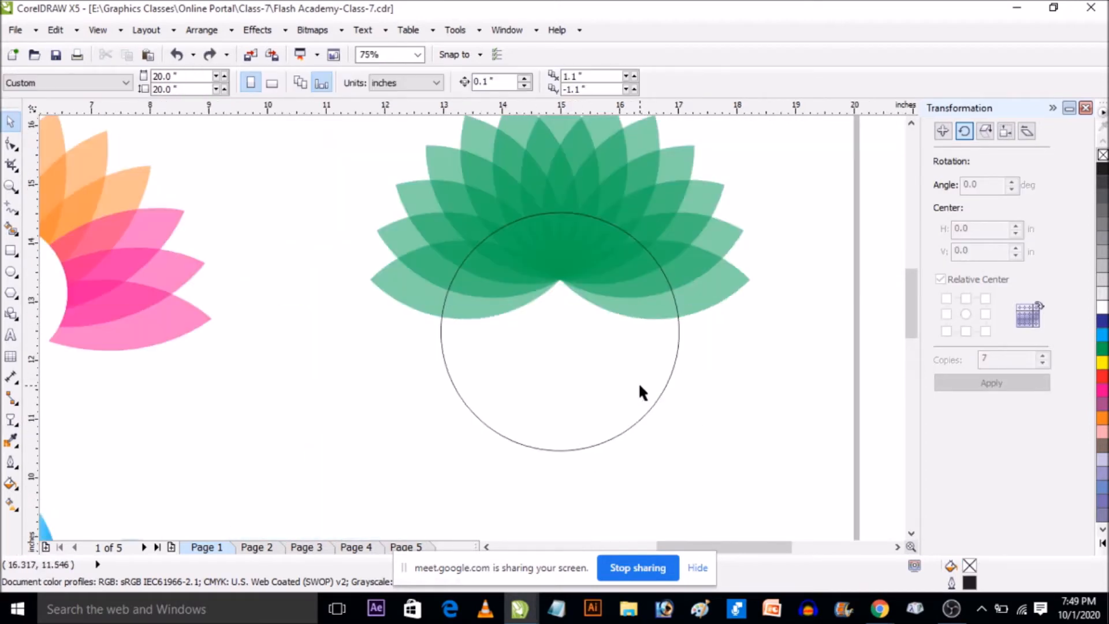
click(661, 367)
drag(684, 207, 687, 226)
drag(589, 366, 590, 351)
Cut the smaller circle out of the green petal fan's base with Back Minus Front
shift+click(561, 168)
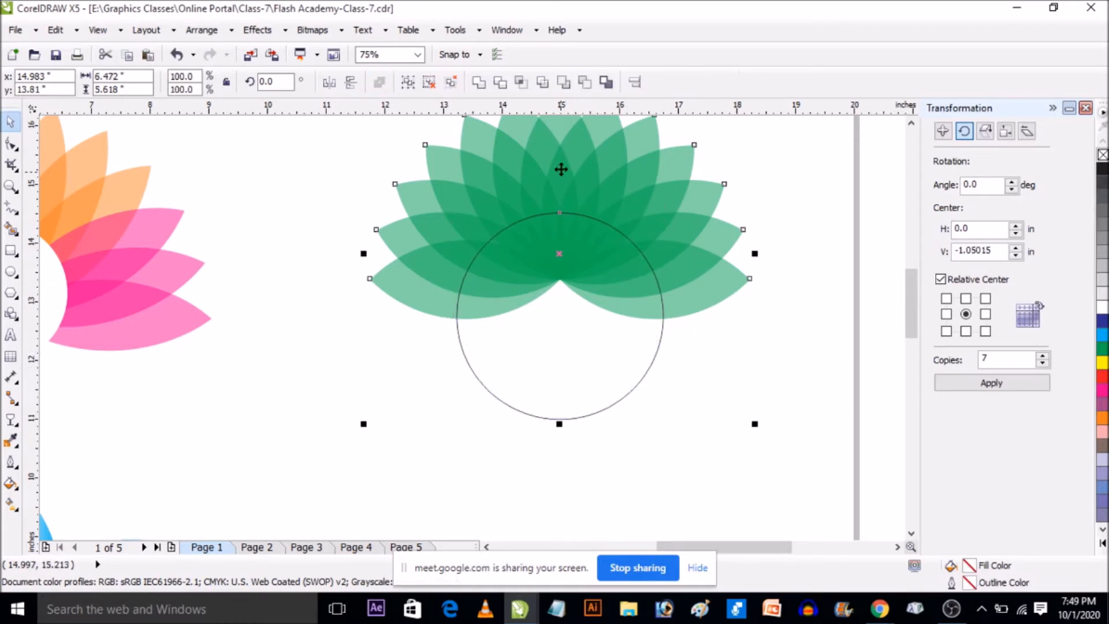
click(586, 82)
scroll(606, 380, down, 2)
click(613, 404)
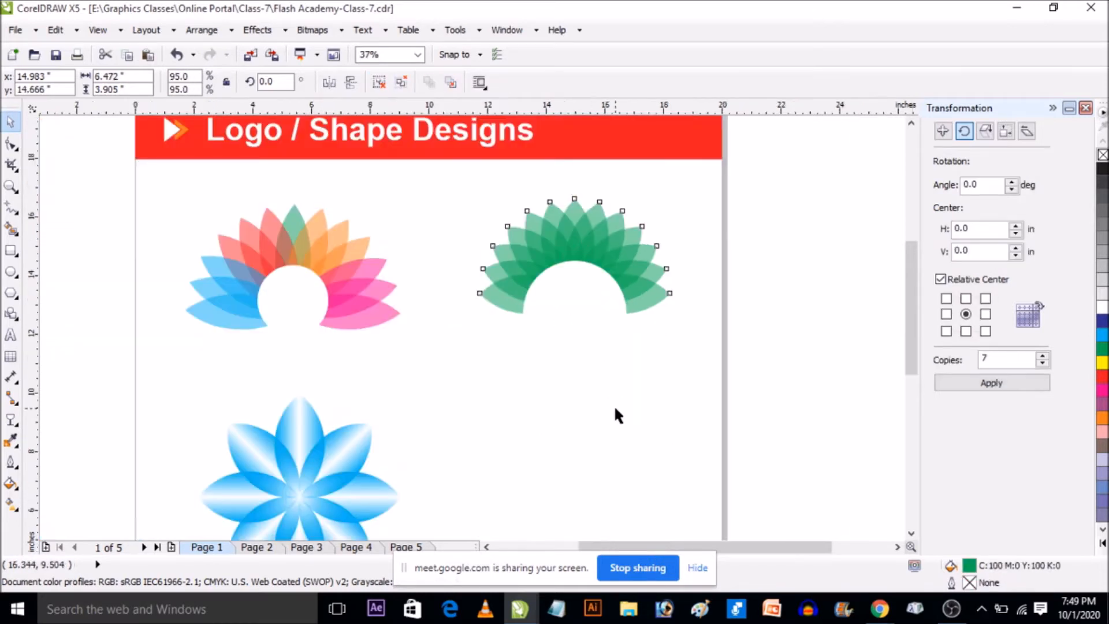
Move the green fan horizontally toward the page centre, closer to the multicoloured fan
click(594, 253)
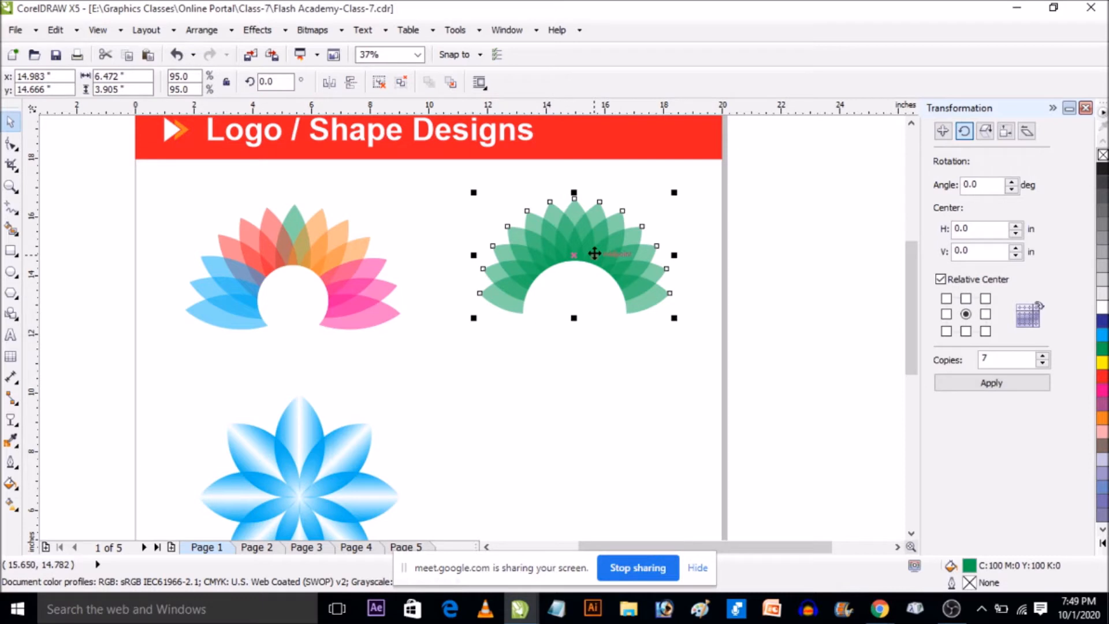
scroll(570, 261, down, 1)
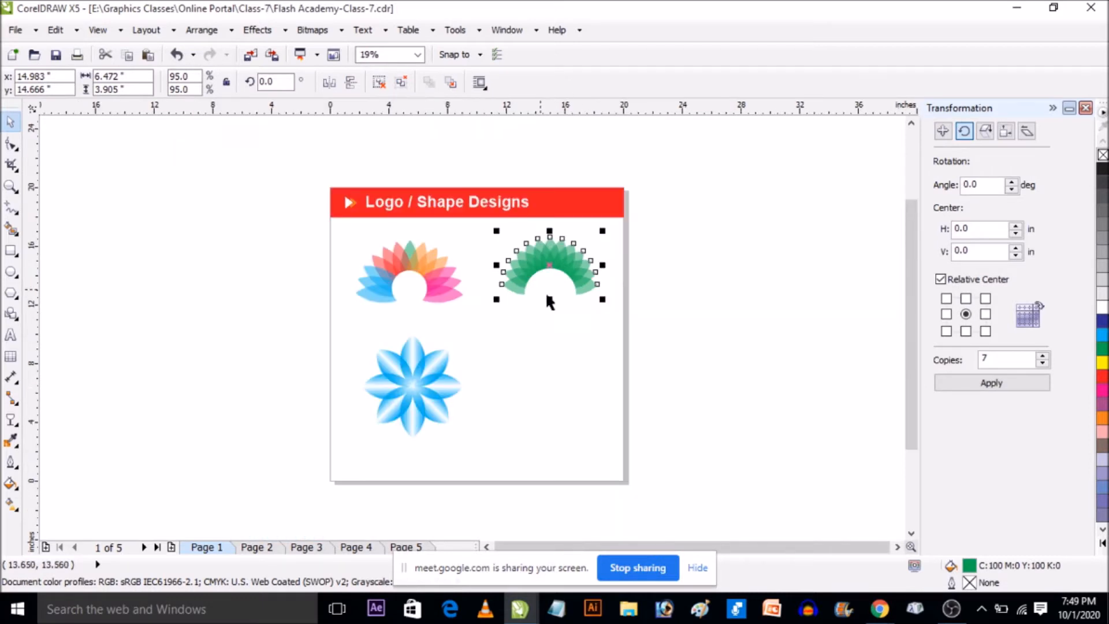
scroll(531, 258, up, 1)
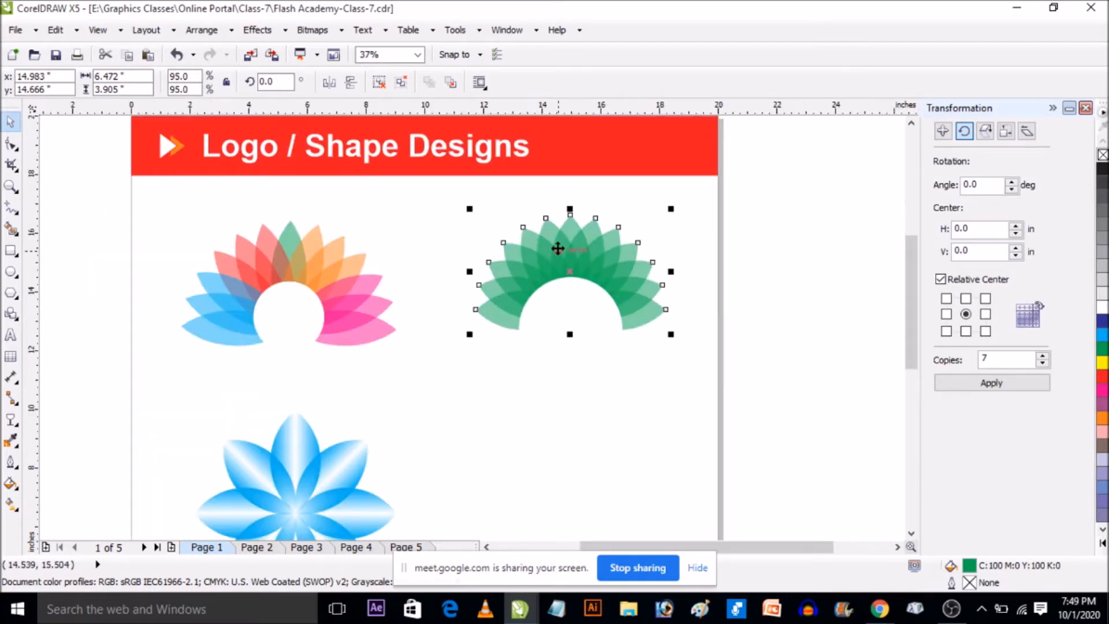
drag(559, 248, 458, 246)
scroll(250, 231, down, 1)
Shift both fans and the blue flower together toward the page's left edge and scale them down to about 85%
drag(190, 225, 539, 470)
drag(403, 248, 379, 248)
drag(432, 438, 396, 408)
click(435, 269)
Draw a square of about 5.29 inches in the empty area beside the green fan and fill it with solid black
scroll(435, 268, up, 2)
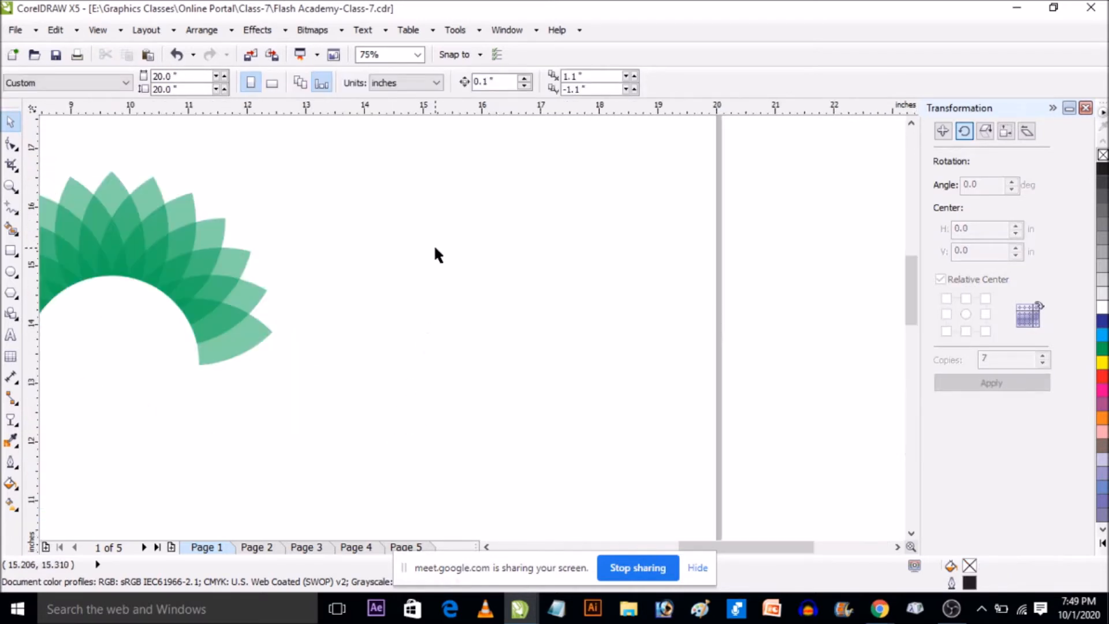
click(11, 250)
mouse_move(346, 135)
mouse_down()
mouse_move(587, 388)
mouse_move(657, 445)
mouse_up()
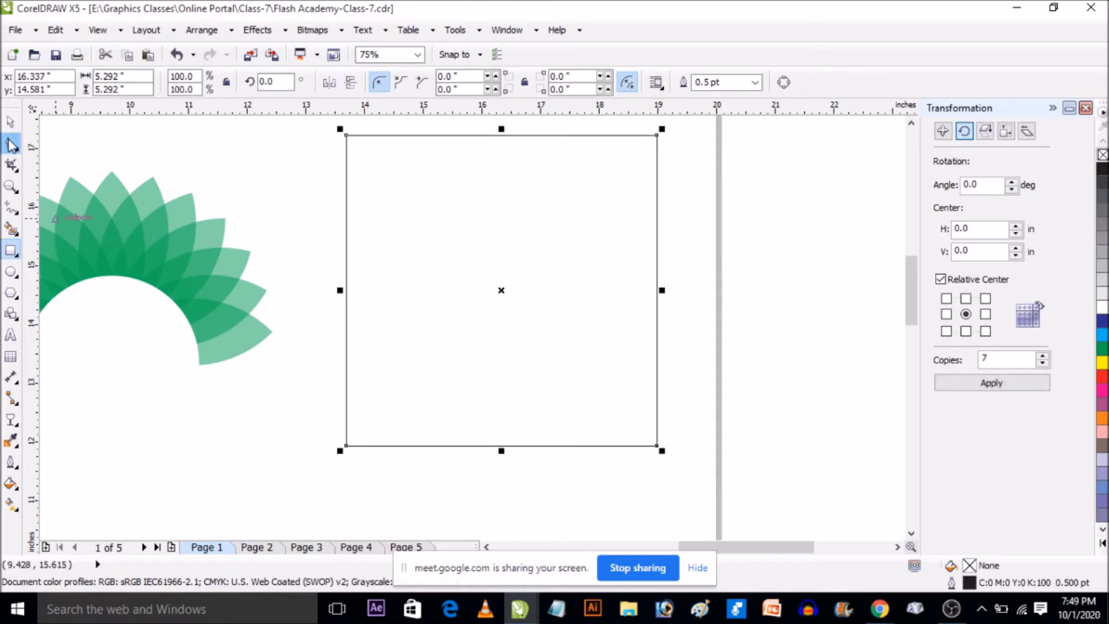
key(space)
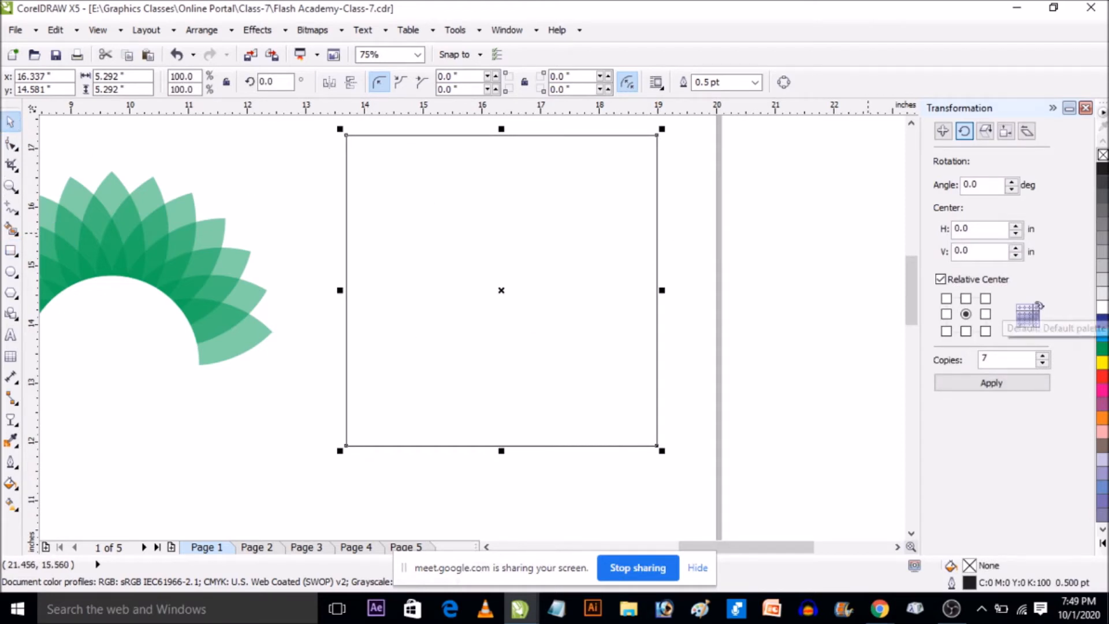
click(1102, 528)
click(1098, 154)
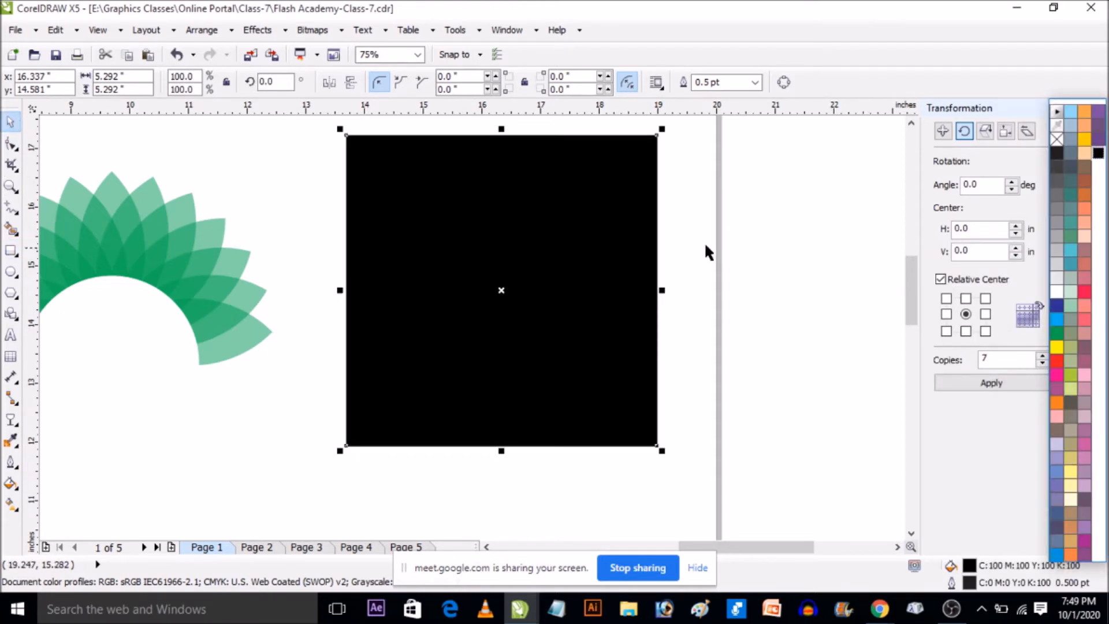
click(888, 223)
Move the green fan over the black square's lower edge, bring it to the front and fill it with C:0 M:100 Y:60 K:0
drag(94, 223, 519, 398)
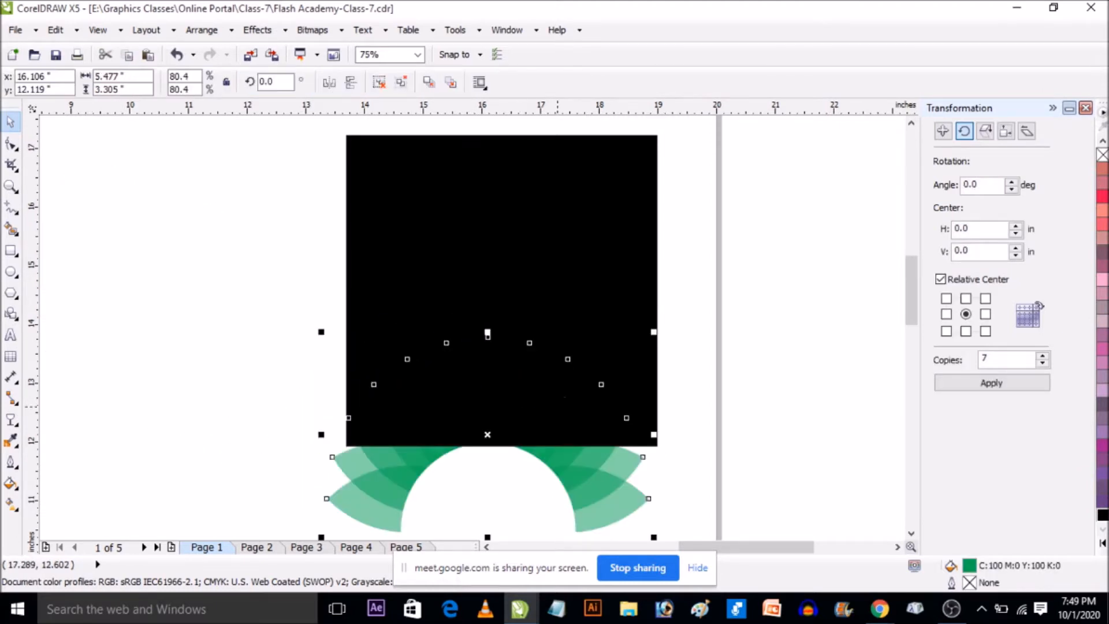
key(shift+Page_Up)
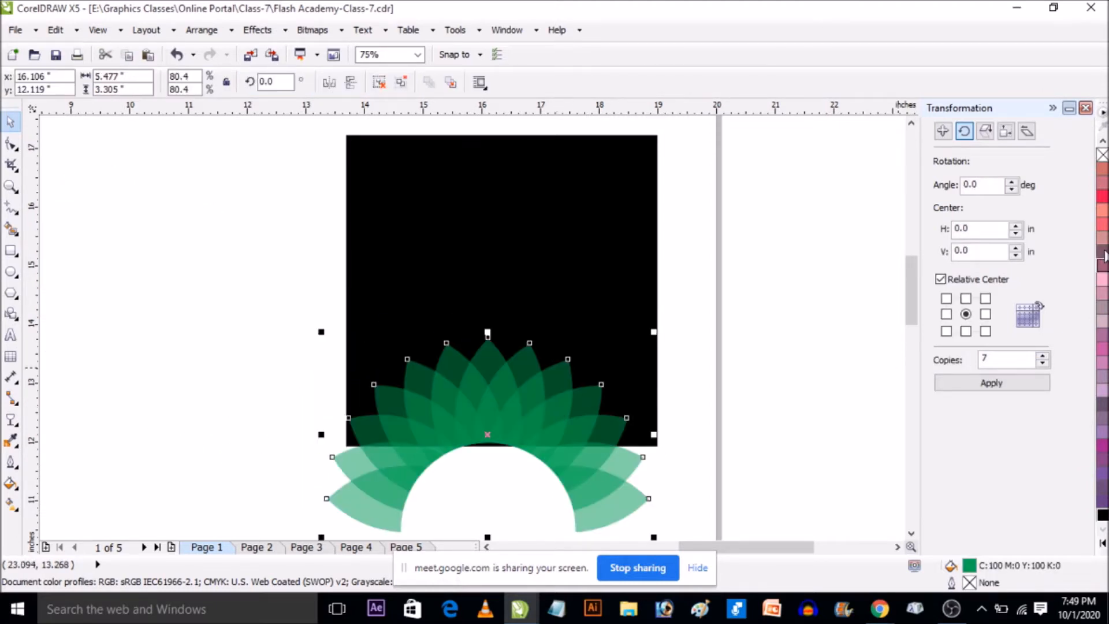
click(1102, 196)
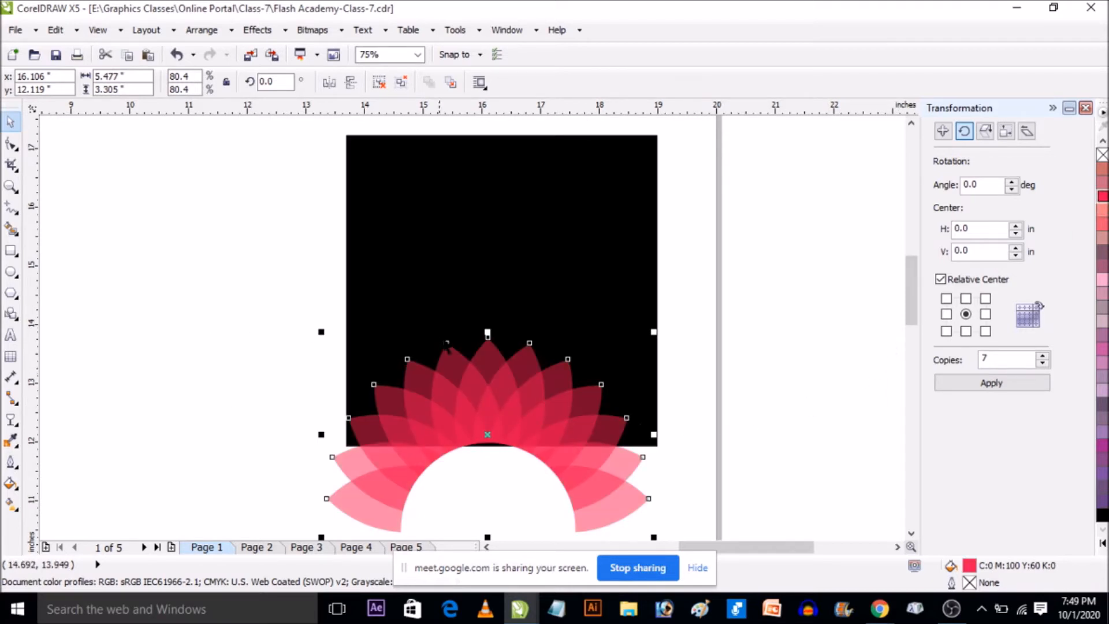
Place the pink-red fan inside the black square as a PowerClip
click(257, 29)
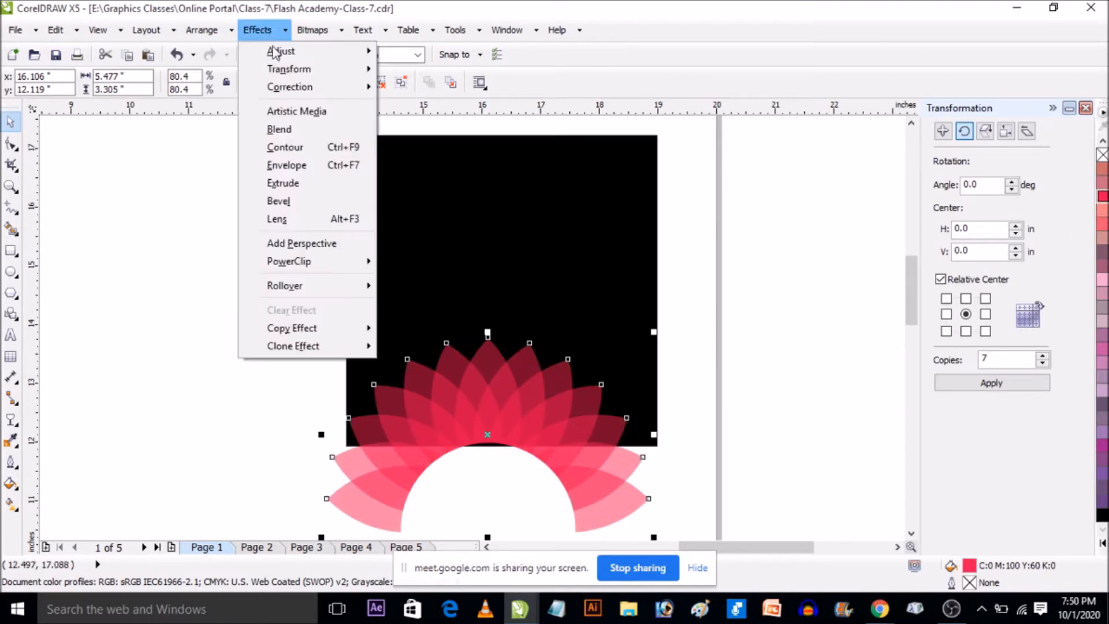
mouse_move(346, 261)
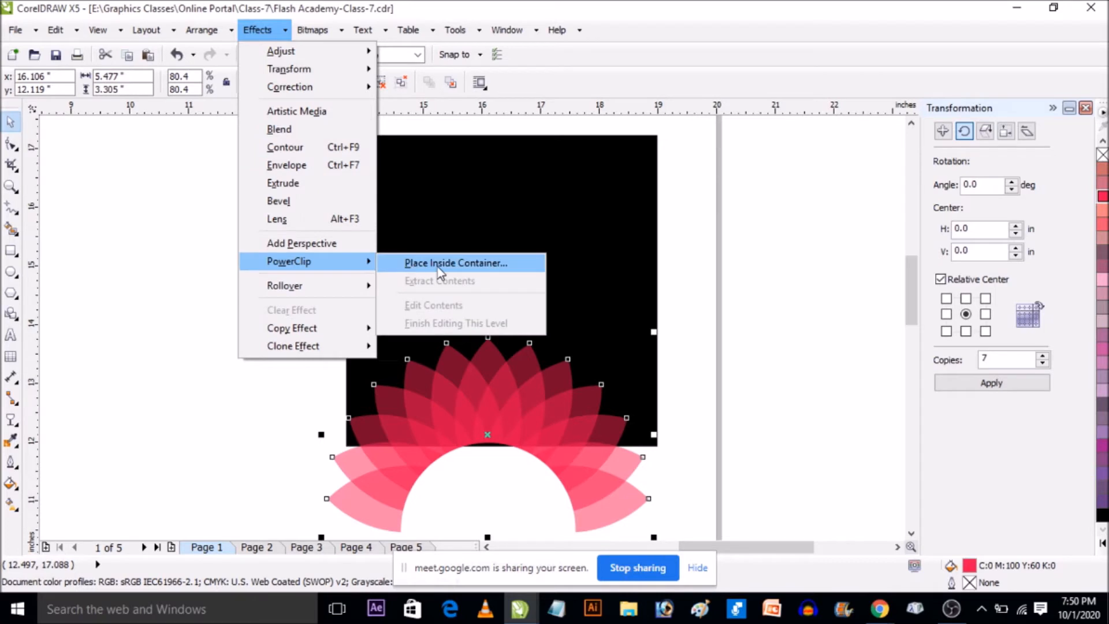
click(440, 265)
click(435, 265)
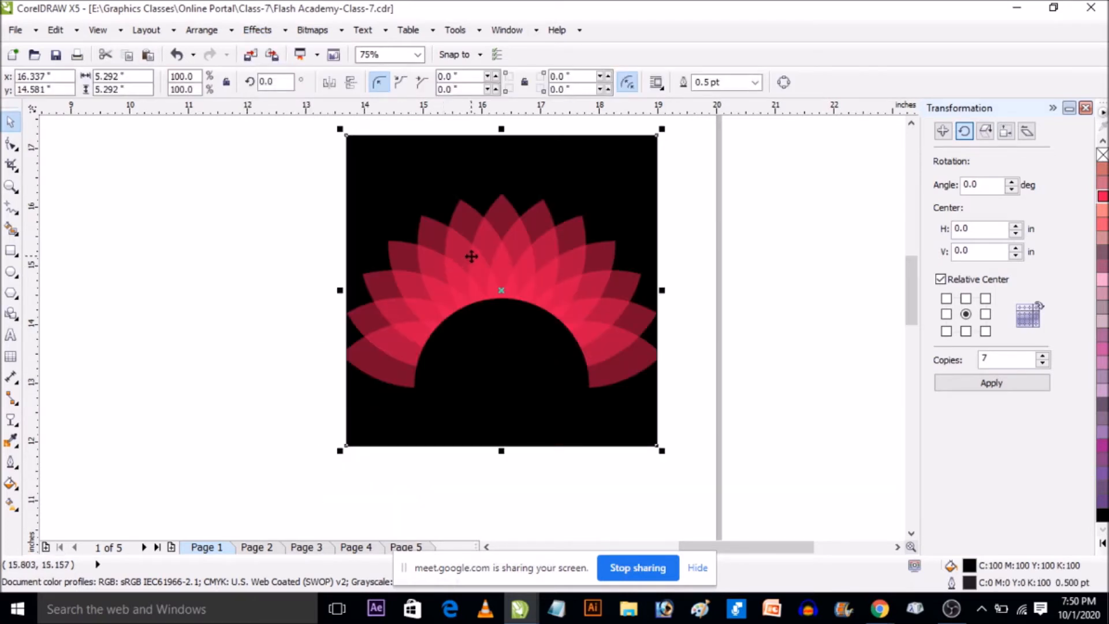
Edit the PowerClip contents, lowering the fan onto the square's bottom edge and recolouring it cyan (C:100 M:0 Y:0 K:0)
ctrl+click(471, 256)
drag(562, 252, 564, 396)
scroll(564, 389, up, 2)
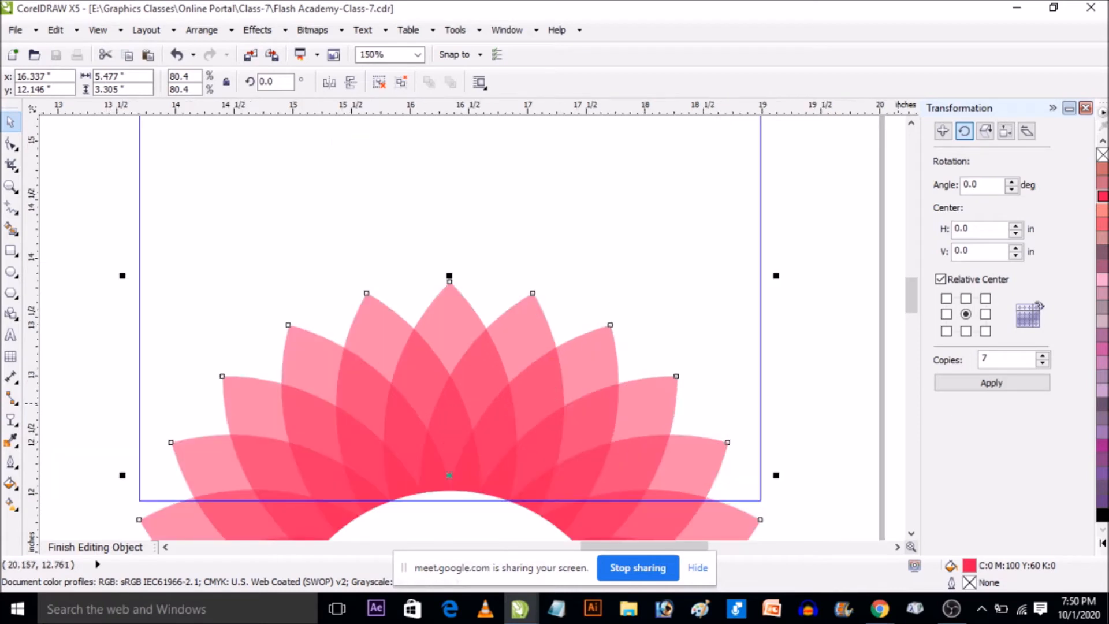
click(1103, 544)
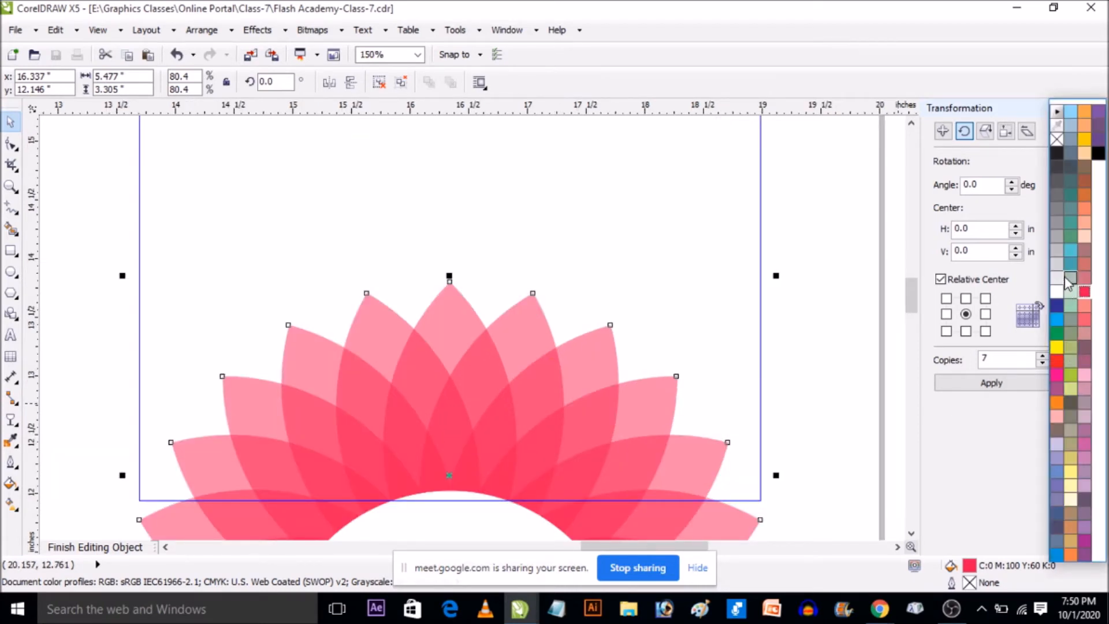
click(1056, 318)
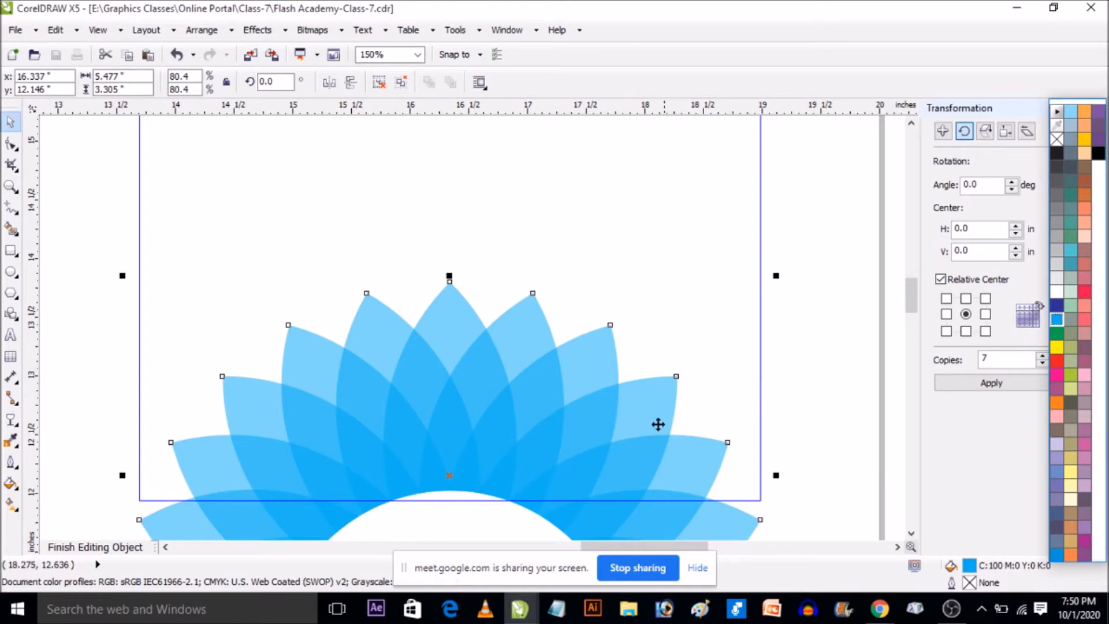
Try shifting the cyan fan slightly upward inside the PowerClip, and undo the move
scroll(449, 483, up, 2)
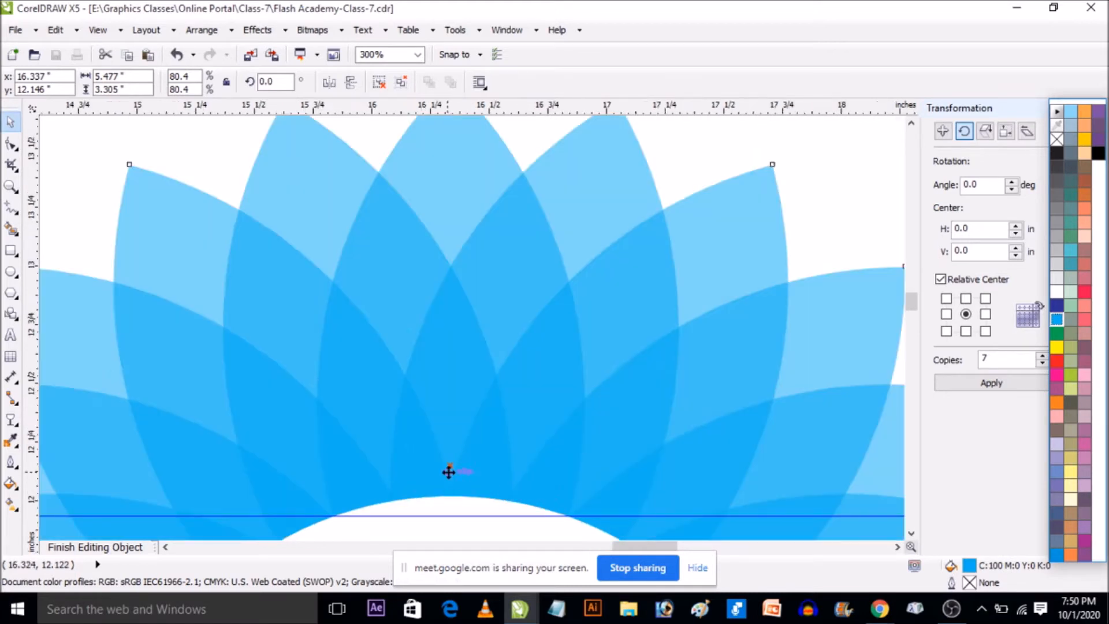
drag(448, 468, 448, 453)
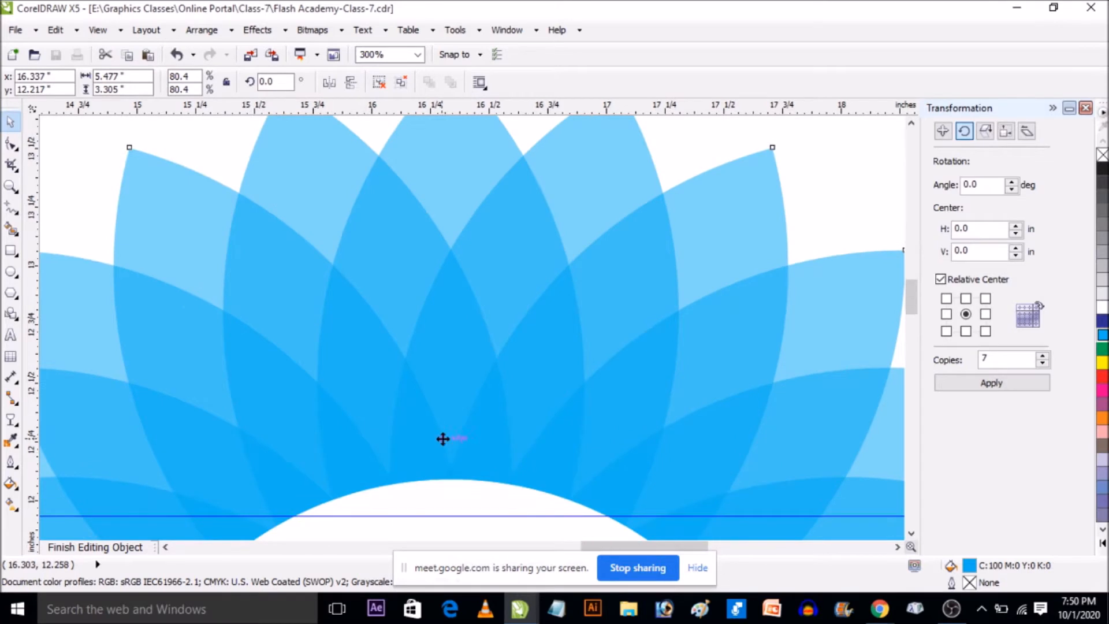
scroll(443, 439, down, 2)
key(ctrl+z)
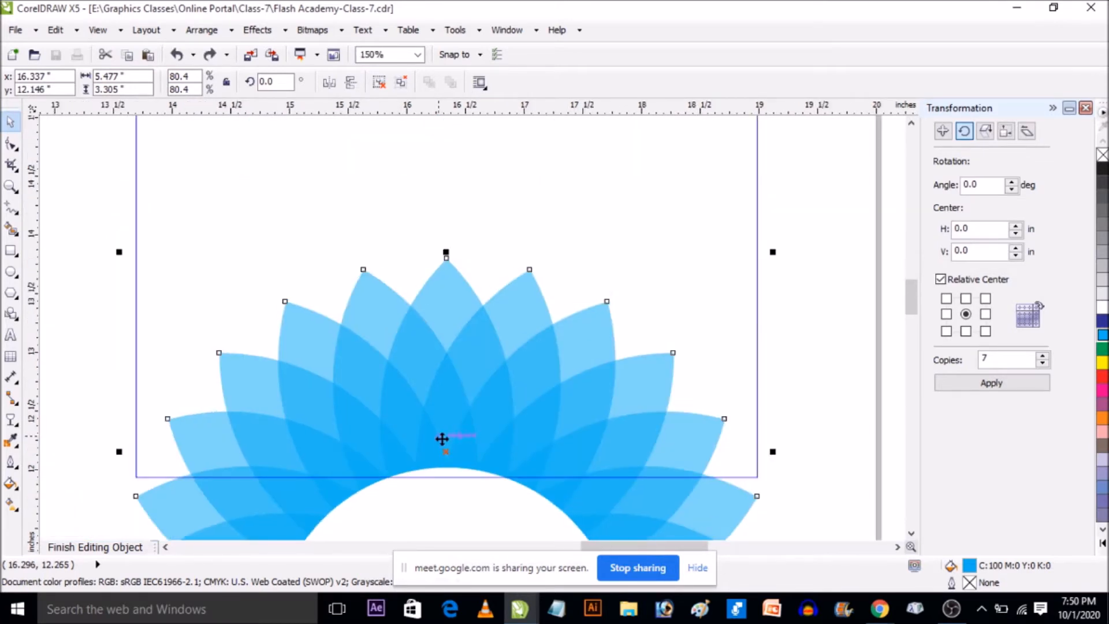
Duplicate the cyan fan about 0.09 inches higher, fill the copy with light blue (C:40 M:0 Y:0 K:0) and finish editing the PowerClip
scroll(433, 416, up, 2)
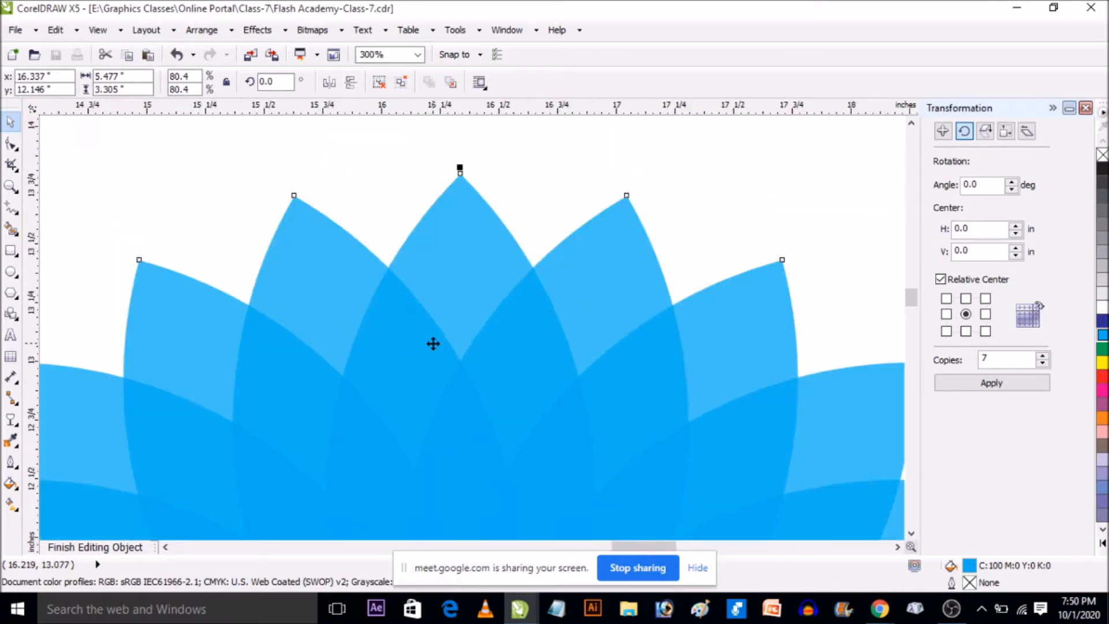
drag(455, 370, 452, 344)
scroll(452, 344, down, 2)
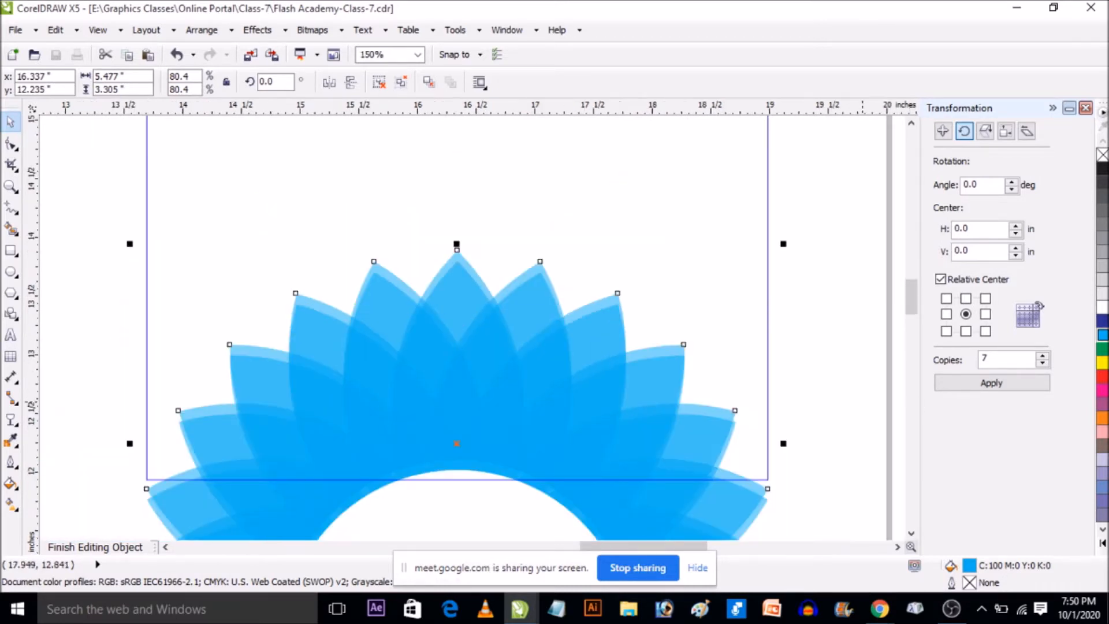
click(1102, 543)
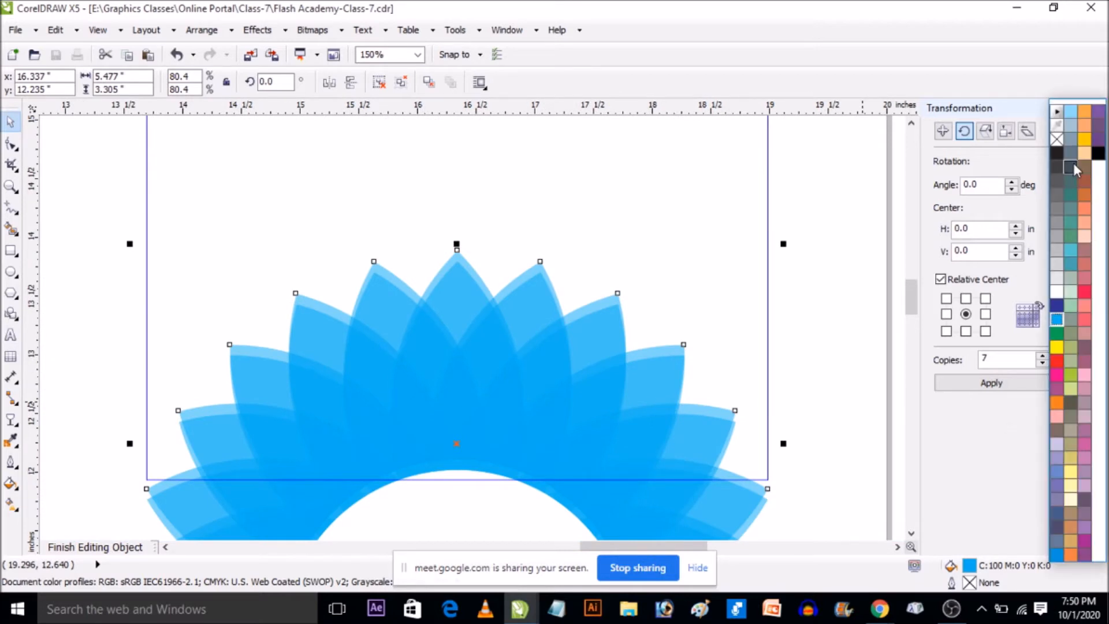
click(1072, 114)
ctrl+click(843, 287)
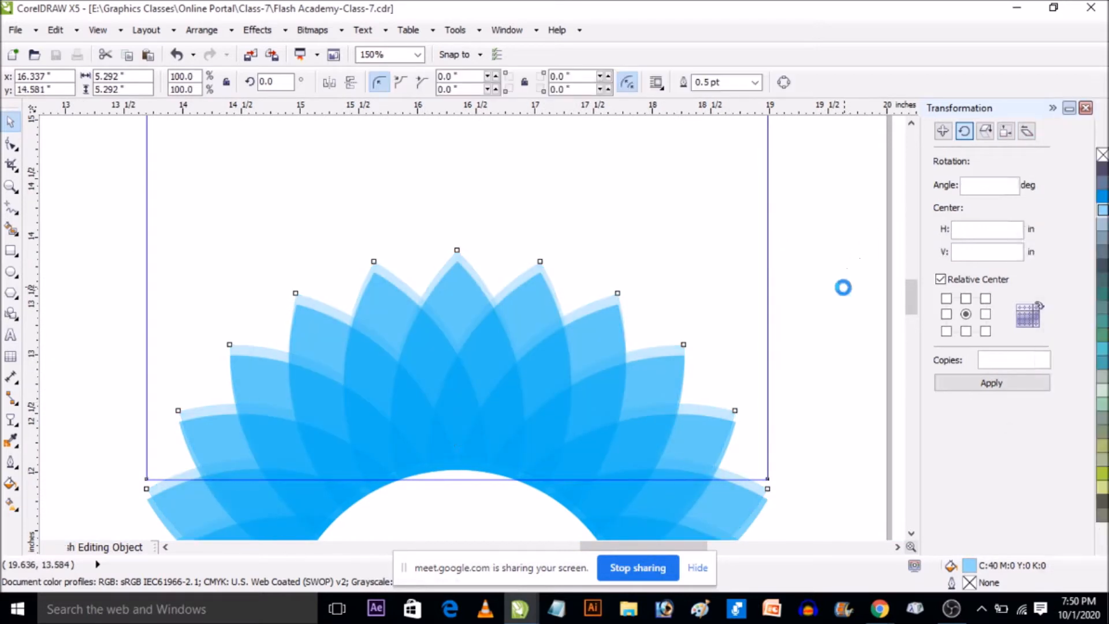
scroll(737, 276, down, 1)
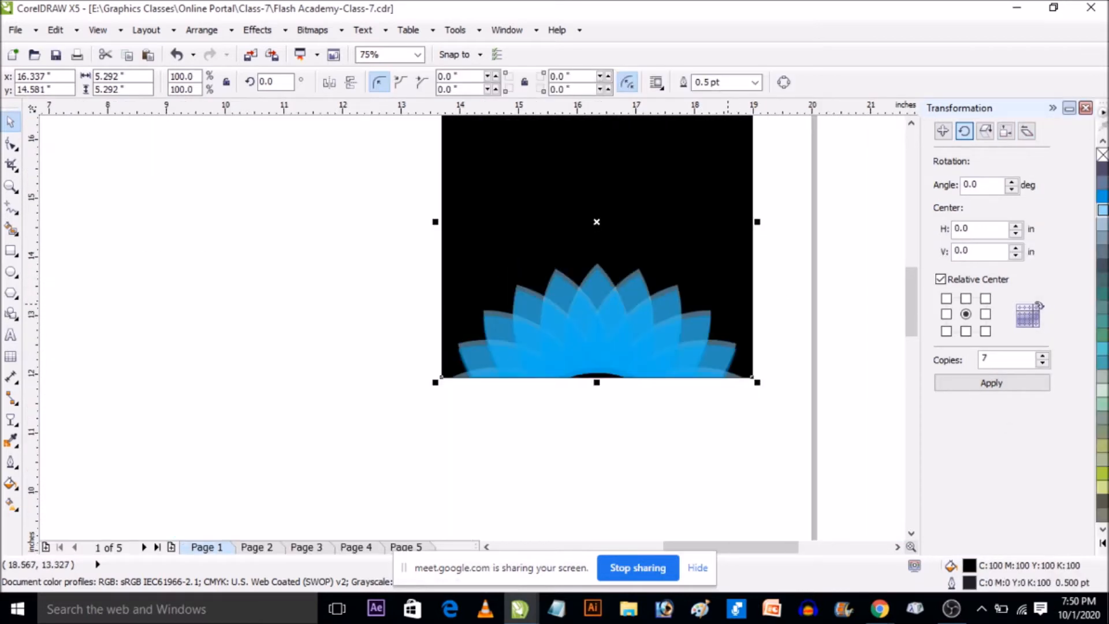
Reopen the PowerClip contents, filling the original fan with C:40 M:0 Y:0 K:0 and the raised copy with C:100 M:20 Y:0 K:0
ctrl+click(682, 330)
scroll(663, 350, up, 1)
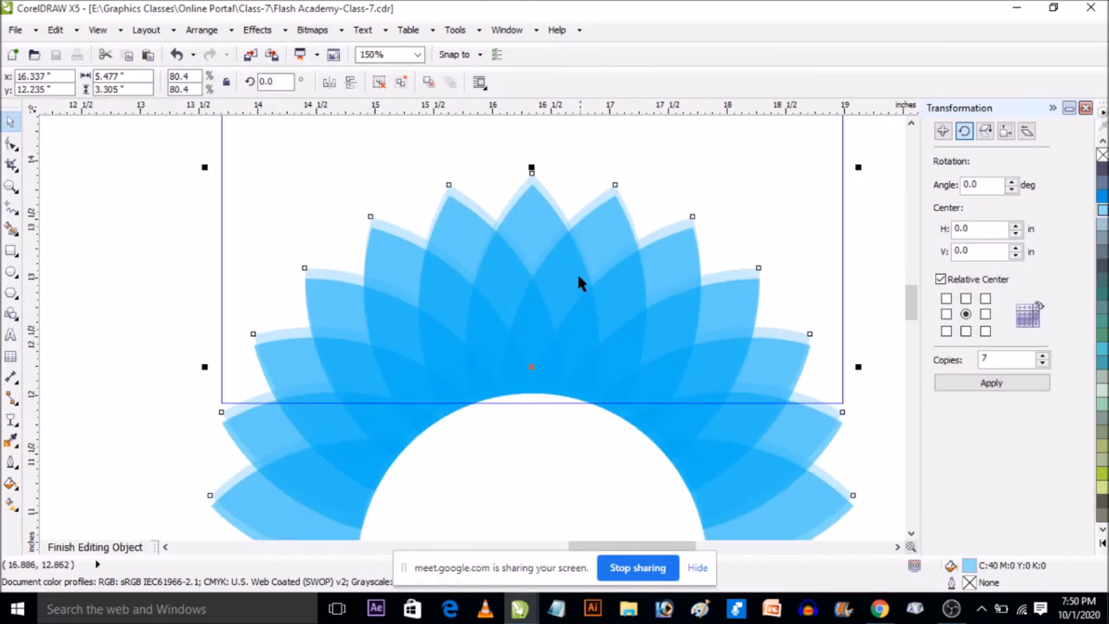
click(558, 290)
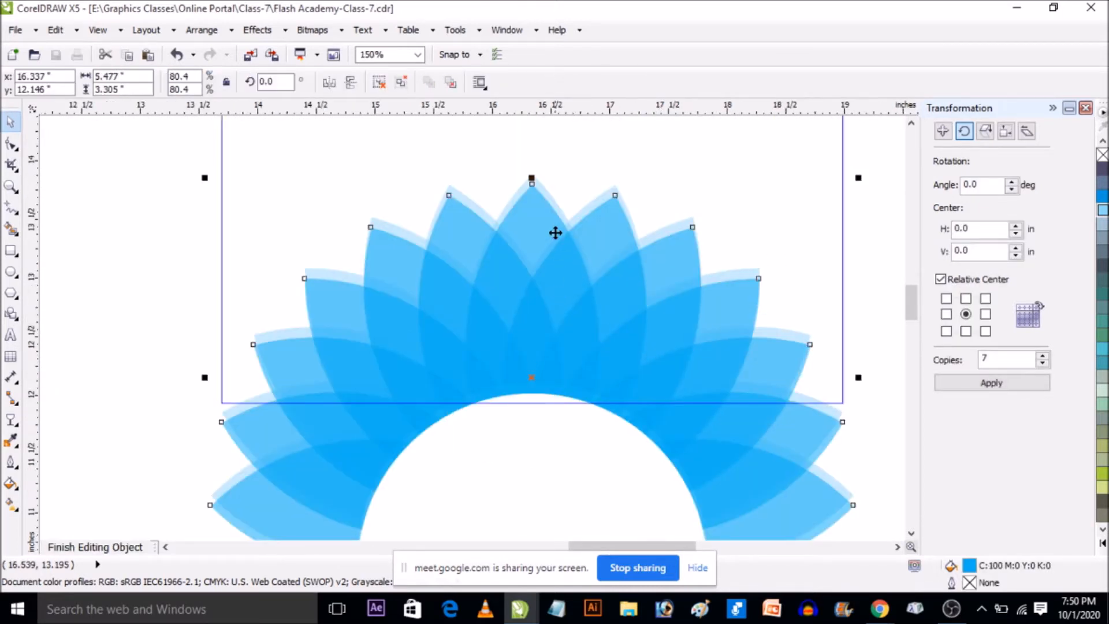
click(1103, 209)
click(619, 192)
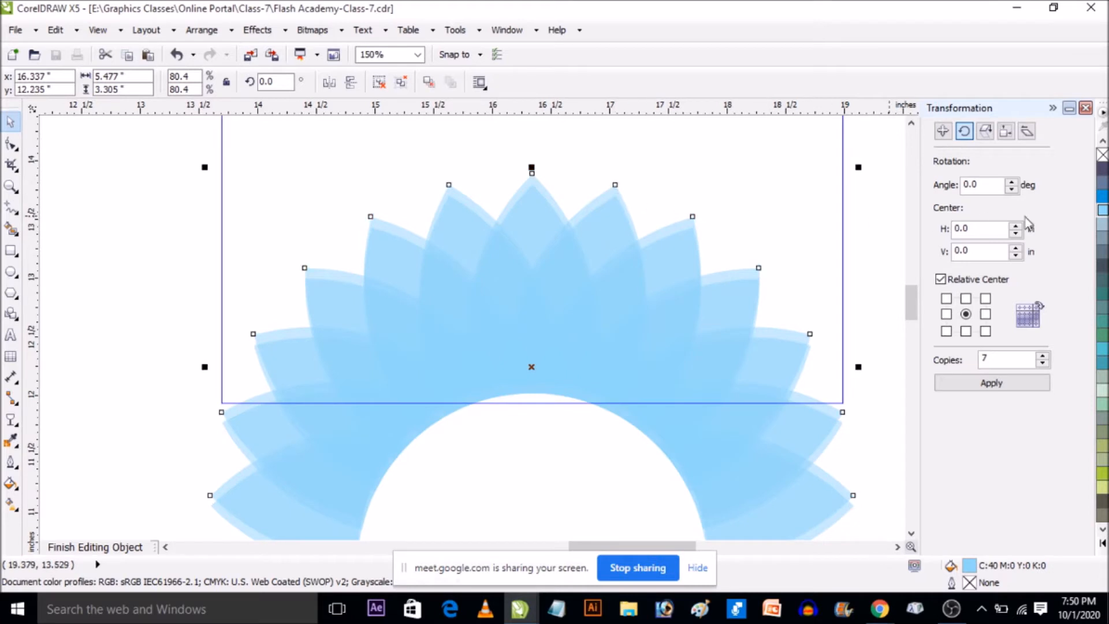
click(1103, 196)
scroll(593, 230, down, 5)
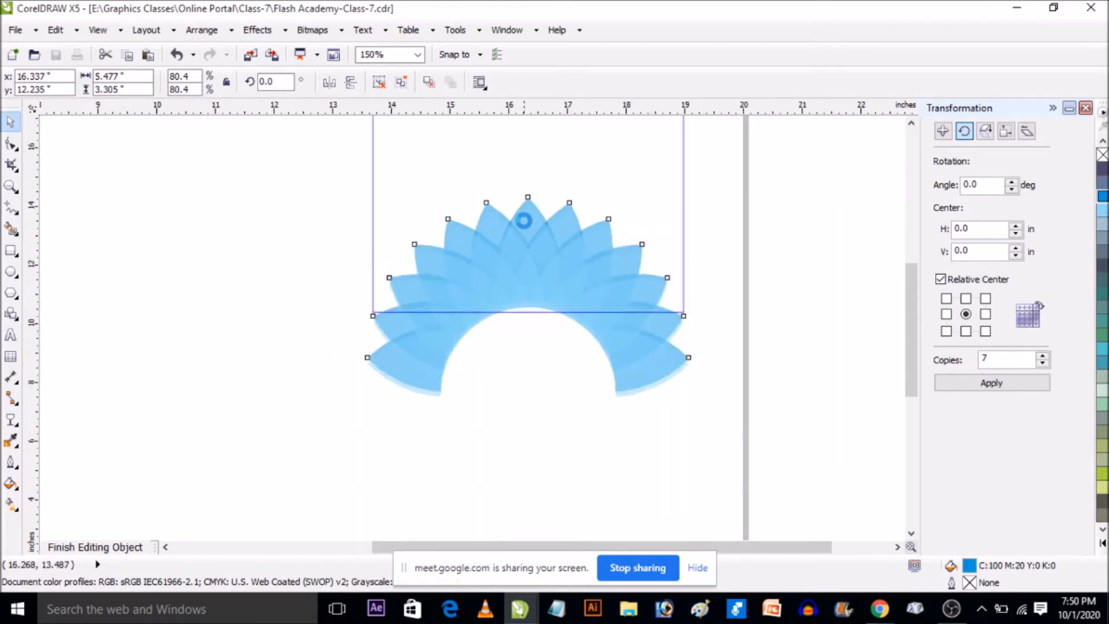
Shift both overlapping fans about 0.18 inches downward together and finish editing the PowerClip
drag(375, 179, 723, 381)
scroll(547, 250, up, 2)
drag(526, 231, 525, 241)
ctrl+click(705, 275)
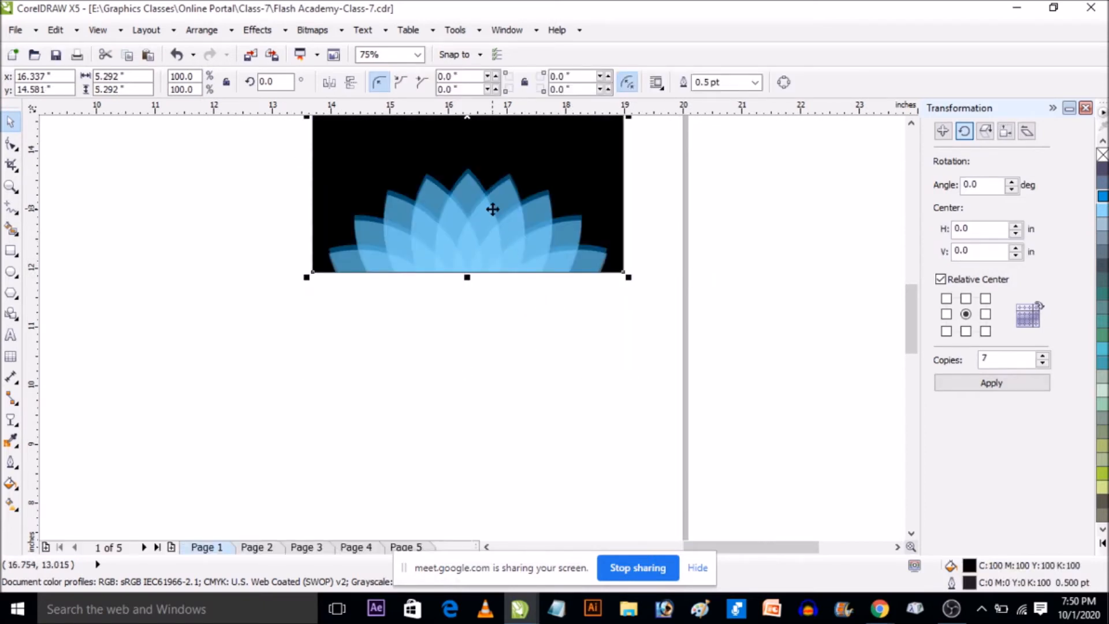
scroll(492, 209, up, 2)
scroll(515, 265, down, 2)
scroll(483, 225, down, 2)
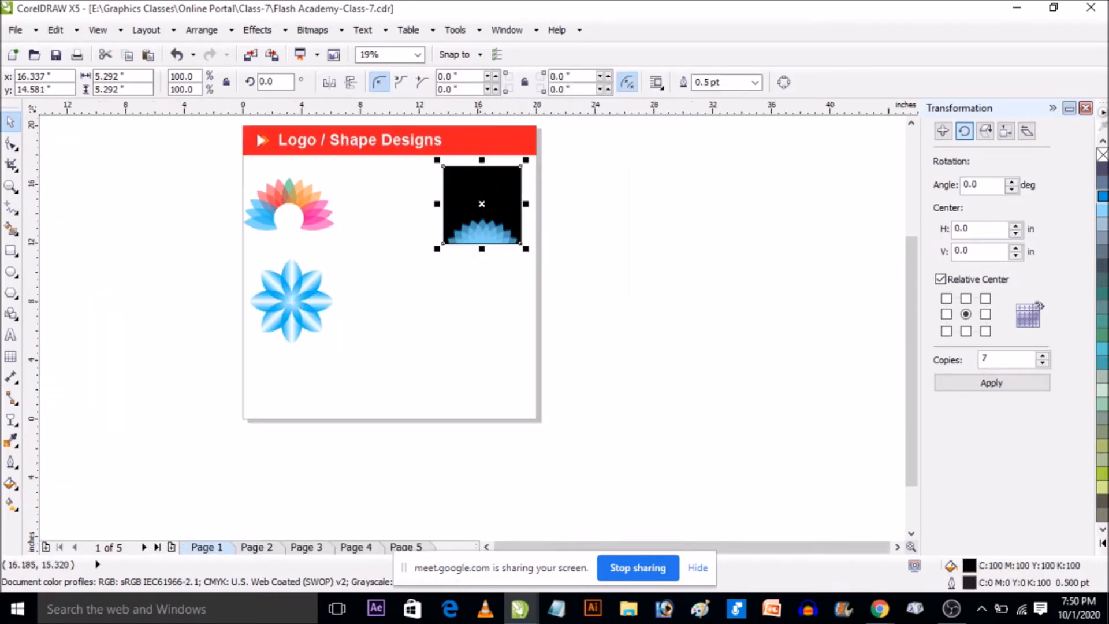
Reopen the PowerClip contents and place a vertically mirrored copy of both fans across the square's top edge
scroll(485, 231, up, 2)
ctrl+click(497, 334)
click(495, 327)
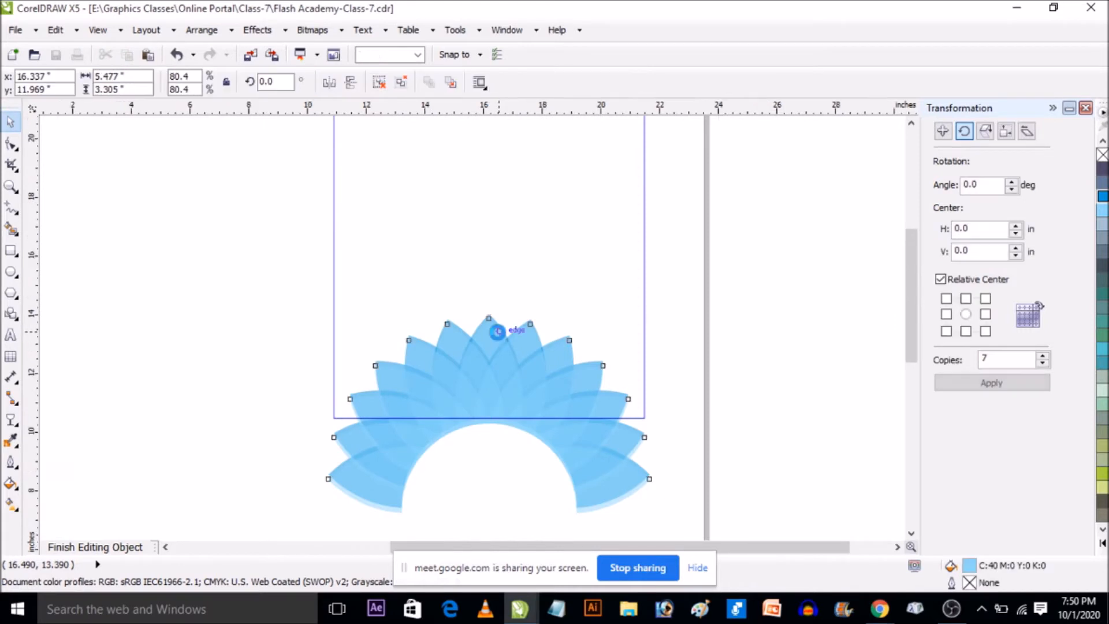
scroll(405, 306, down, 2)
drag(379, 297, 681, 497)
drag(492, 429, 504, 241)
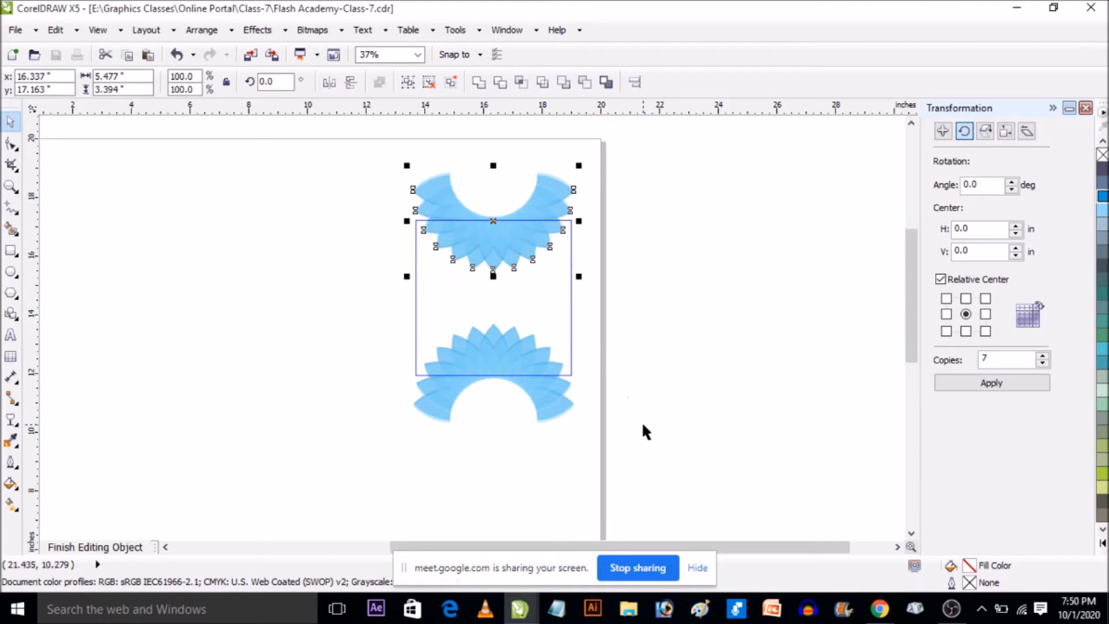
Finish editing the PowerClip and remove the outline from the black square
ctrl+click(692, 425)
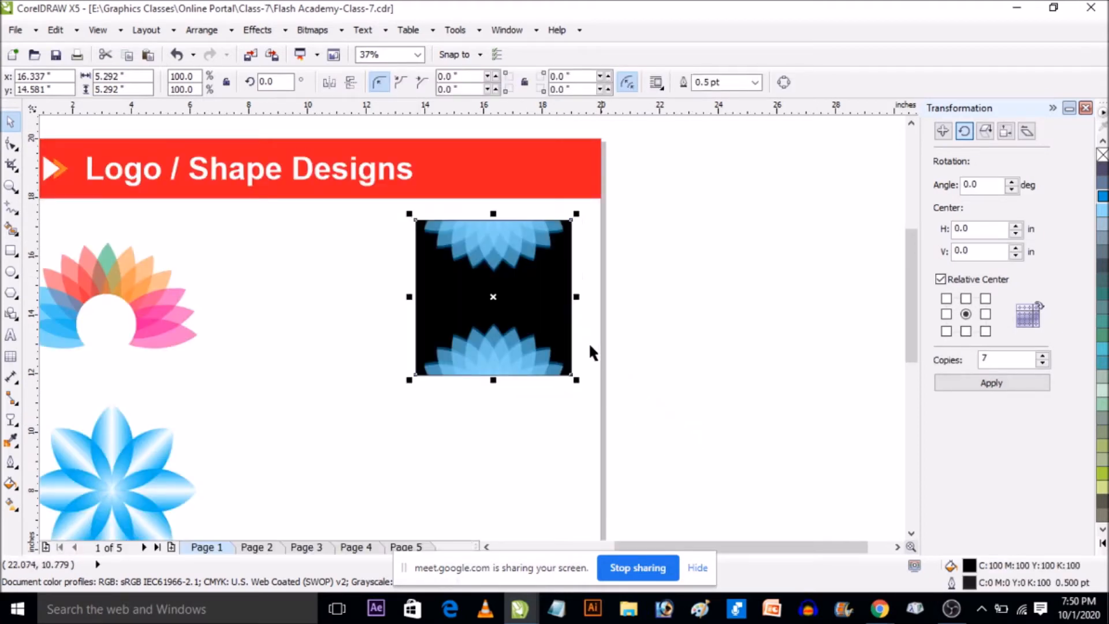
scroll(491, 263, up, 1)
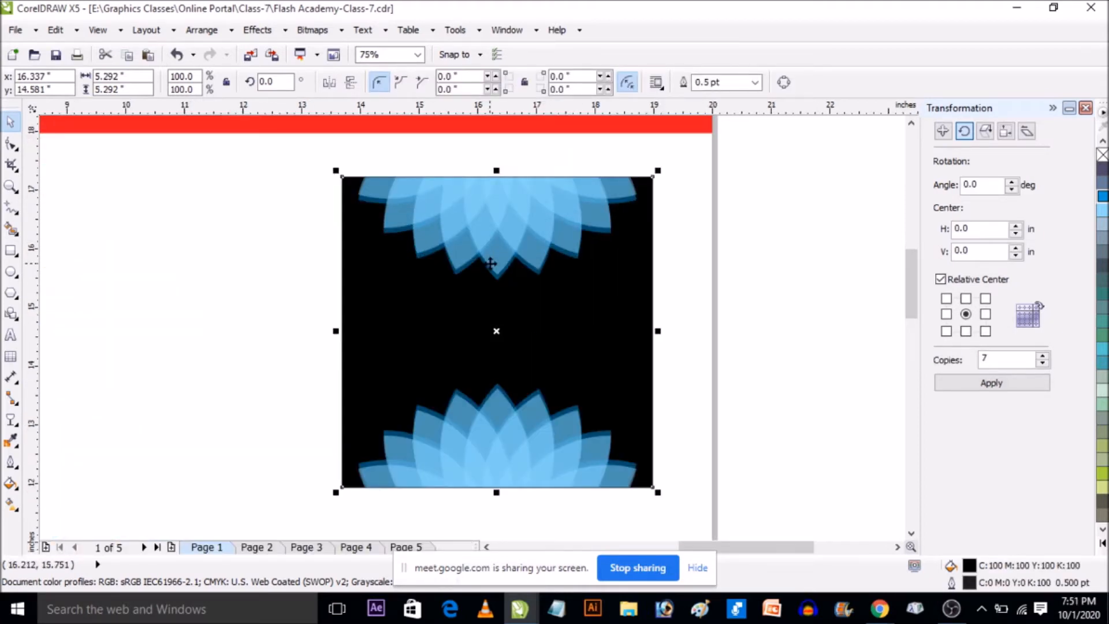
right_click(1102, 155)
scroll(539, 259, down, 1)
scroll(505, 308, up, 1)
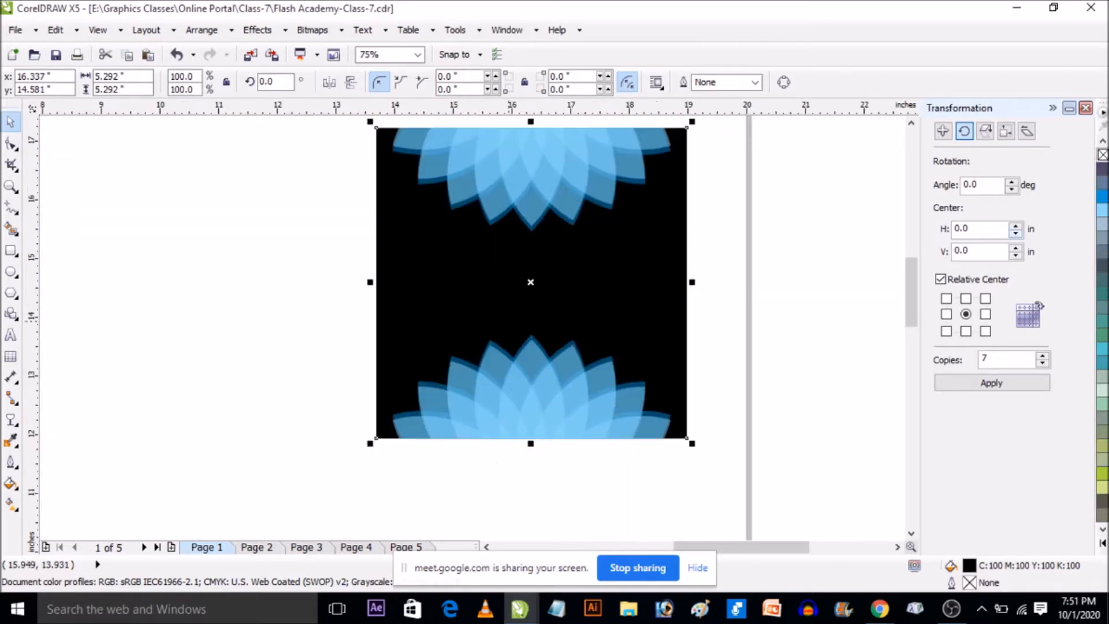
scroll(538, 266, down, 1)
Reopen the PowerClip contents, shift the front upper fan upward and slightly right, and fill it with dark gray C:0 M:0 Y:20 K:80
ctrl+click(537, 221)
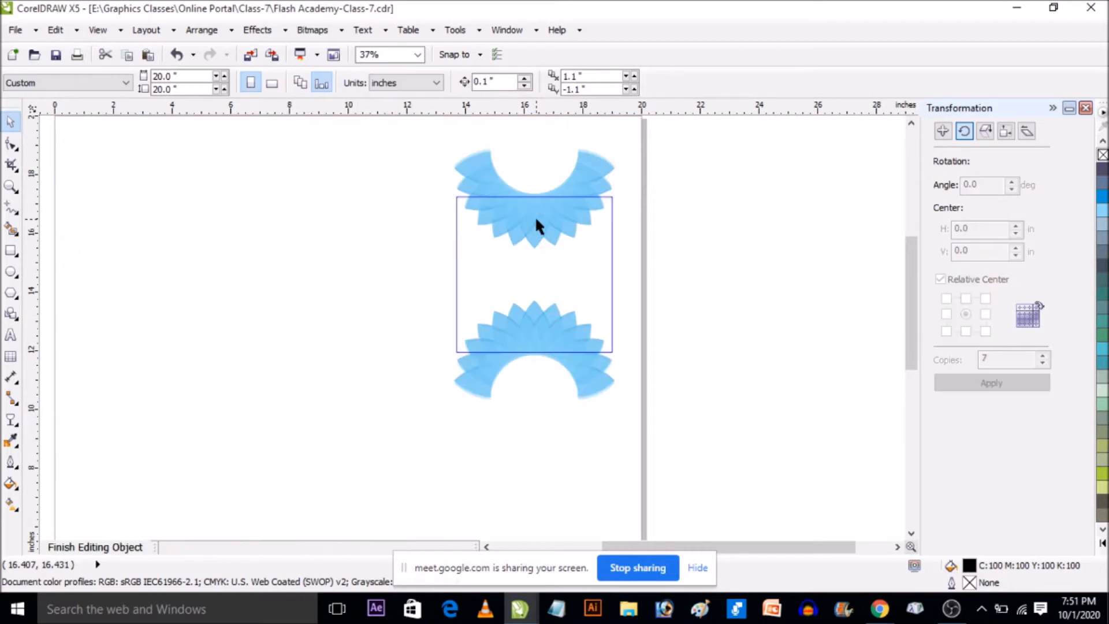
click(541, 234)
scroll(541, 235, up, 1)
drag(539, 289, 543, 279)
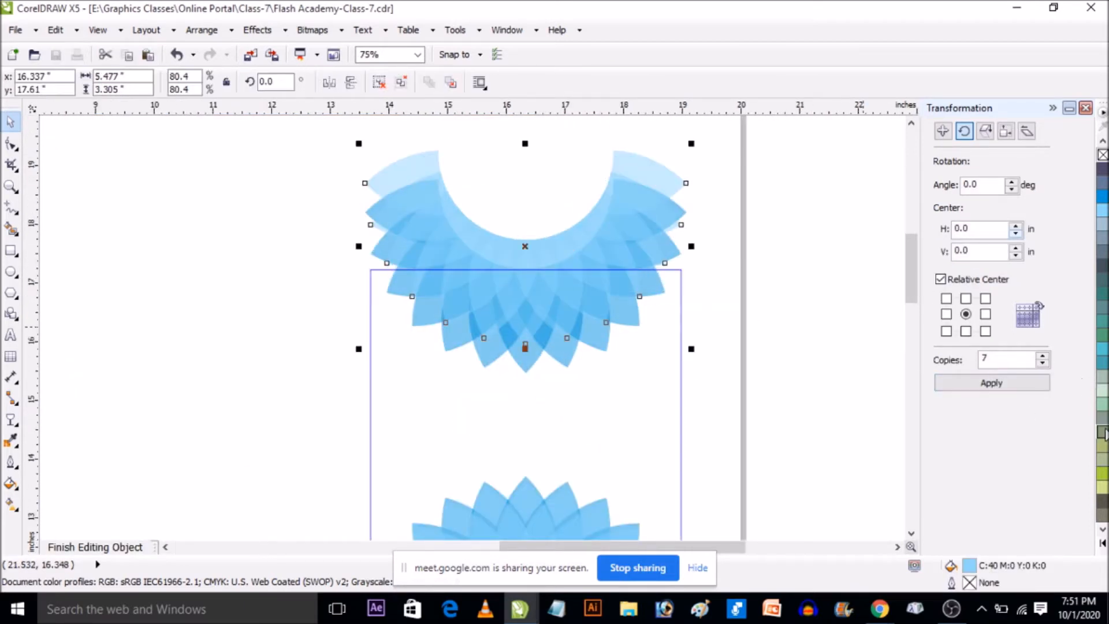
drag(621, 291, 632, 283)
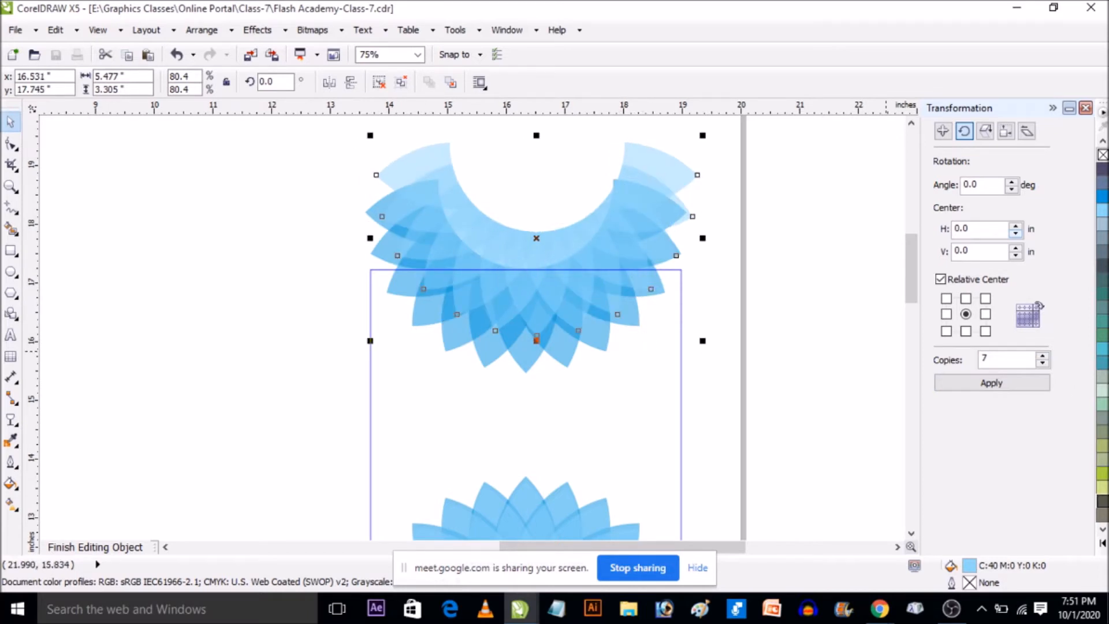
click(1103, 500)
Fill the other upper fan with lime green C:40 M:0 Y:100 K:0 and finish editing the PowerClip
click(543, 356)
click(560, 357)
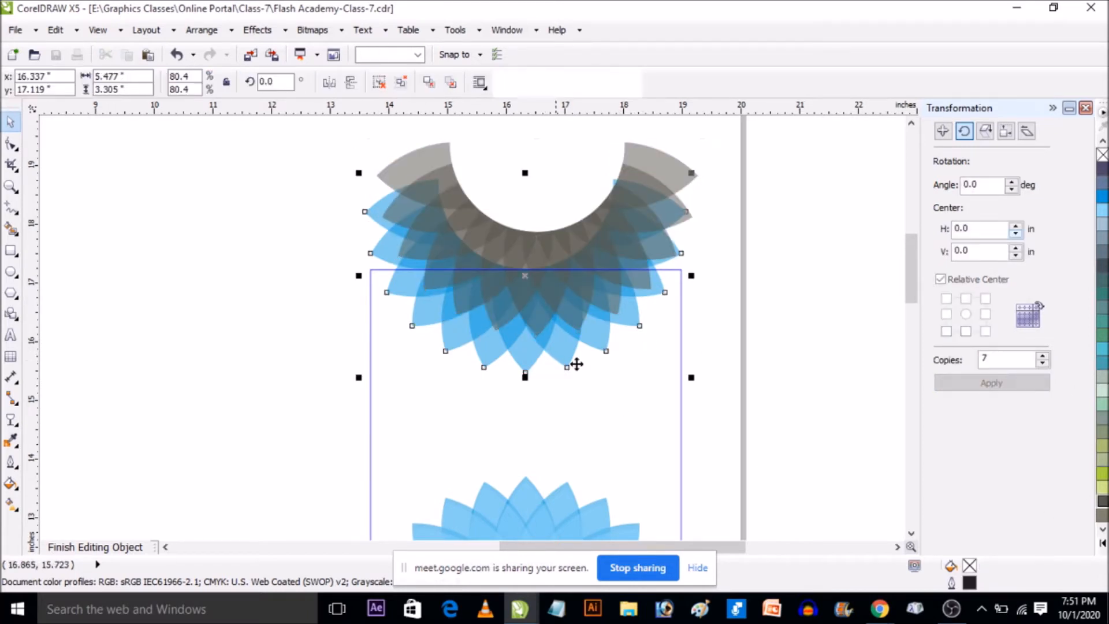
click(1103, 474)
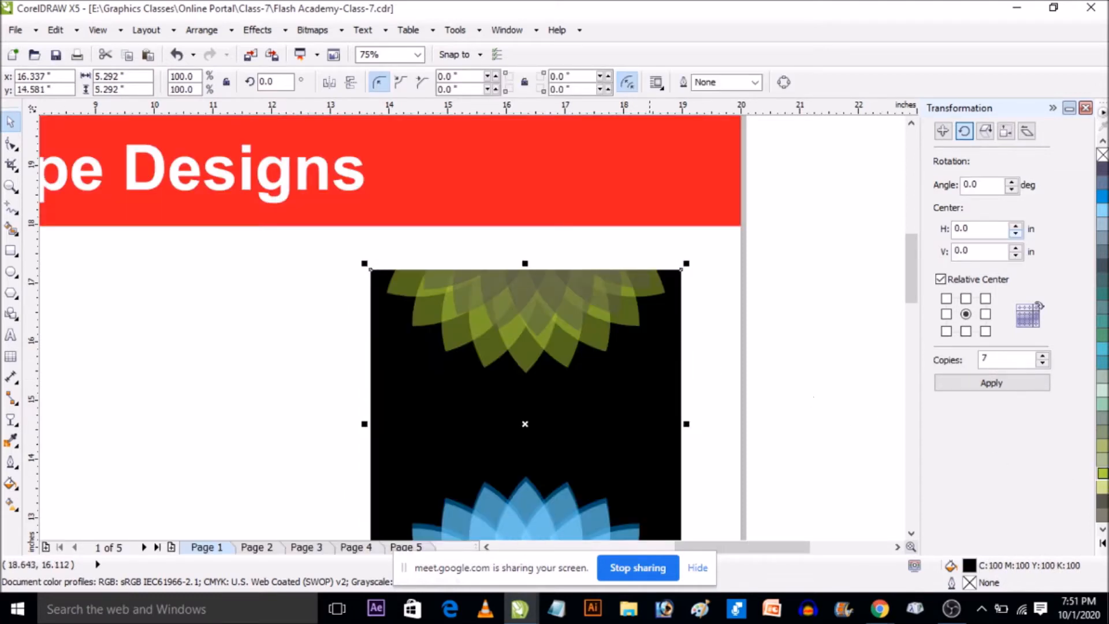
scroll(585, 323, up, 2)
scroll(582, 323, down, 2)
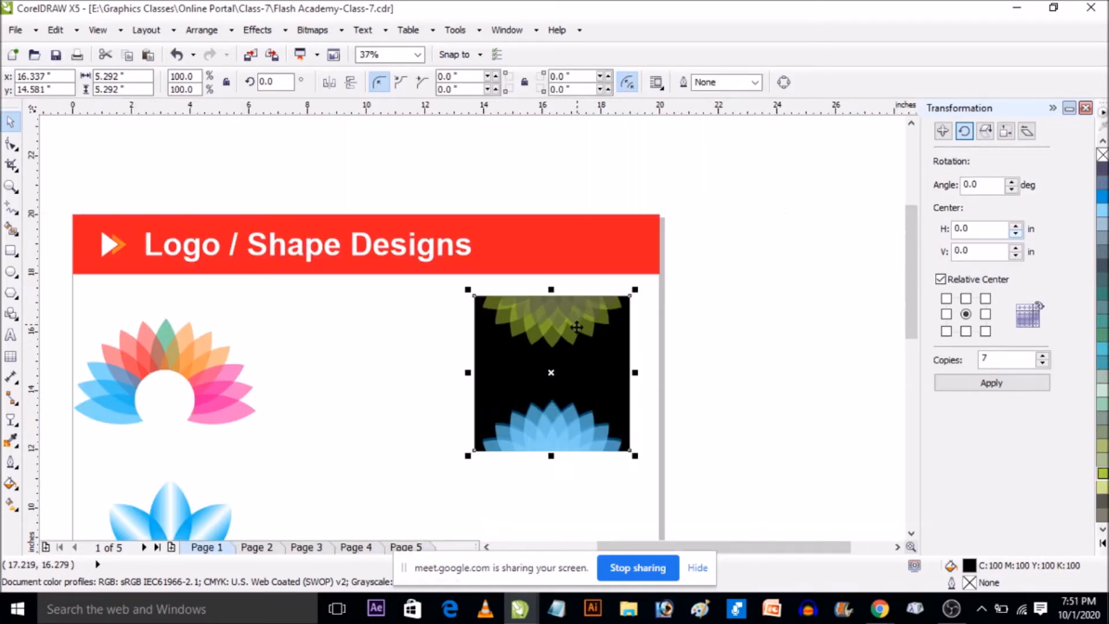
Reopen the PowerClip contents and delete the green upper fan behind the gray one
ctrl+click(530, 302)
click(532, 315)
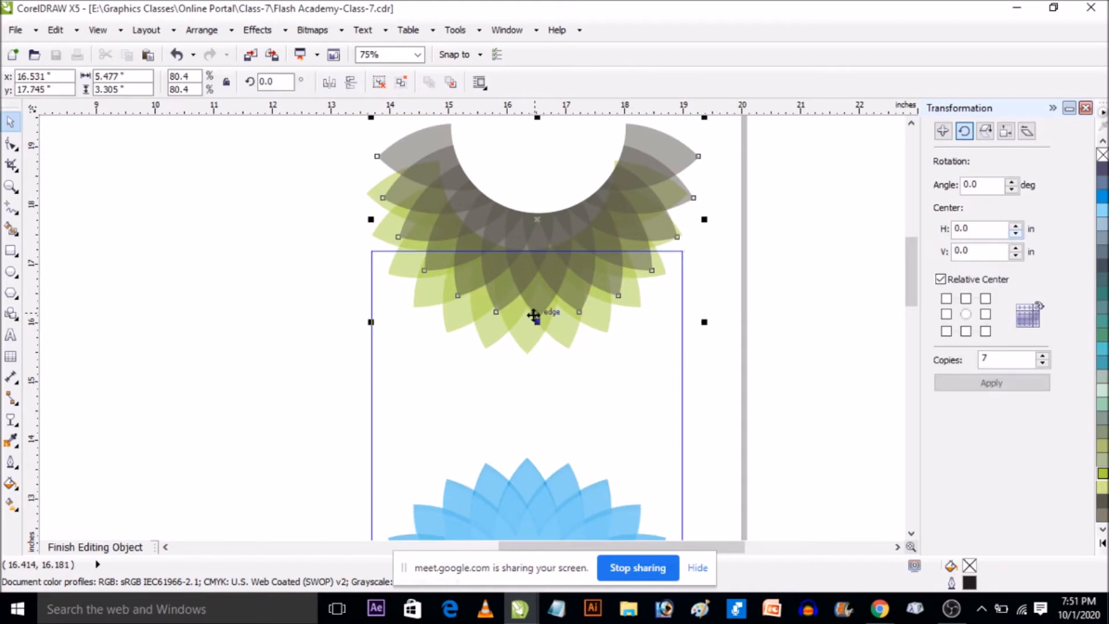
key(Delete)
Align the gray upper fan's center vertically in line with the blue lower fan and finish editing the PowerClip
click(532, 312)
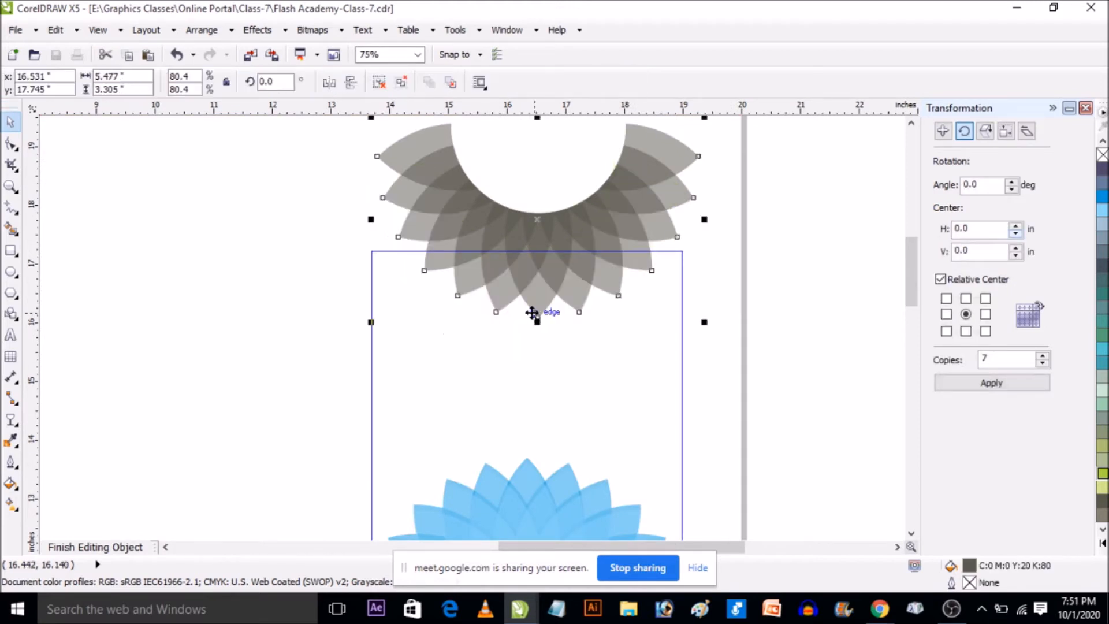
shift+click(529, 476)
key(c)
ctrl+click(750, 349)
key(Escape)
scroll(528, 283, down, 1)
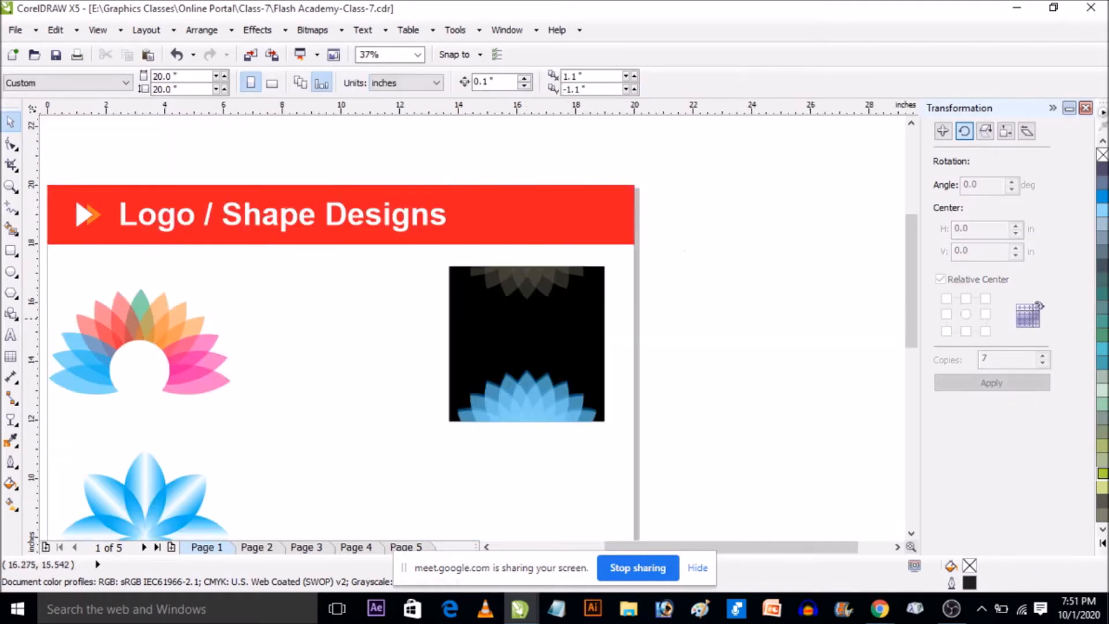
Add the text INVITATION beside the black square and convert it to UPPERCASE
scroll(530, 342, up, 1)
click(13, 335)
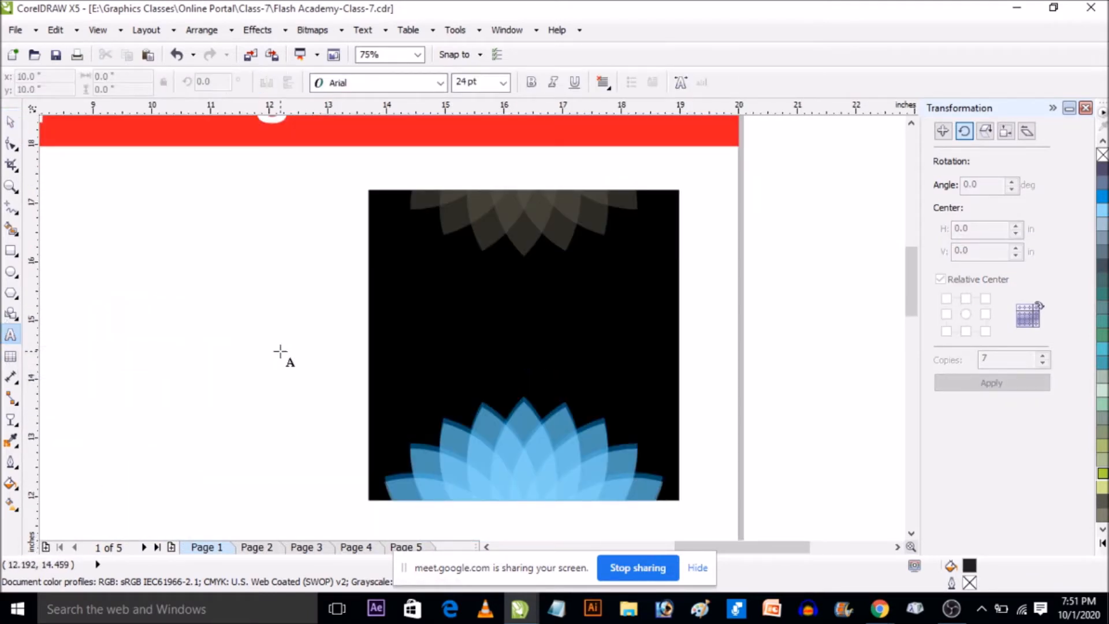
text(NVITATI)
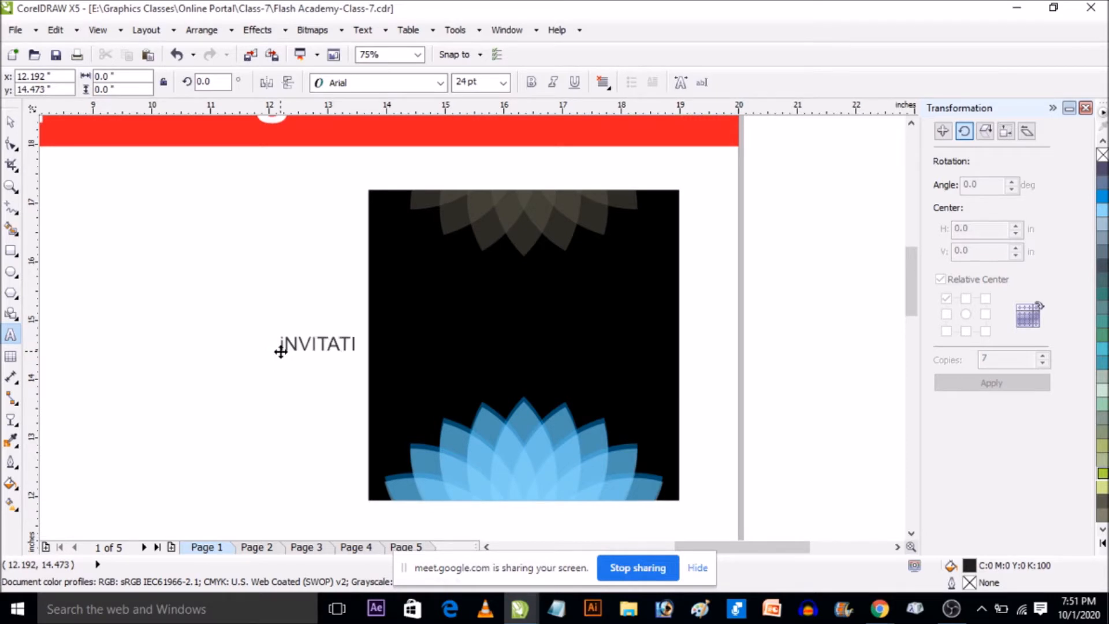
key(ctrl+a)
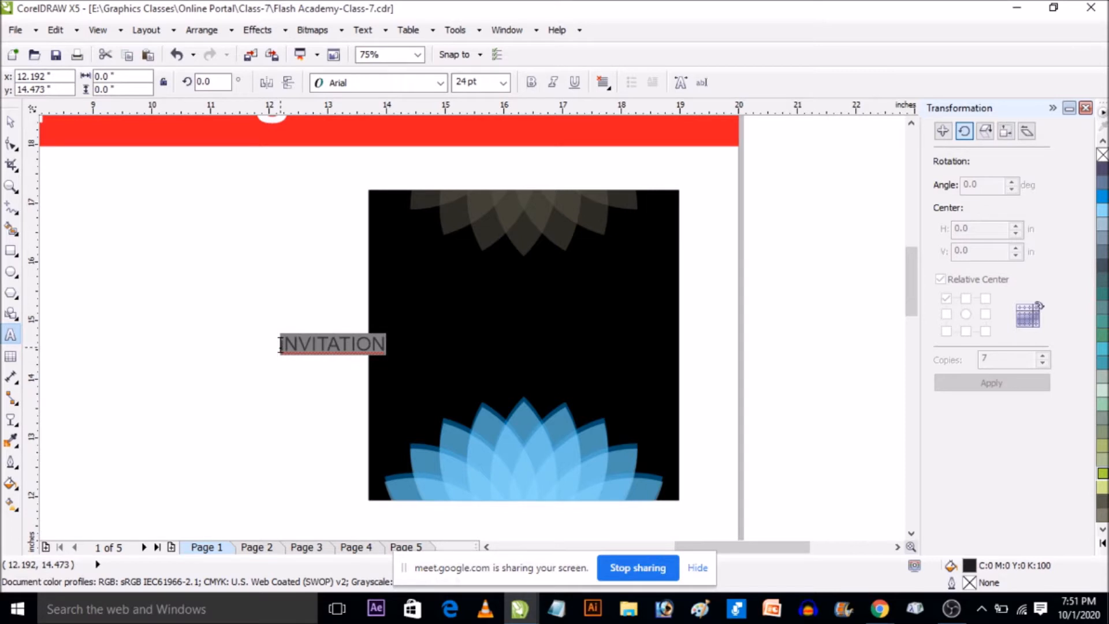
key(shift+F3)
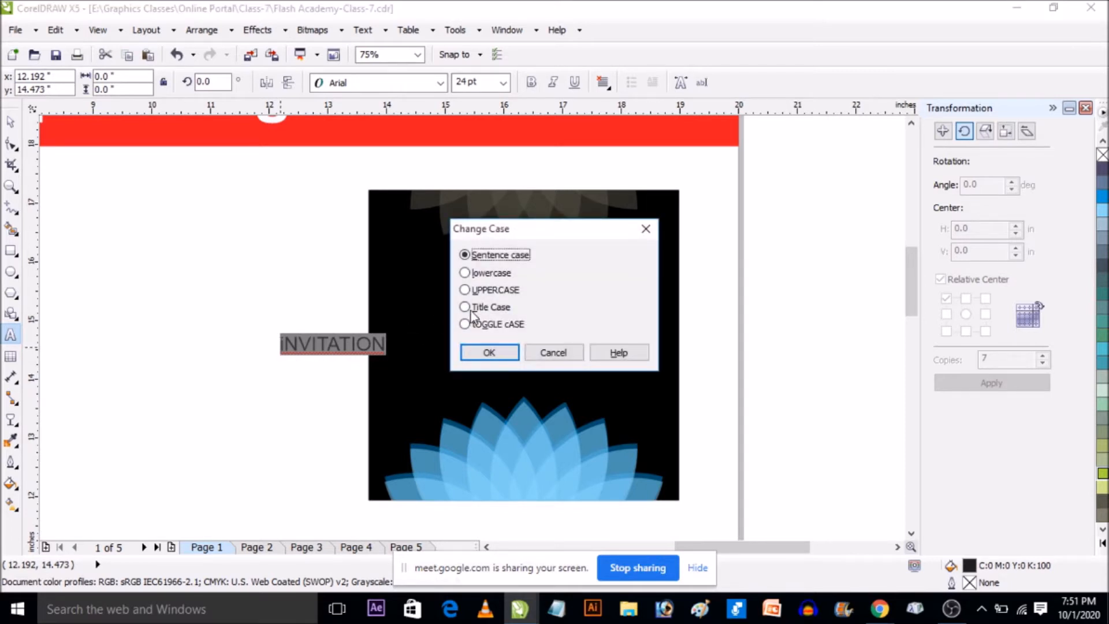
click(468, 293)
click(474, 353)
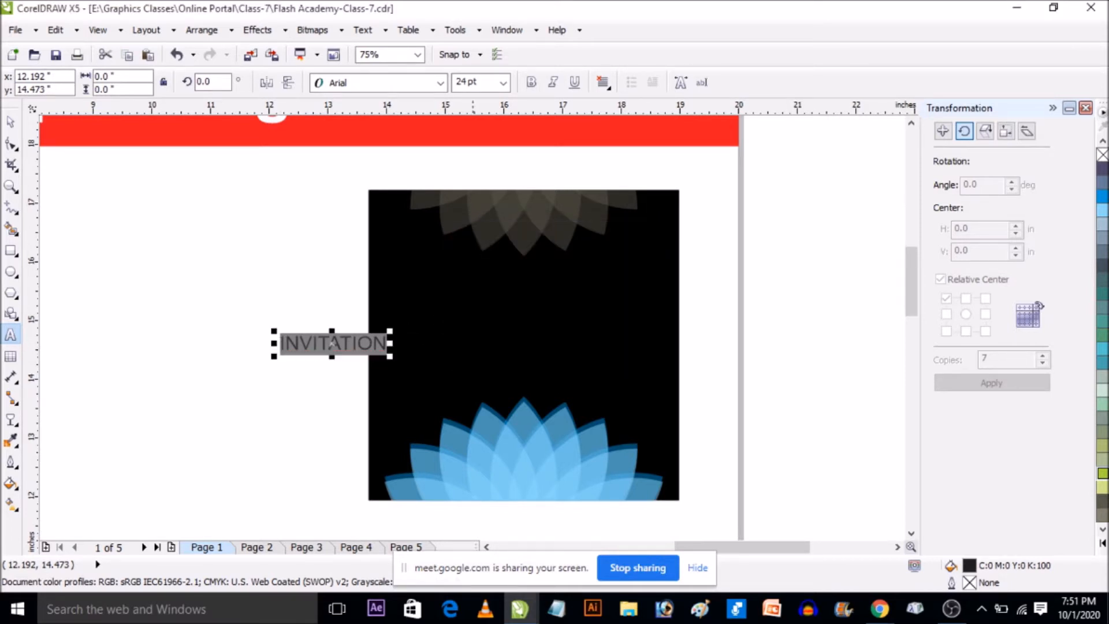
Enlarge the INVITATION text to about 48.8 pt and set its font to Segoe UI Black
key(ctrl+space)
drag(390, 354, 440, 359)
click(378, 87)
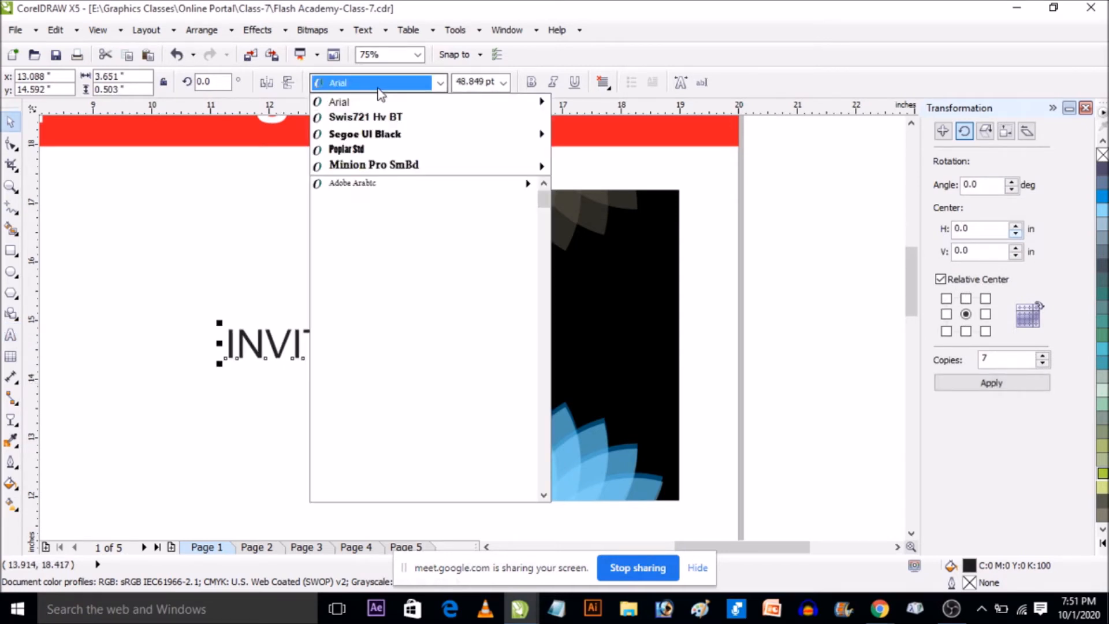
click(369, 133)
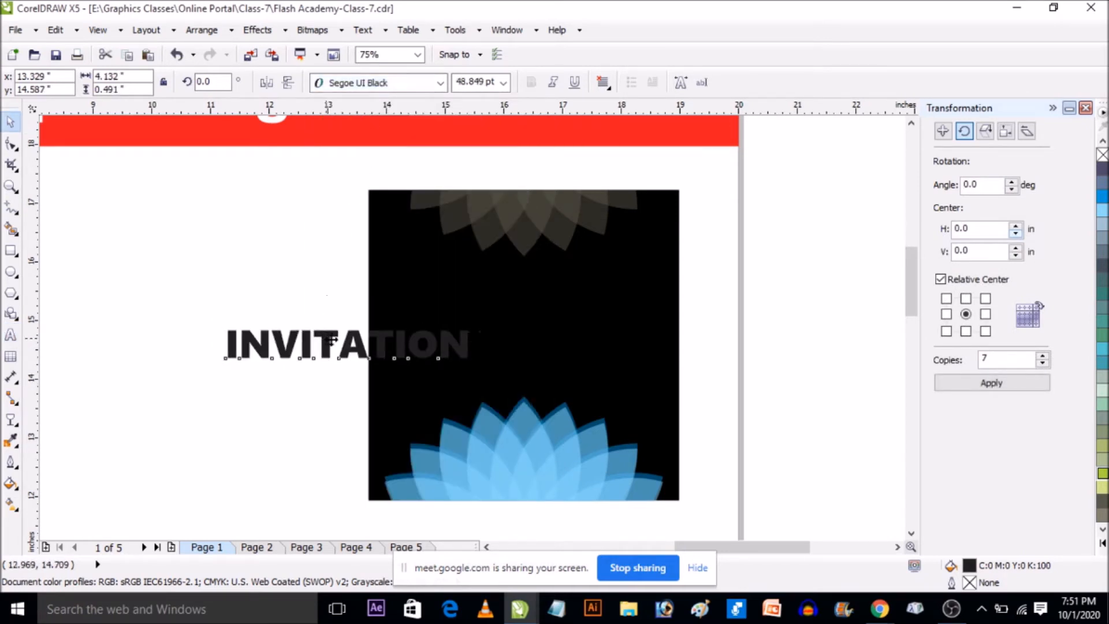
Fill the INVITATION text with white and center it on the black square at about 45.7 pt
drag(331, 341, 507, 333)
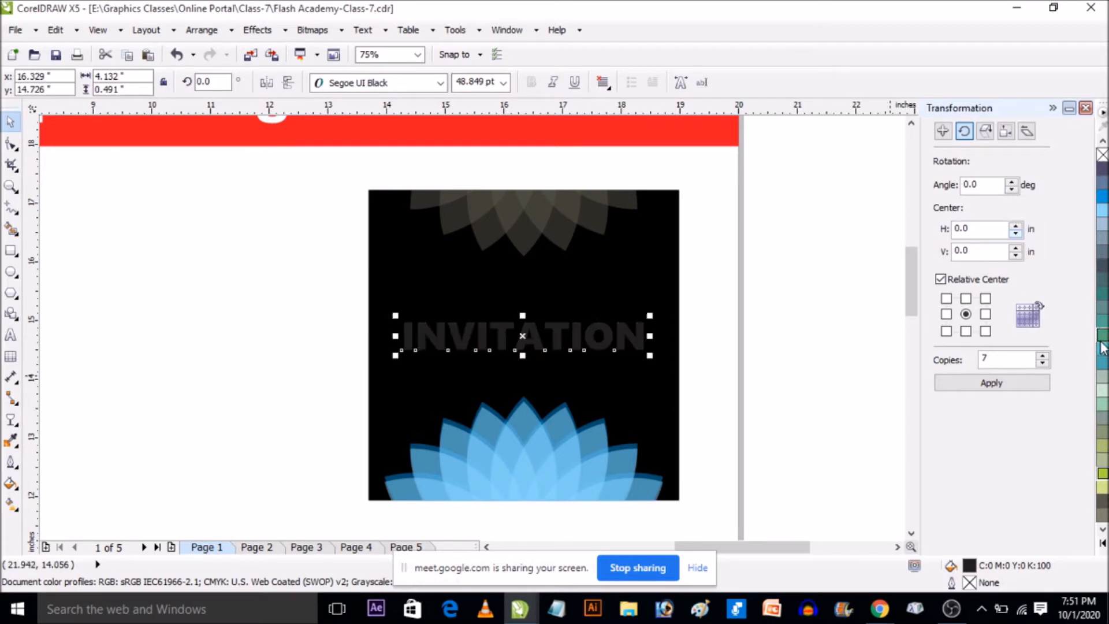
click(1102, 473)
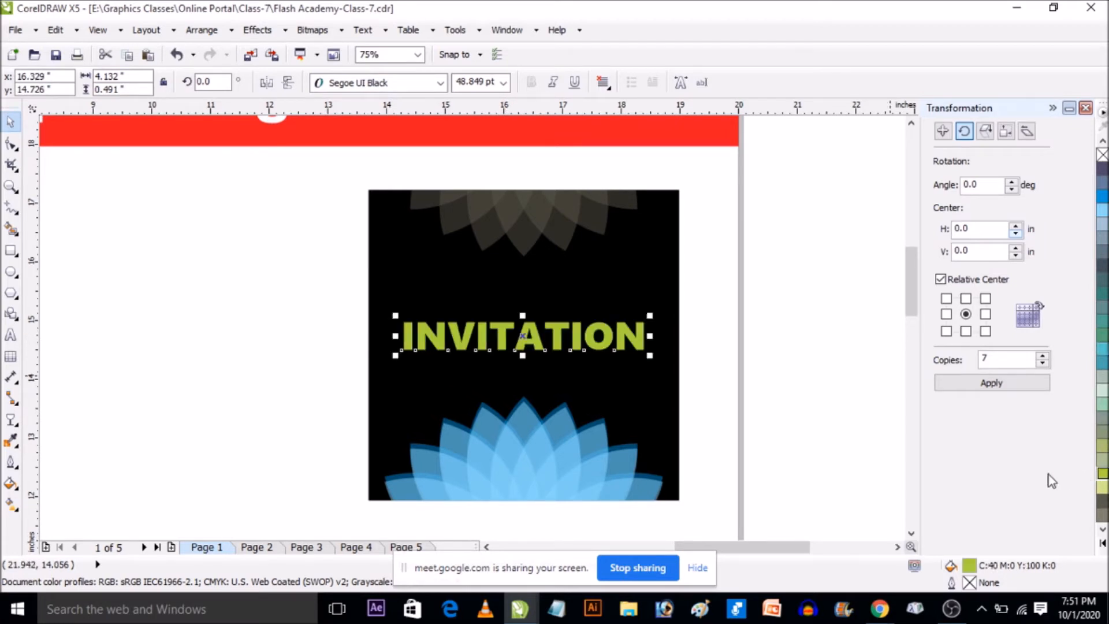
click(1102, 543)
click(1056, 292)
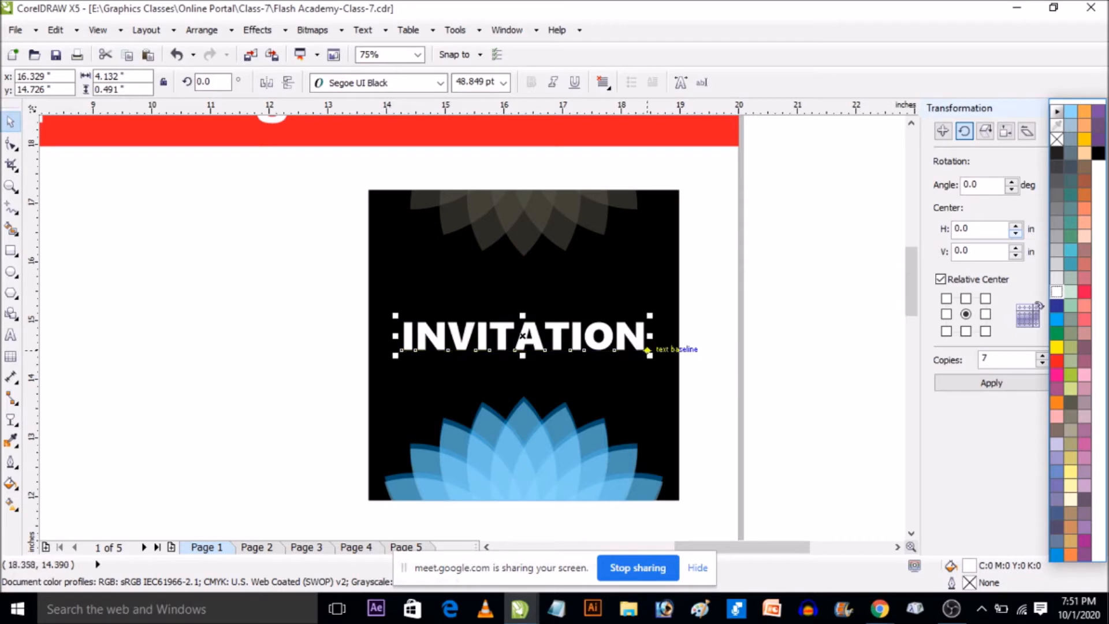
click(630, 372)
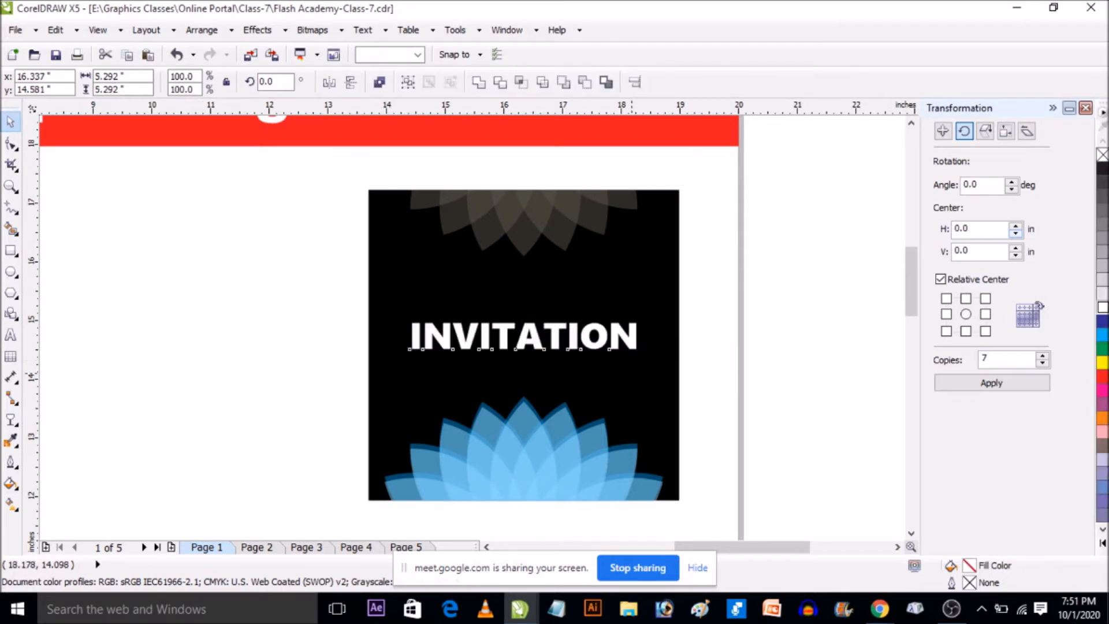
click(730, 354)
Try raising the INVITATION text about 0.8 inches above the square's center and undo the move
drag(572, 337, 573, 294)
scroll(571, 323, up, 2)
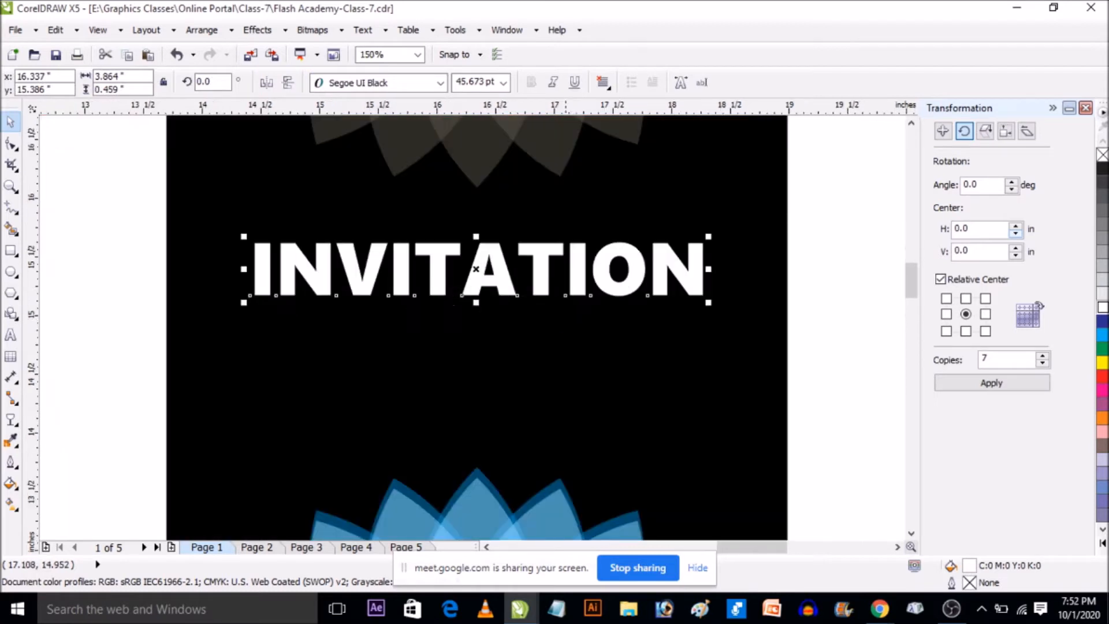
scroll(568, 343, down, 4)
click(711, 359)
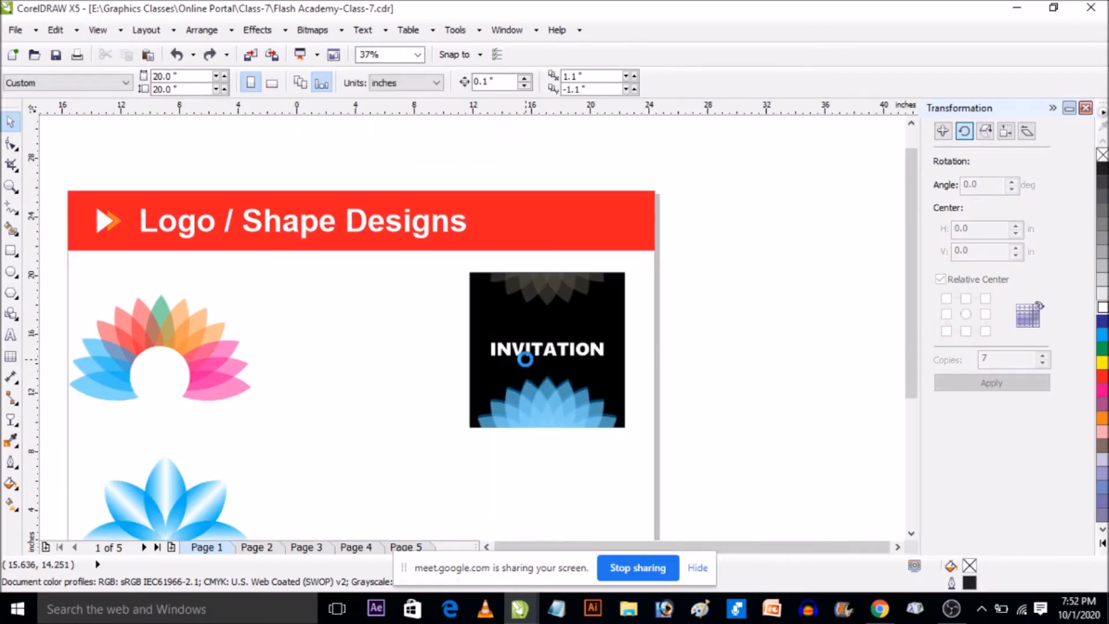
scroll(484, 399, down, 2)
scroll(484, 398, up, 2)
scroll(484, 399, down, 2)
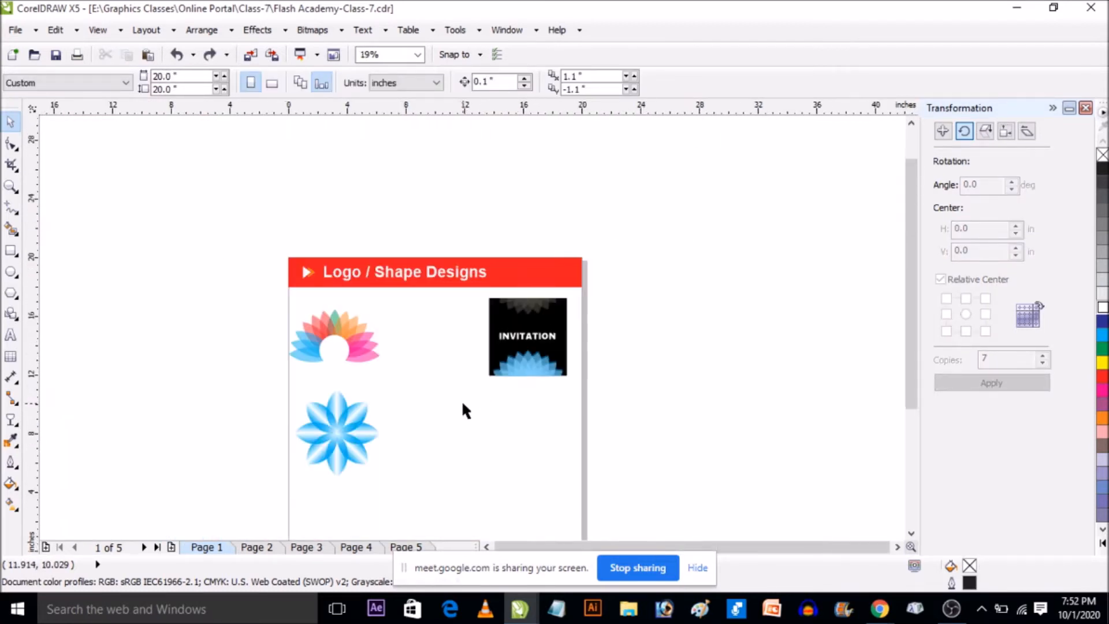
Move the multicolored fan logo about 1 inch to the right
scroll(465, 411, up, 2)
drag(153, 254, 338, 352)
drag(249, 277, 316, 277)
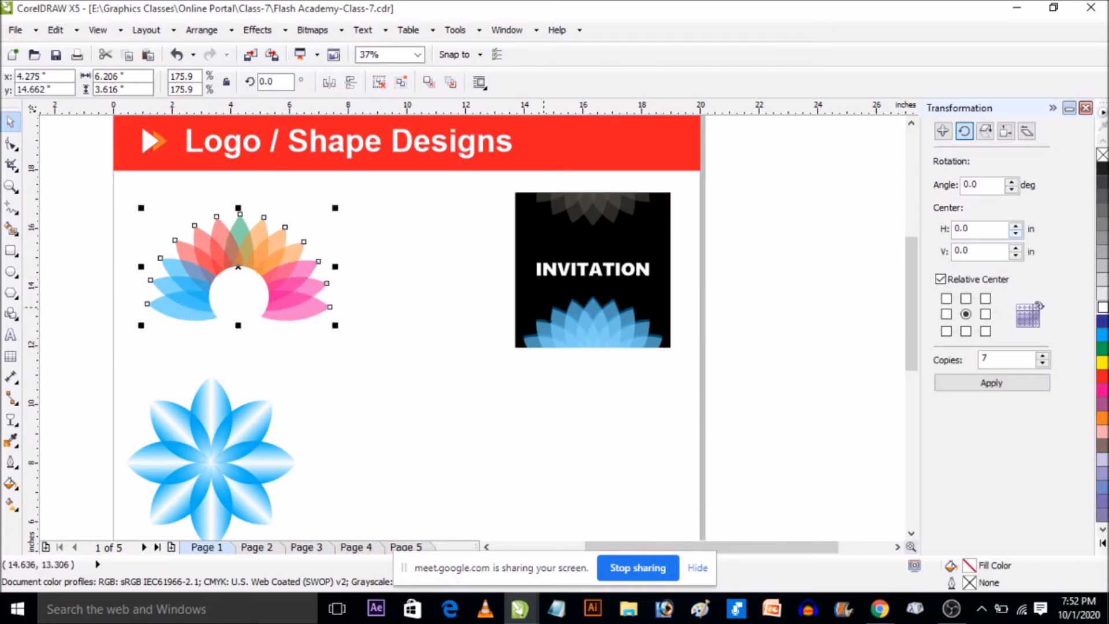
Copy the light blue lower fan out of the PowerClip and place the copy between the multicolored logo and the black square
click(569, 325)
ctrl+click(601, 330)
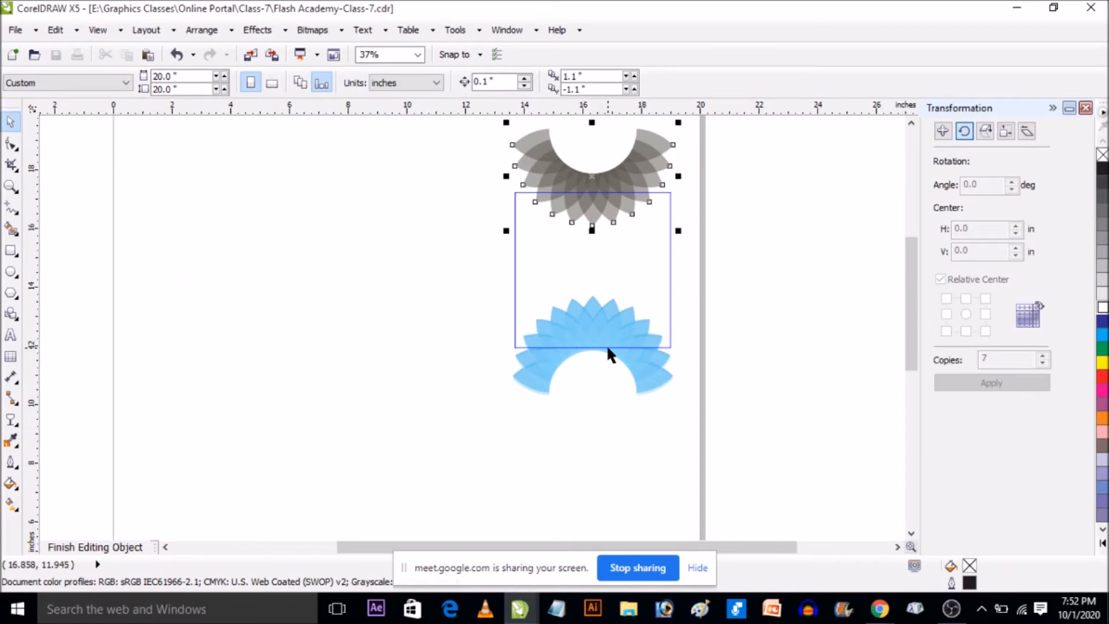
click(632, 359)
ctrl+click(434, 344)
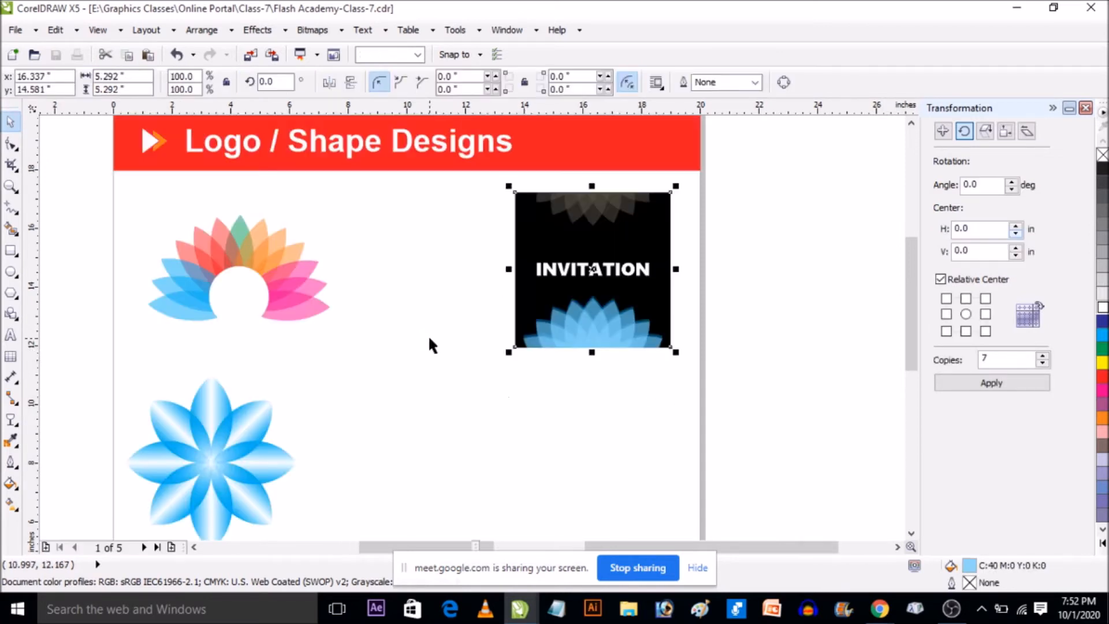
ctrl+click(590, 358)
drag(591, 345, 428, 273)
Fill the copied fan with red C:0 M:100 Y:100 K:0, shrink it slightly and shift it into the gap beside the square
click(1102, 324)
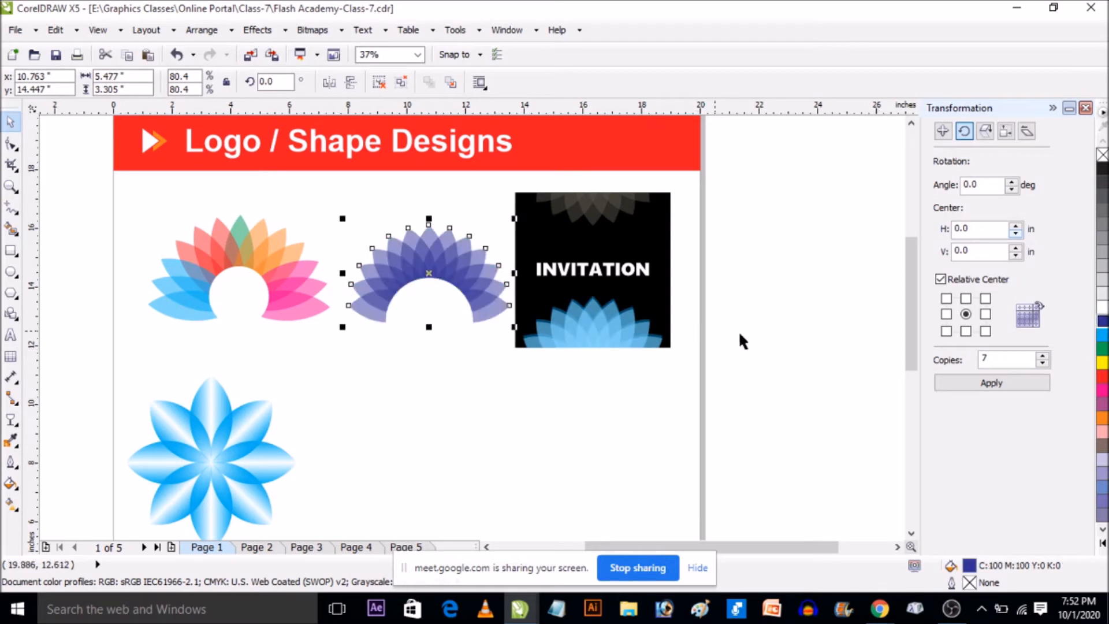
click(1102, 378)
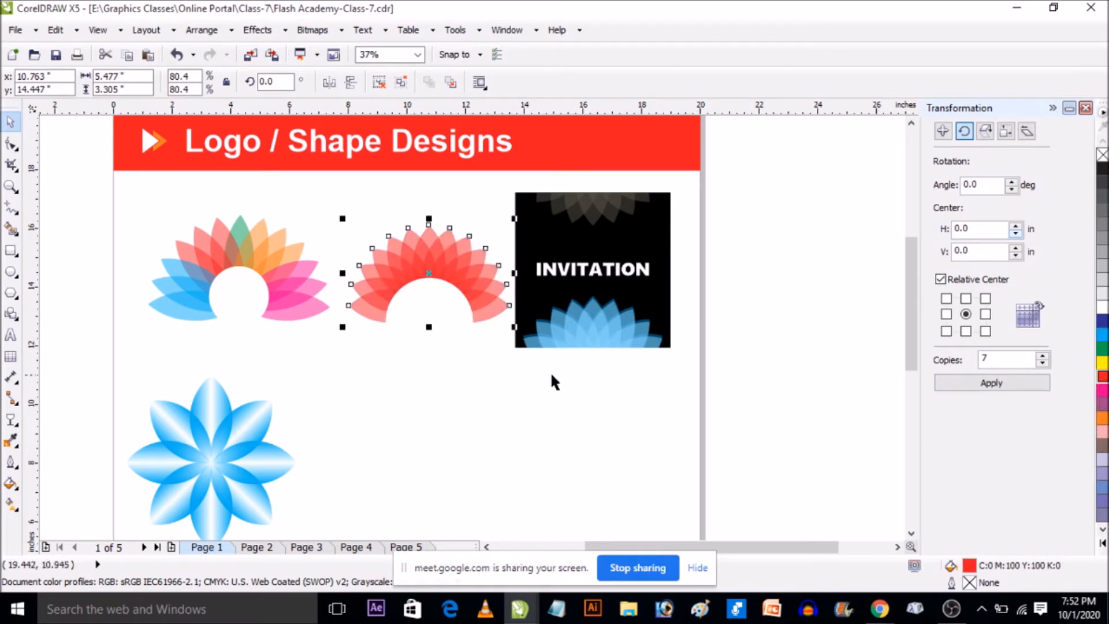
drag(514, 327, 506, 327)
drag(445, 272, 440, 257)
click(401, 317)
Draw a circle about 4.25 inches in diameter in the empty area beside the blue eight-petal flower
scroll(394, 372, down, 4)
scroll(416, 306, up, 4)
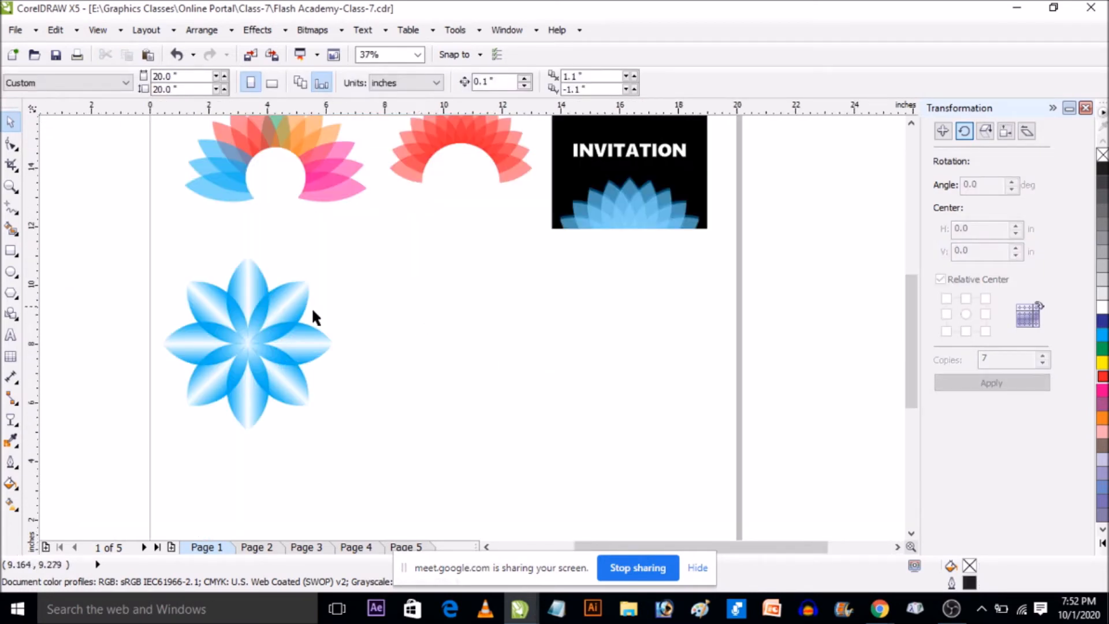
click(10, 271)
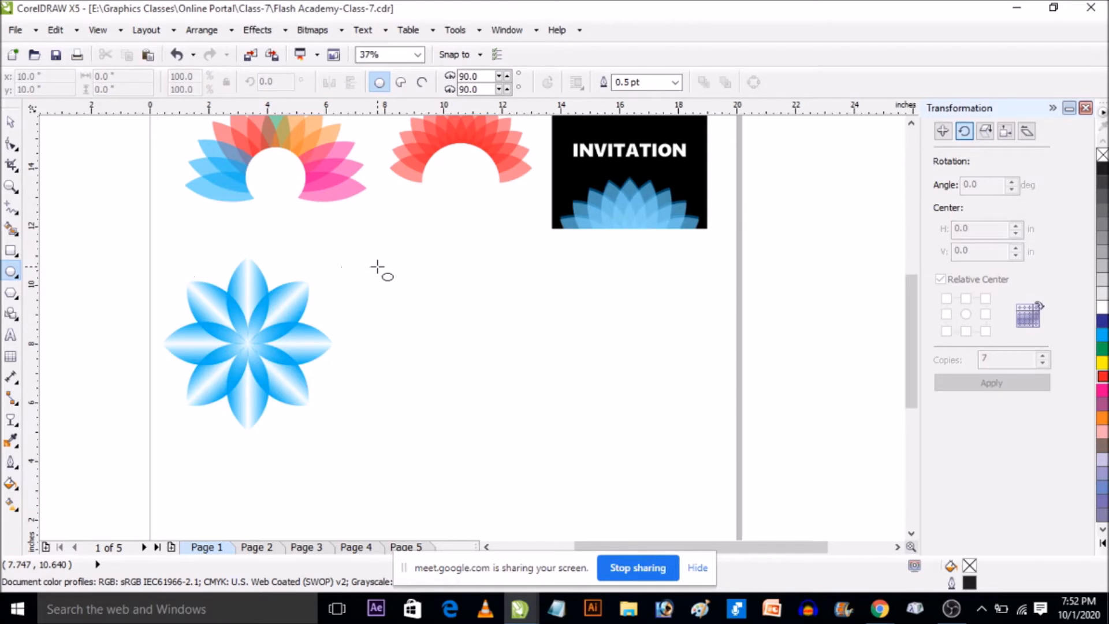
mouse_move(377, 266)
mouse_down()
mouse_move(484, 398)
mouse_move(508, 400)
mouse_up()
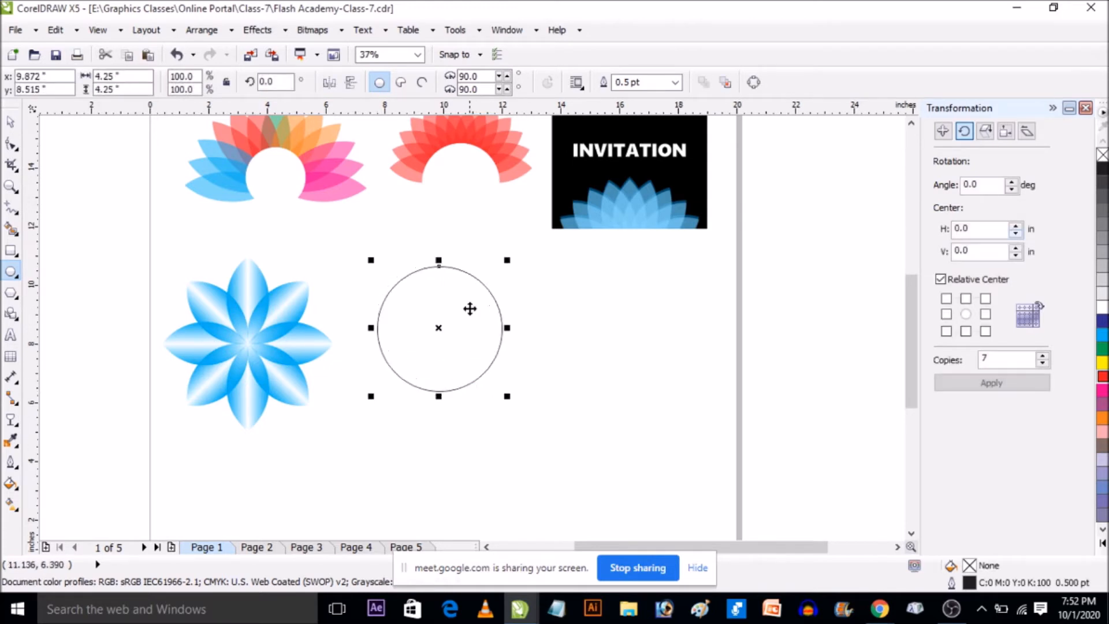
Duplicate the circle about 2.6 inches to the right and intersect the two overlapping circles
scroll(445, 300, up, 2)
drag(416, 312, 555, 312)
shift+click(407, 276)
click(521, 85)
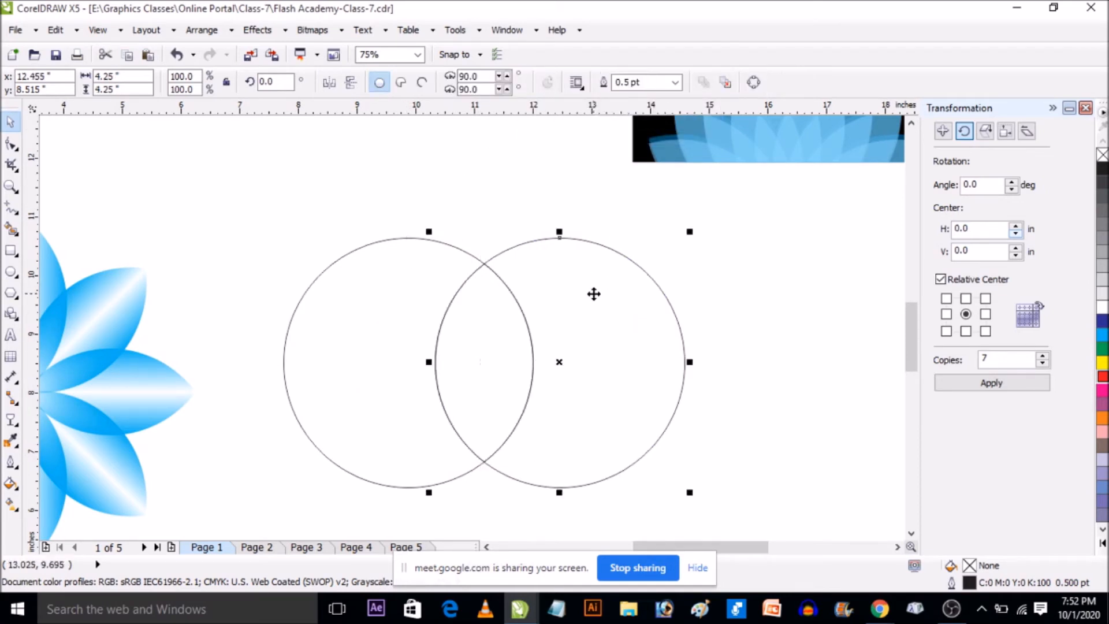
Delete the two source circles and give the remaining petal shape a cyan C:100 M:0 Y:0 K:0 fill without an outline
key(Delete)
click(401, 332)
key(Delete)
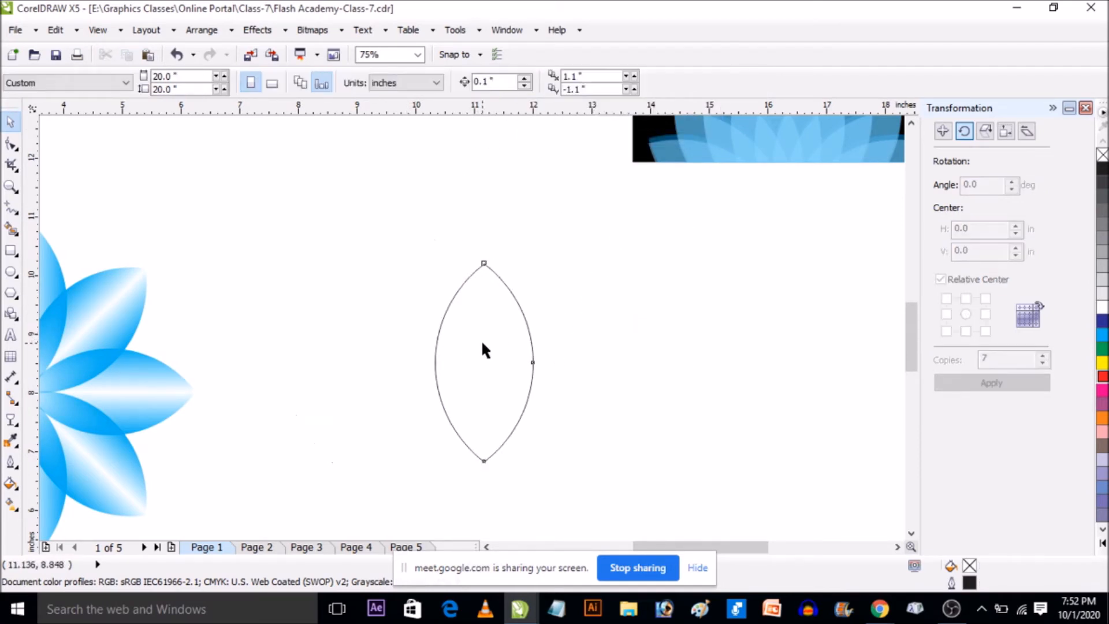
click(480, 342)
click(1104, 337)
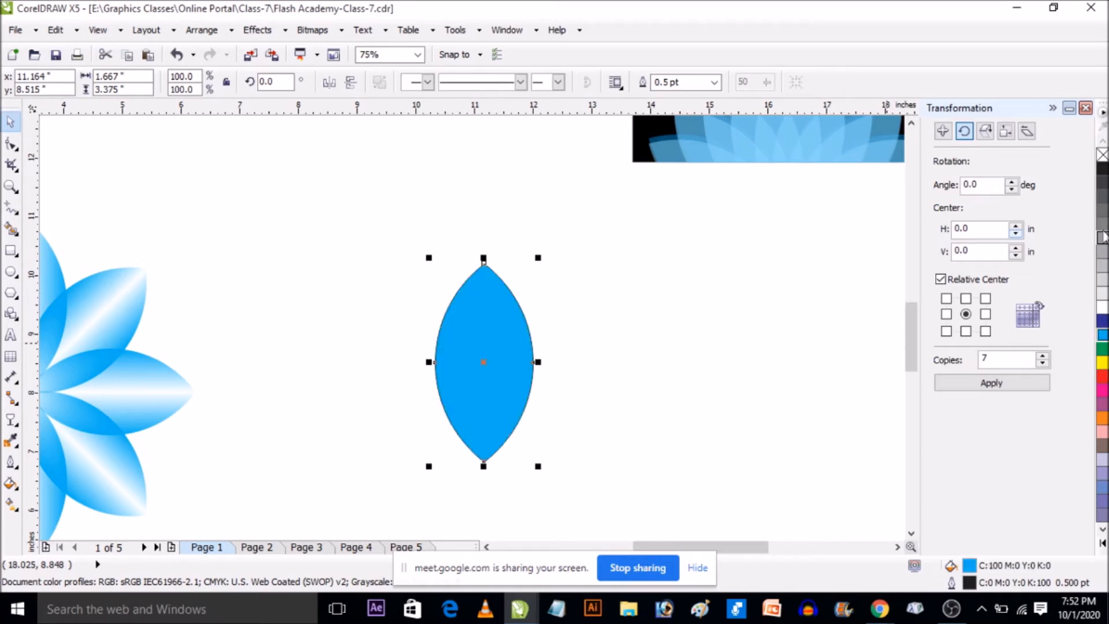
right_click(1102, 155)
Apply a linear transparency to the cyan petal, fading from its left edge out to its vertical centre line
click(11, 420)
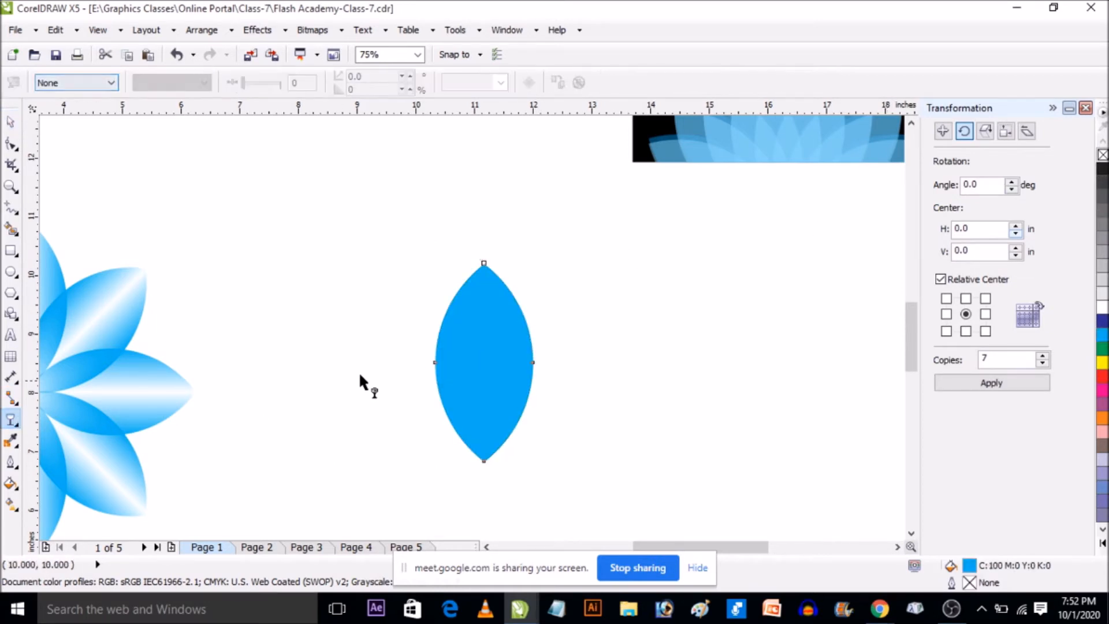
drag(436, 363, 484, 362)
key(space)
key(space)
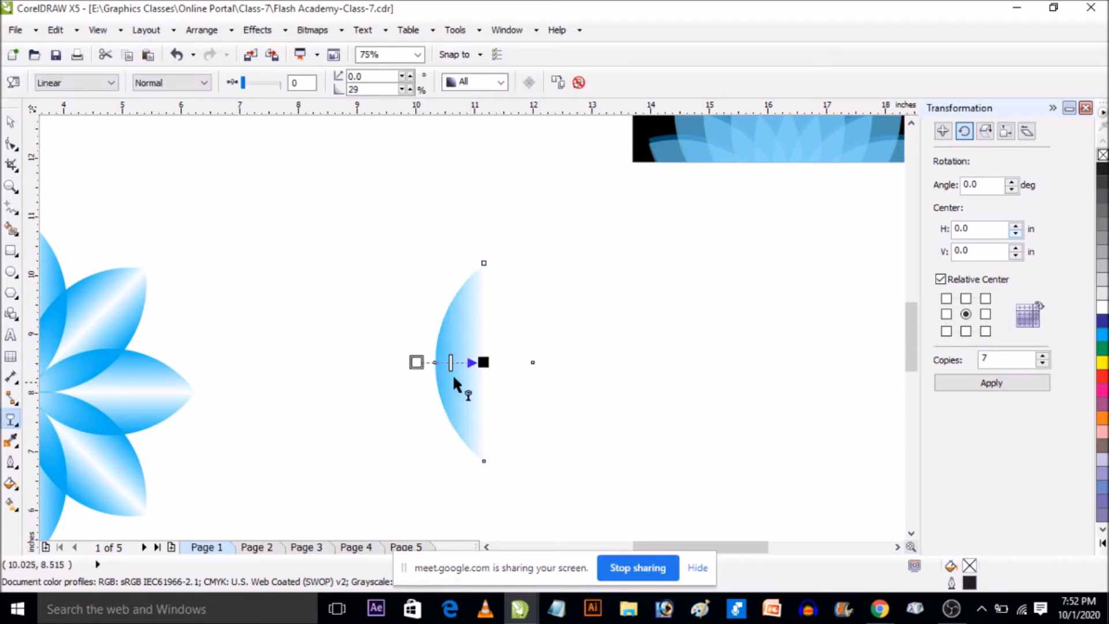
key(space)
Create a horizontally mirrored copy of the faded petal and align both halves on their vertical centres to form one petal
drag(426, 364, 521, 365)
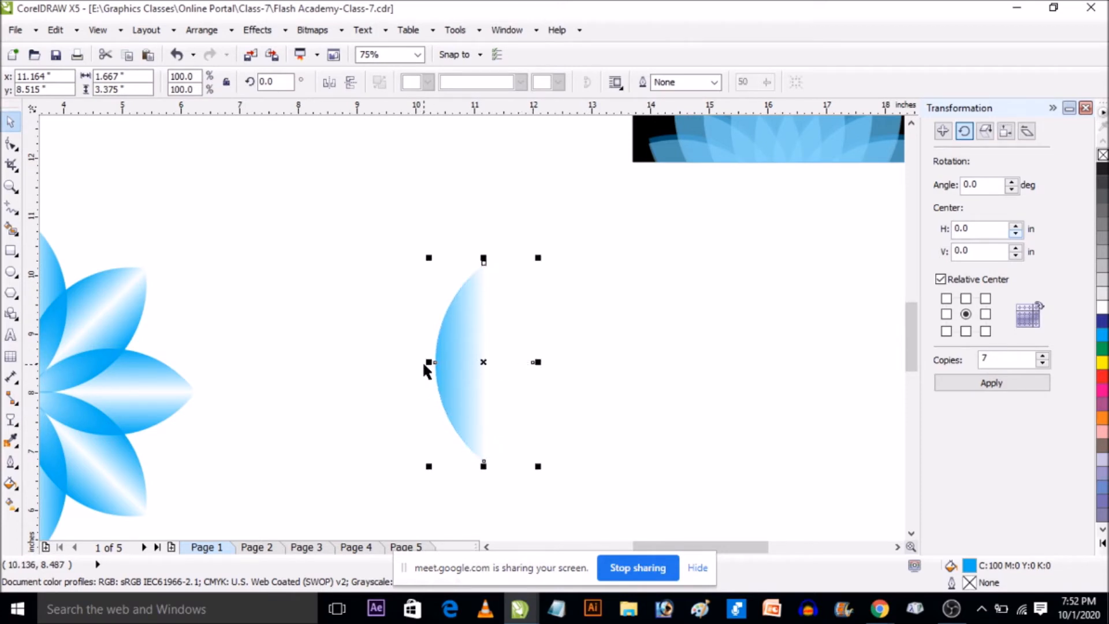
drag(426, 363, 596, 365)
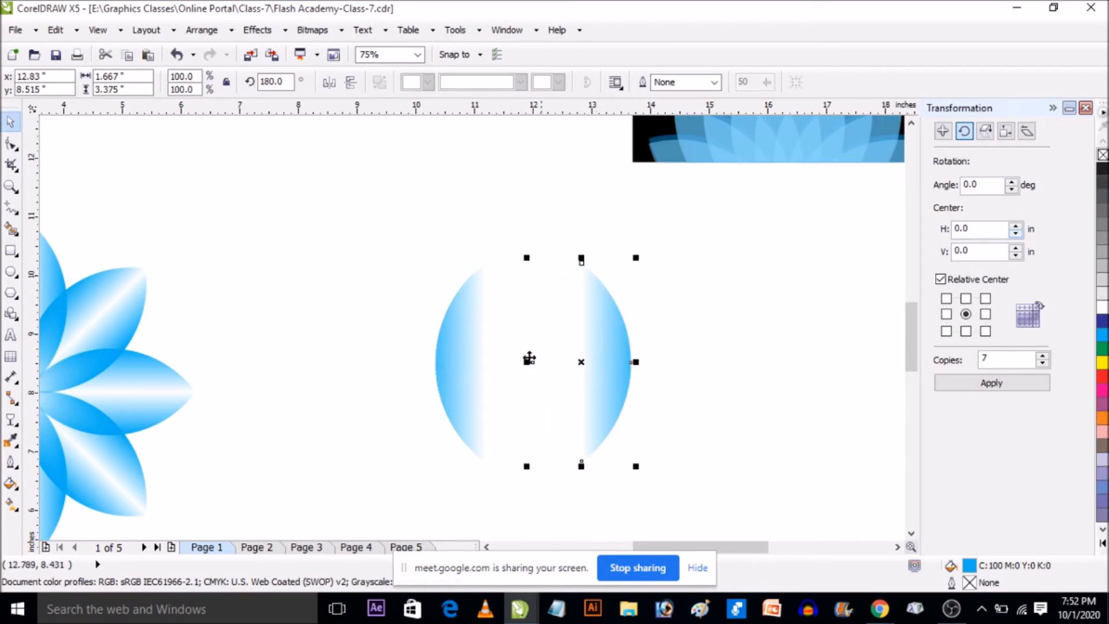
shift+click(480, 330)
key(c)
click(656, 319)
scroll(522, 299, down, 2)
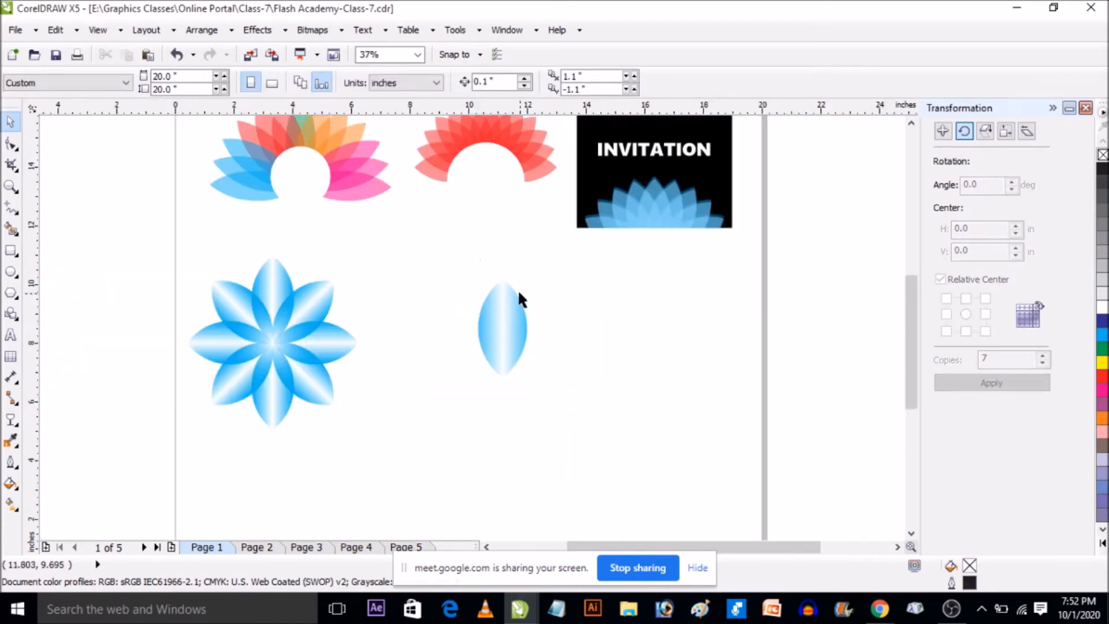
Select both petal halves, shift them slightly up and left, and recolor them red C:0 M:100 Y:100 K:0
drag(455, 258, 567, 392)
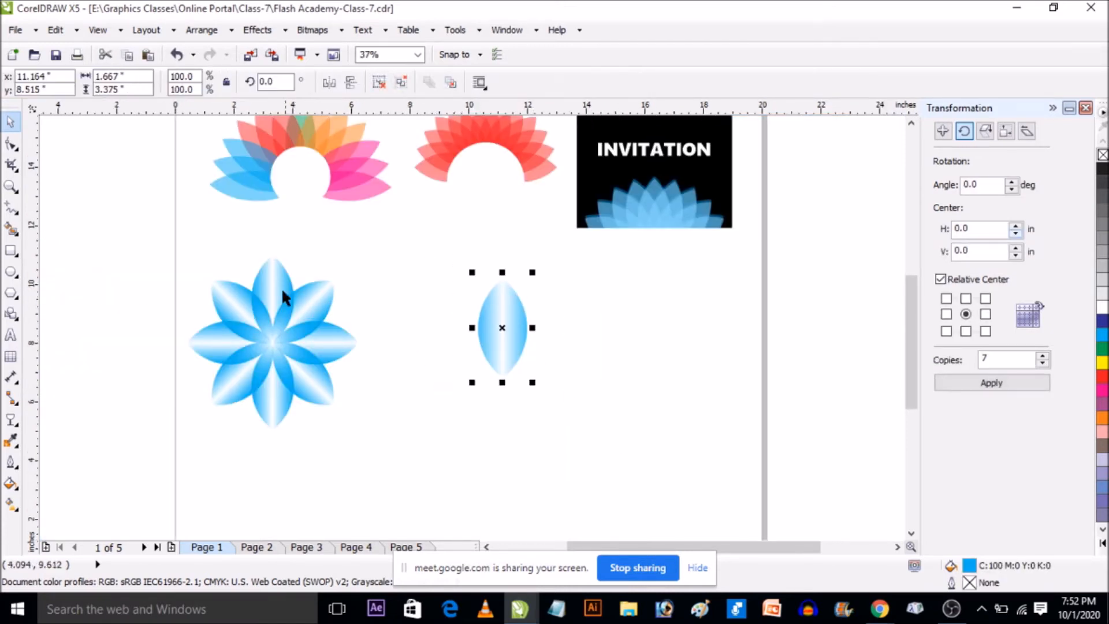
drag(515, 327, 507, 304)
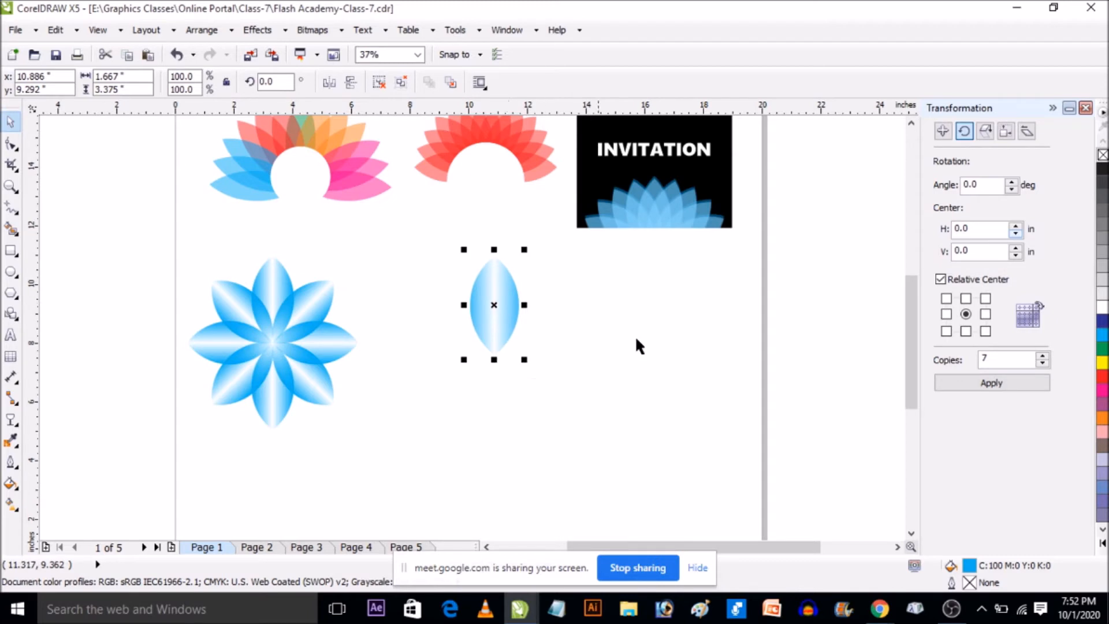
click(1102, 376)
scroll(488, 335, up, 2)
scroll(489, 335, down, 2)
Set the red petal's rotation center at its lower tip and repeat copies rotated 30° to complete a twelve-petal flower
click(492, 298)
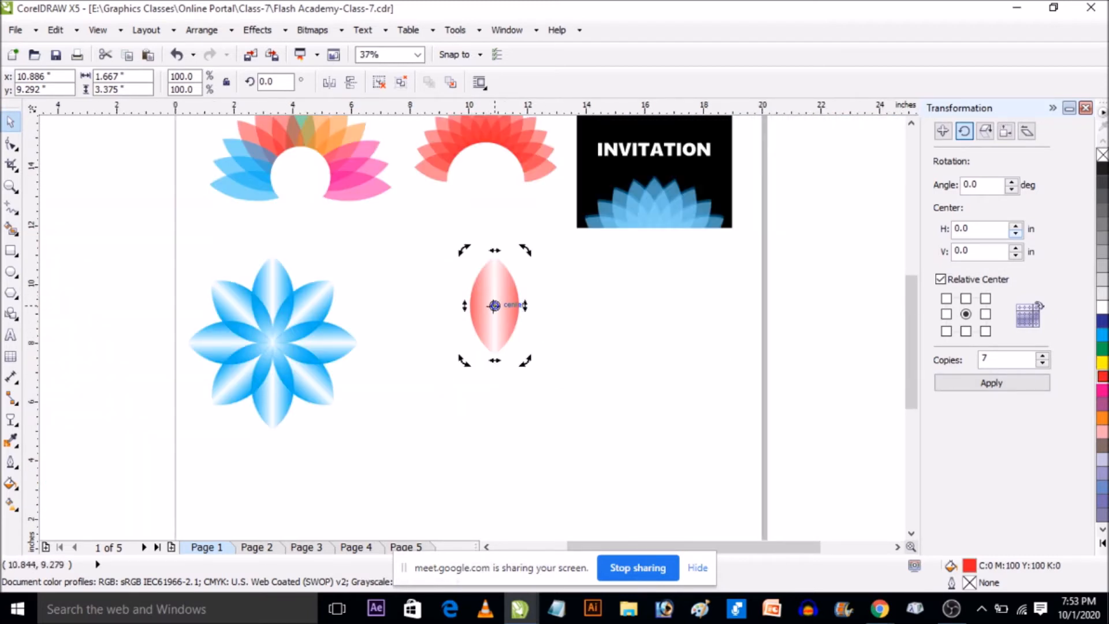
drag(494, 338, 494, 338)
drag(527, 250, 577, 290)
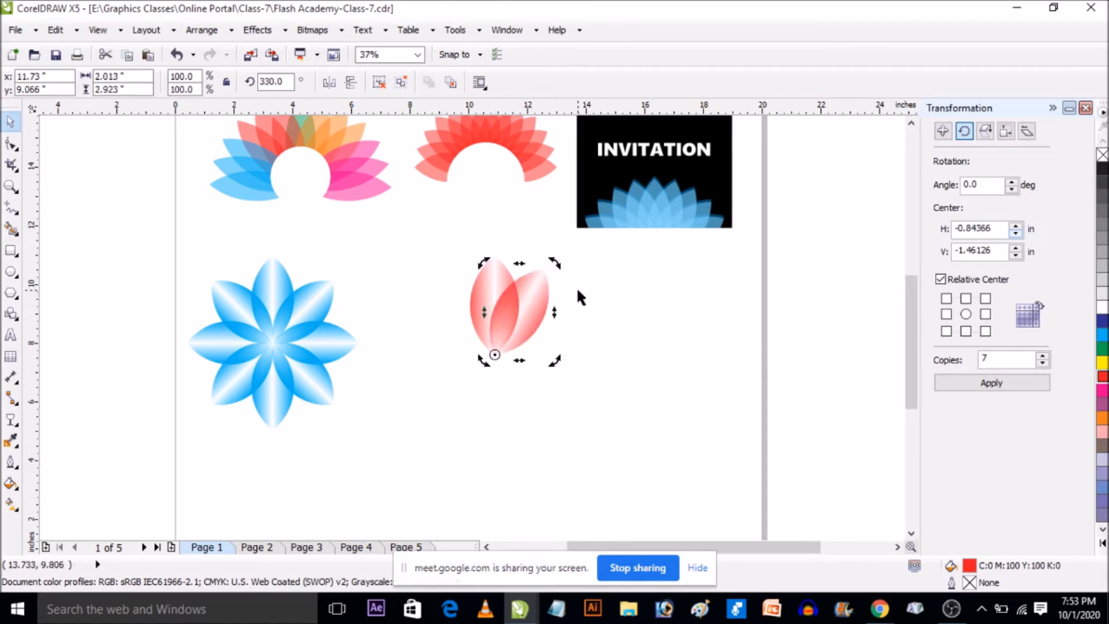
key(ctrl+r)
key(ctrl+r)
key(ctrl+r)
key(ctrl+r)
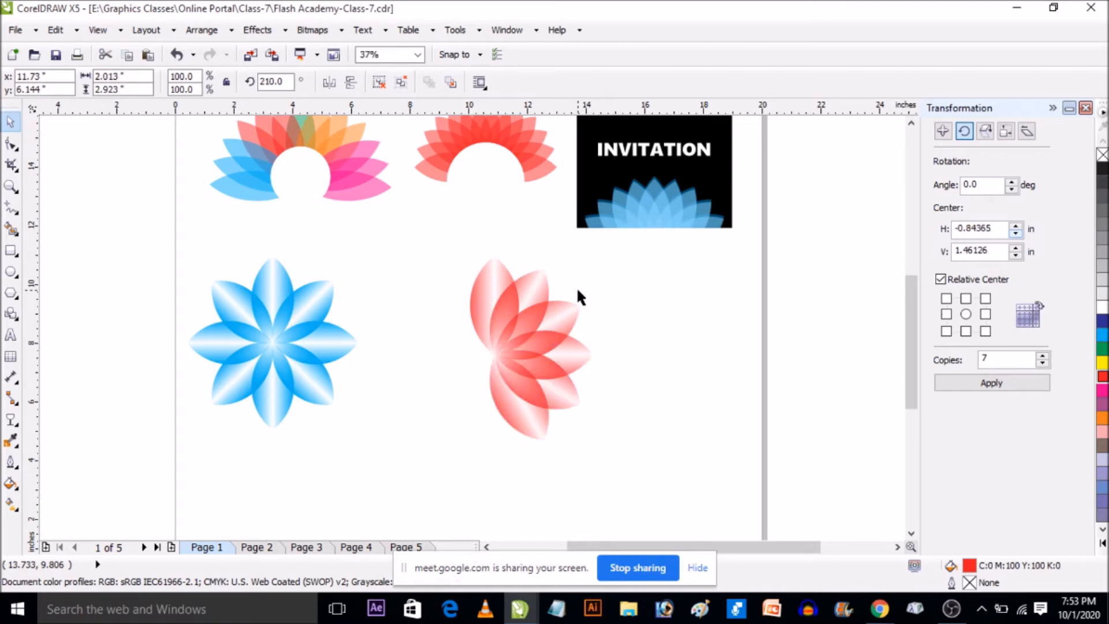
key(ctrl+r)
key(ctrl+r)
key(ctrl+r)
key(ctrl+r)
key(ctrl+r)
key(ctrl+r)
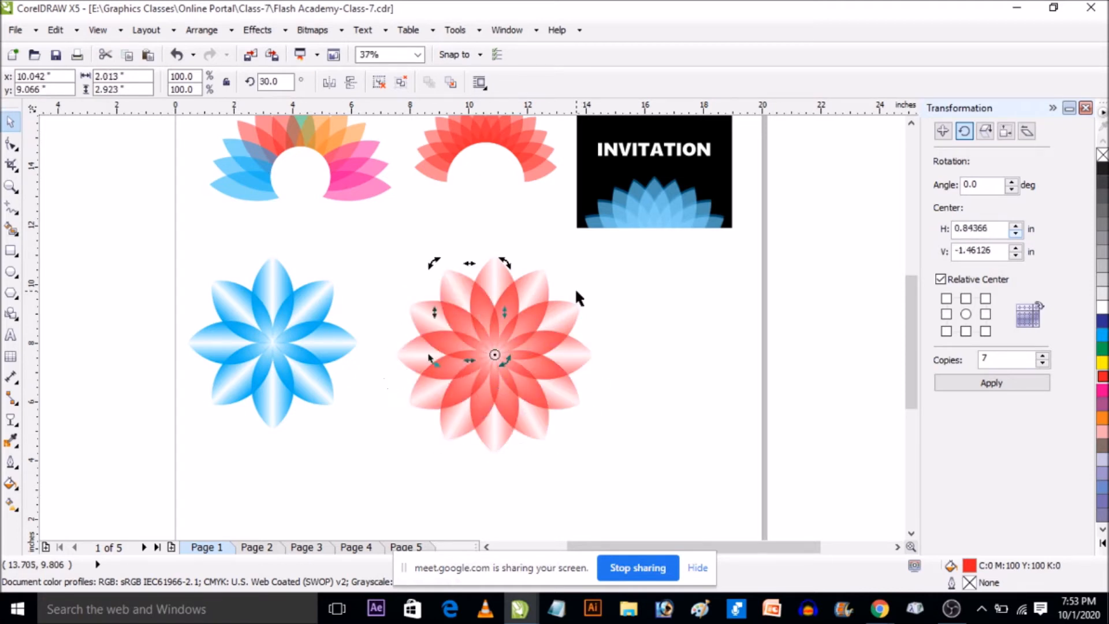
Scale the whole red flower down to about 5.9 inches and position it level with the blue flower
click(618, 336)
drag(624, 477, 369, 239)
drag(598, 458, 572, 434)
mouse_move(515, 344)
mouse_down()
mouse_move(507, 330)
mouse_move(508, 345)
mouse_up()
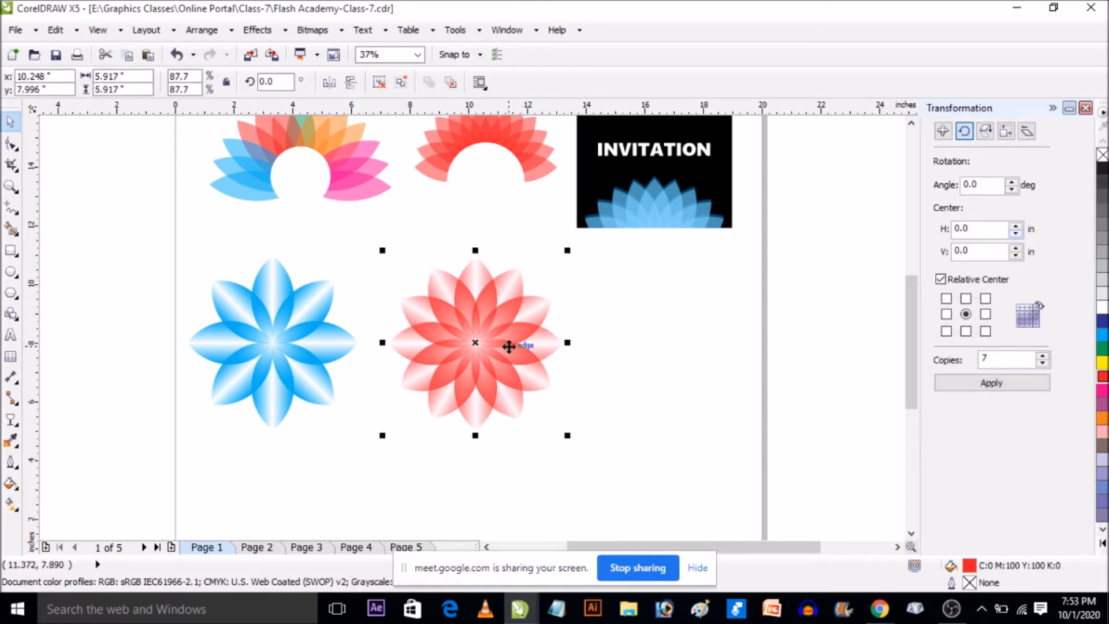
key(Escape)
scroll(434, 300, down, 1)
scroll(545, 306, up, 1)
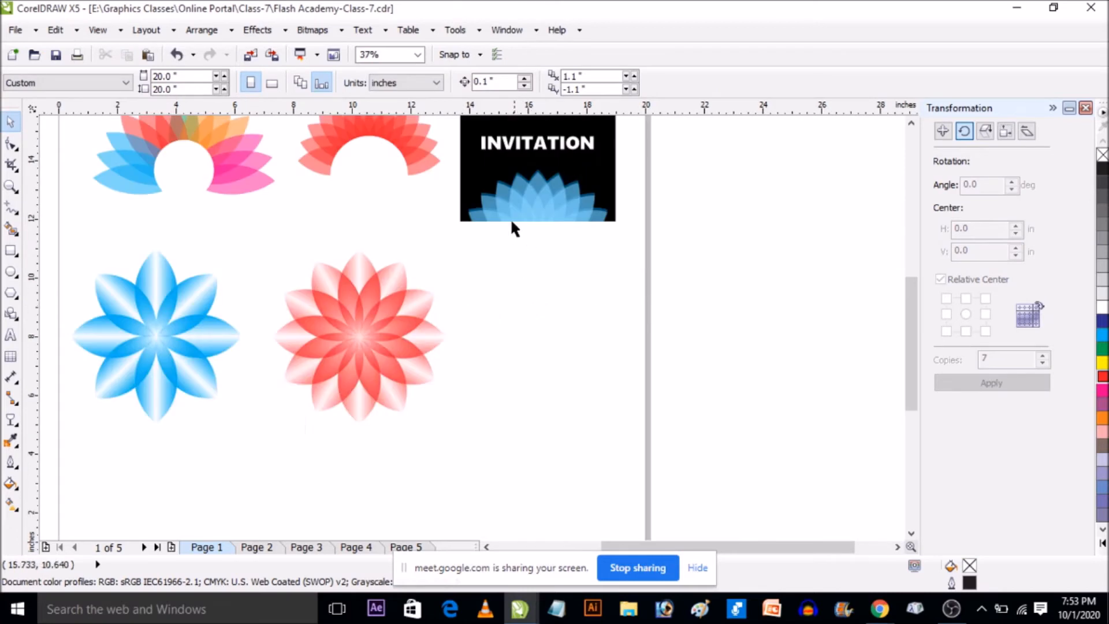
Draw a square about 5.67 inches wide below and to the right of the red flower, near the page's lower right corner
click(11, 250)
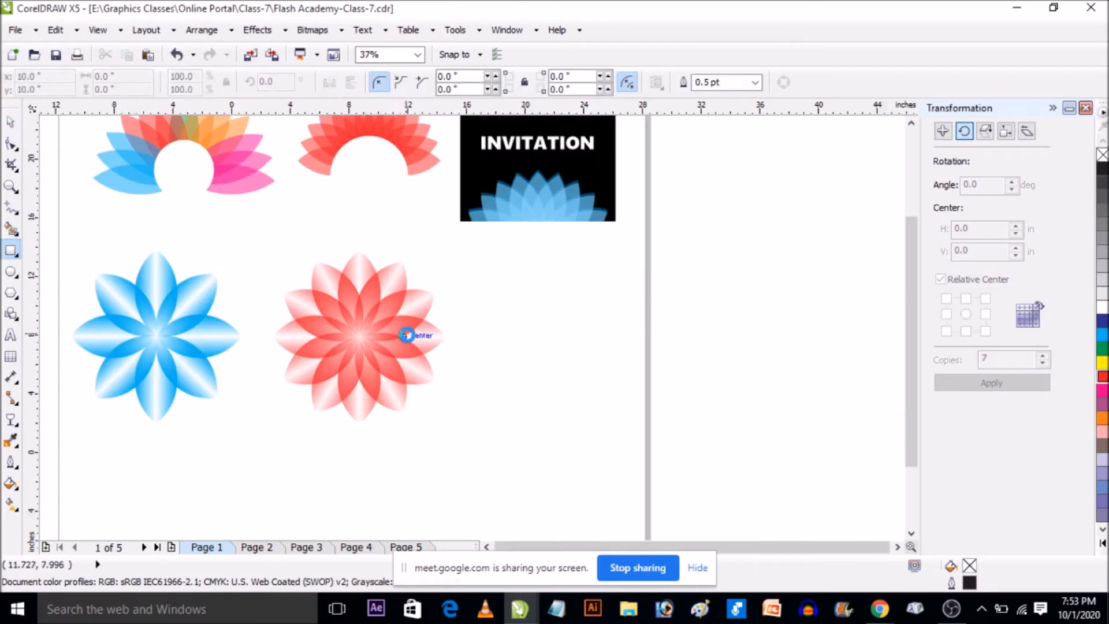
scroll(416, 330, down, 1)
scroll(416, 327, up, 1)
drag(440, 322, 607, 460)
key(space)
drag(566, 403, 582, 384)
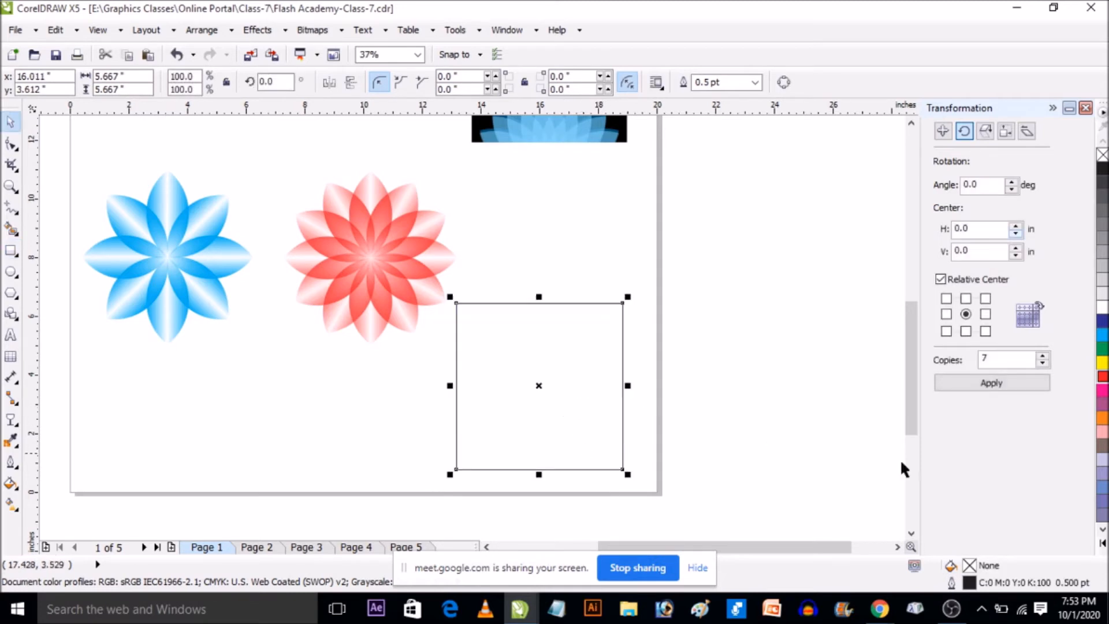
Fill the square with C:100 M:100 Y:100 K:100 black and enlarge it to about 6.39 inches
click(1103, 543)
click(1098, 153)
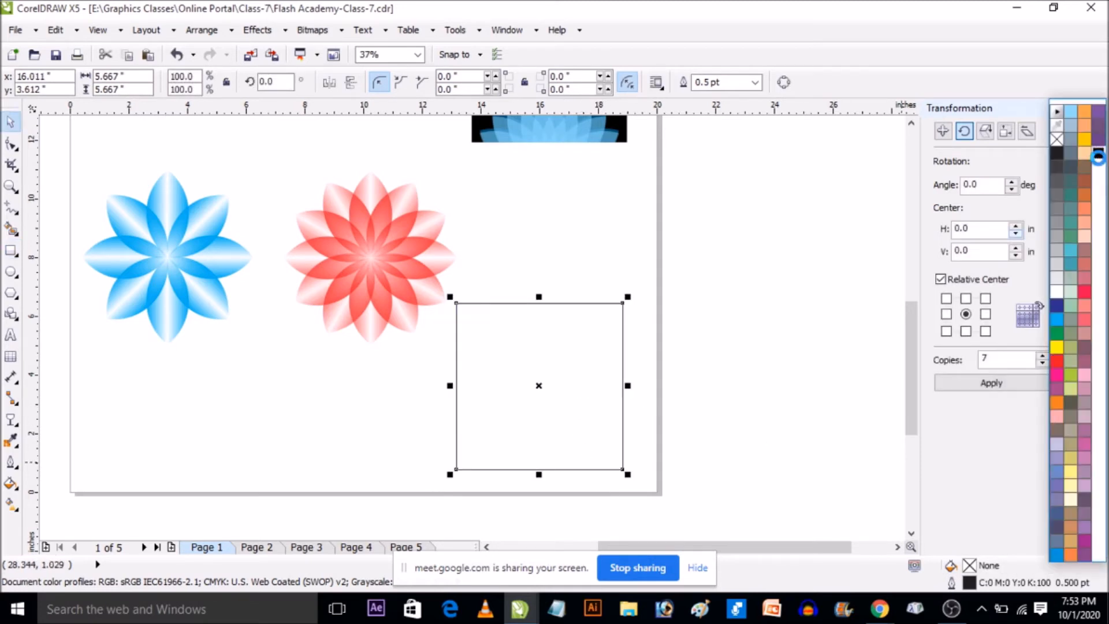
drag(629, 297, 647, 267)
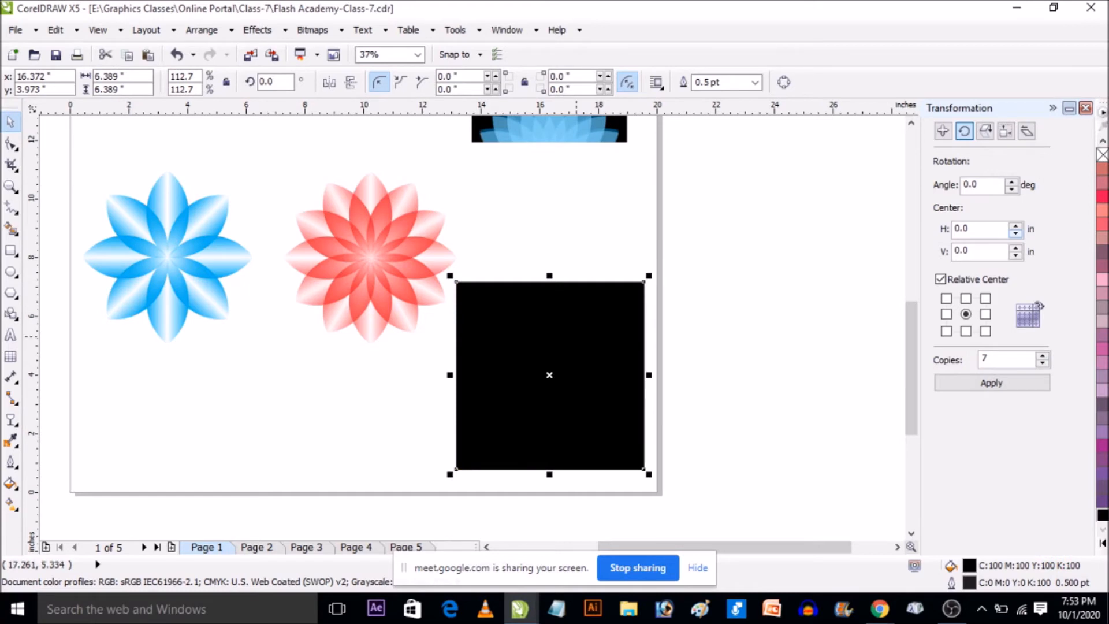
Place a copy of the red flower below the original and PowerClip it inside the black square
click(369, 229)
drag(364, 211, 362, 234)
drag(358, 375, 357, 376)
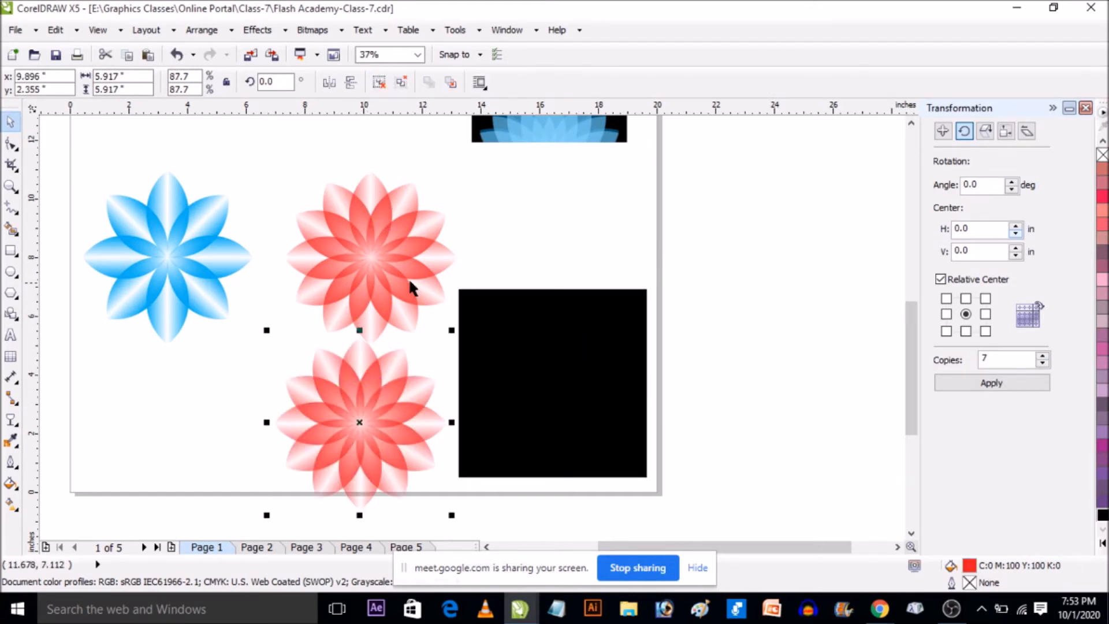
click(252, 34)
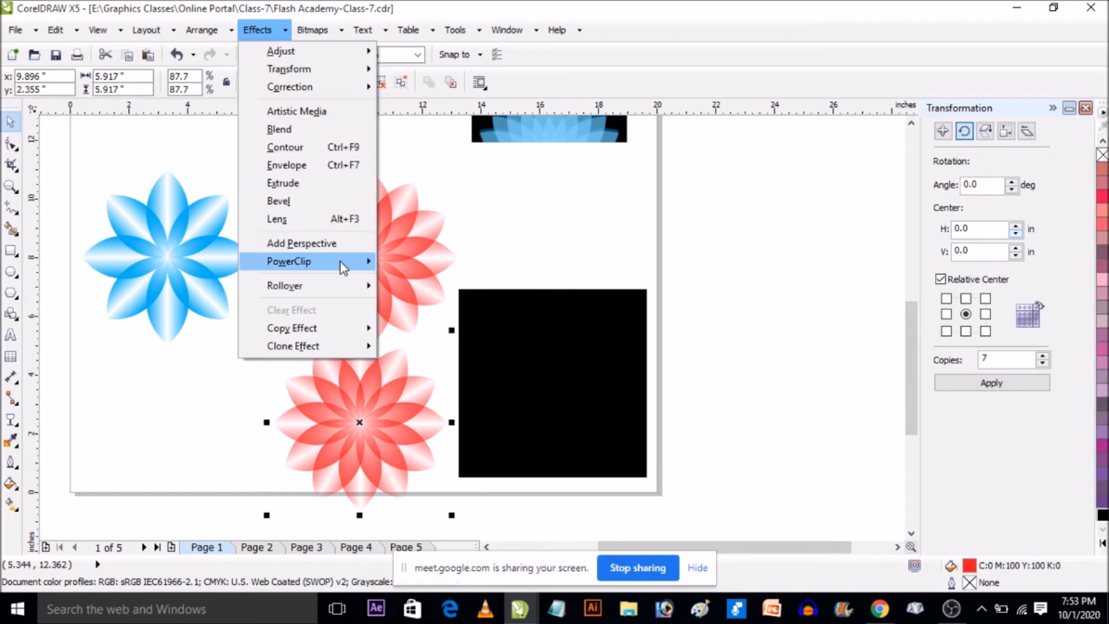
click(427, 261)
click(518, 352)
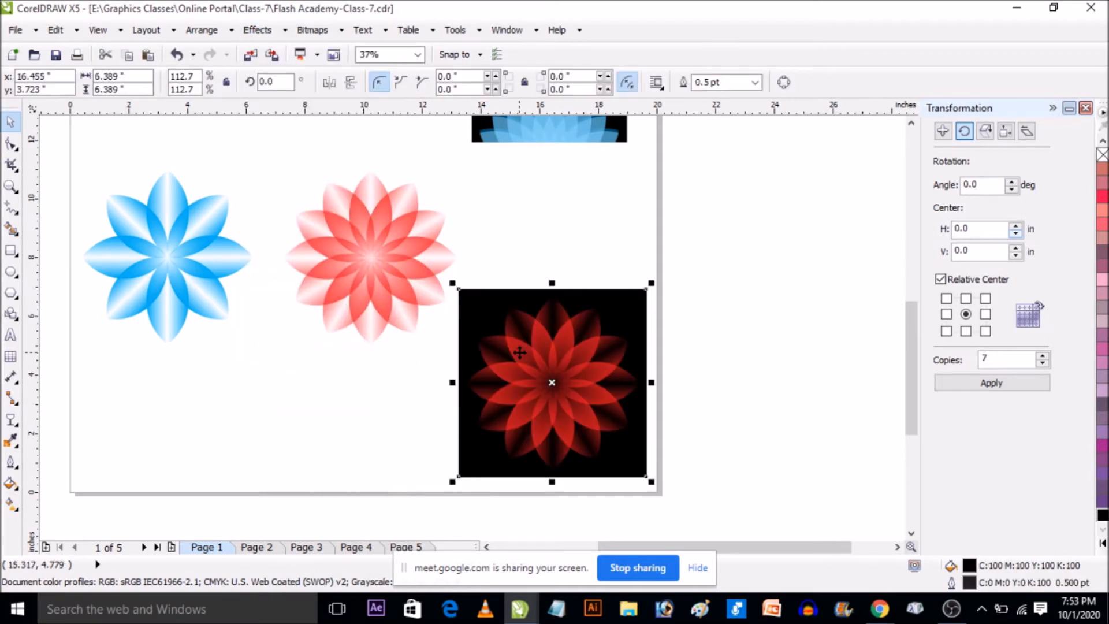
Edit the PowerClip contents, add a copy of the red flower rotated to 345°, and finish editing
scroll(520, 338, down, 1)
scroll(549, 376, up, 2)
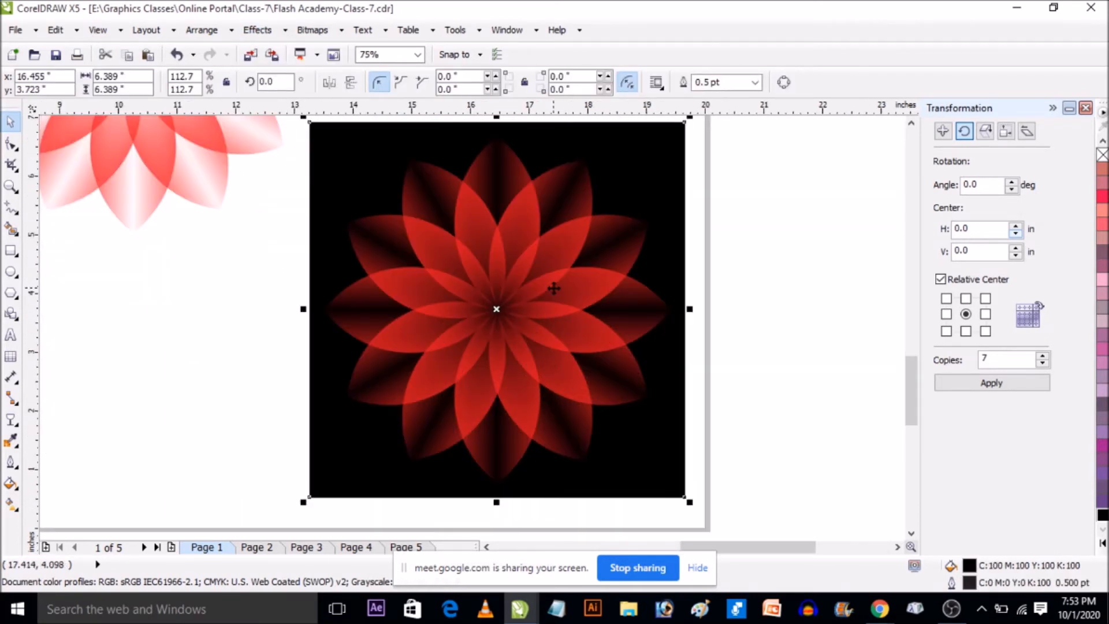
ctrl+click(553, 288)
click(553, 288)
click(576, 282)
drag(676, 134, 692, 172)
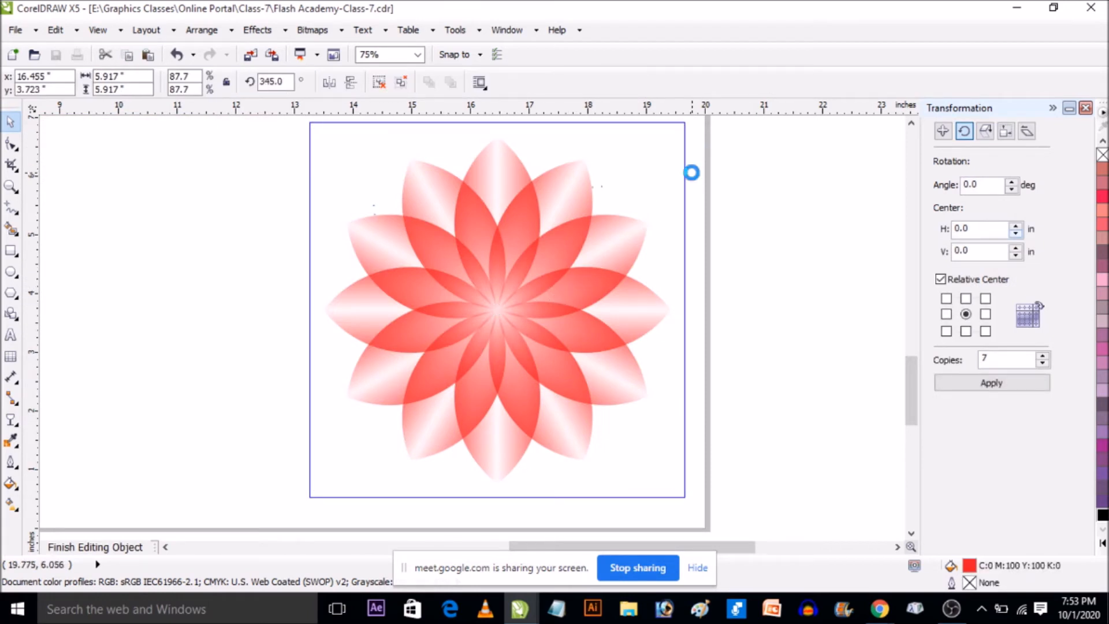
ctrl+click(741, 299)
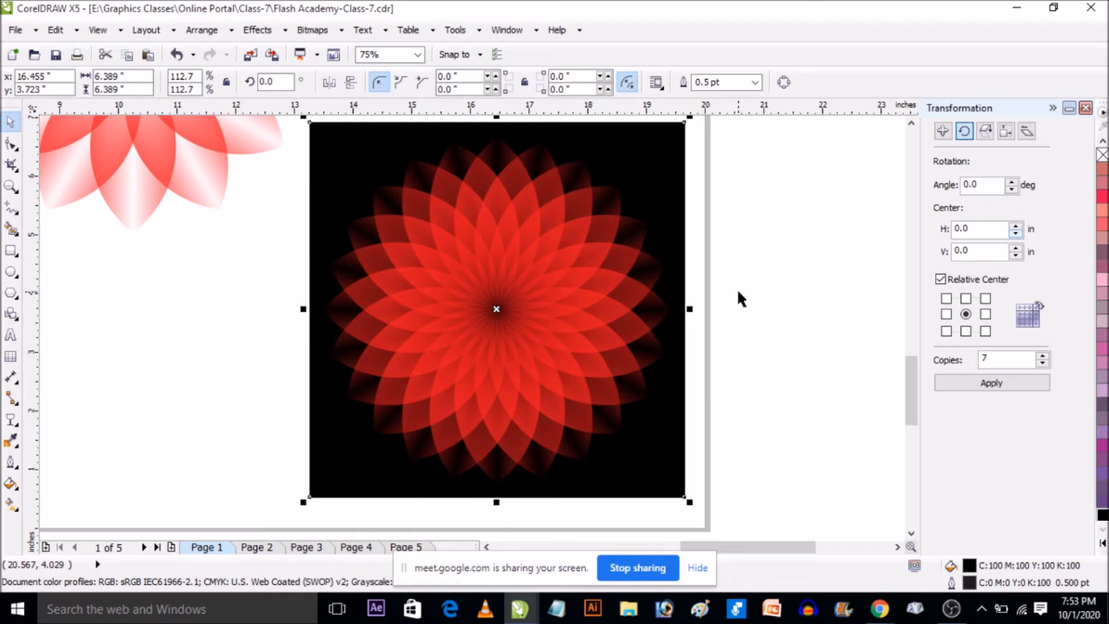
click(715, 303)
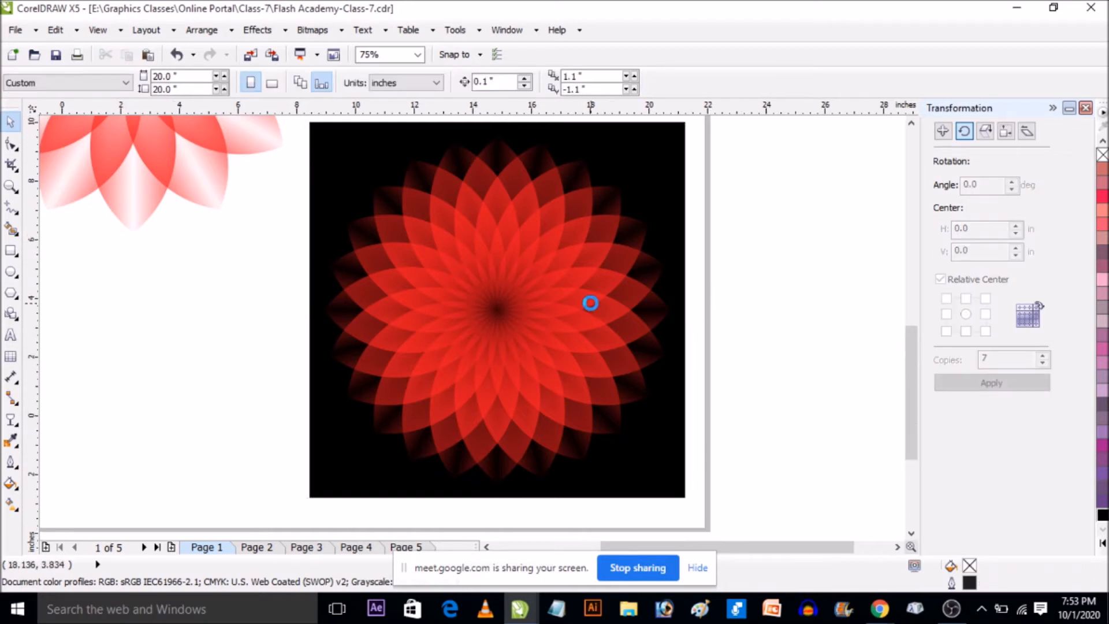
Draw a circle about 3.65 inches in diameter overlapping the left edge of the black square
scroll(589, 302, down, 2)
scroll(589, 299, up, 2)
scroll(589, 299, down, 2)
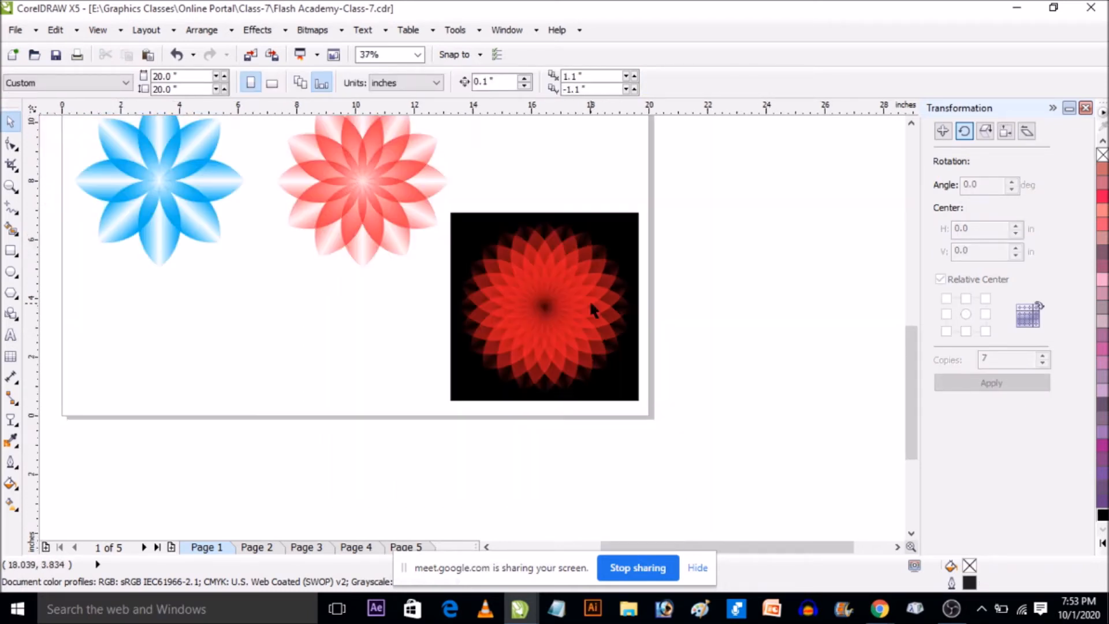
scroll(601, 300, up, 2)
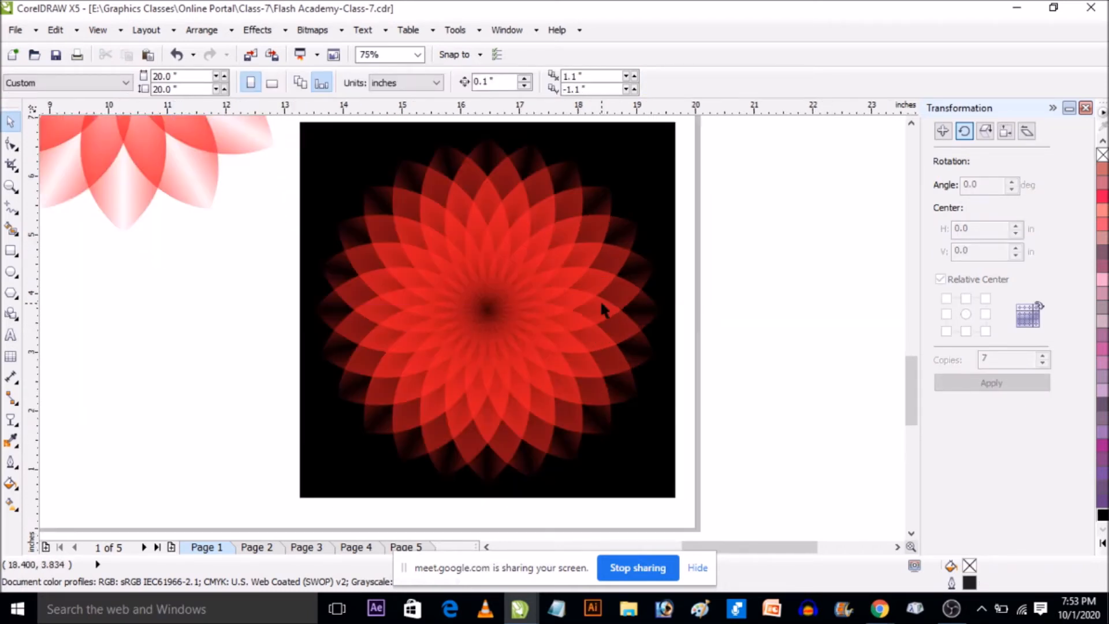
click(11, 271)
drag(136, 253, 357, 474)
key(space)
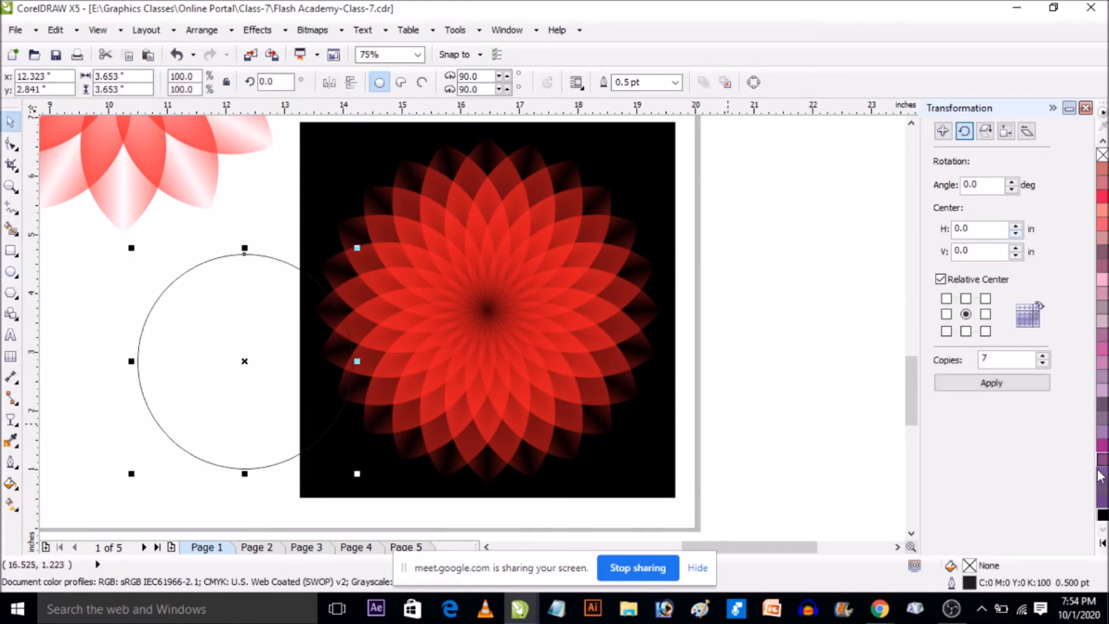
Fill the circle with C:100 M:100 Y:100 K:100 black, center it on the square's flower, and remove its outline
click(1101, 515)
drag(492, 314, 488, 310)
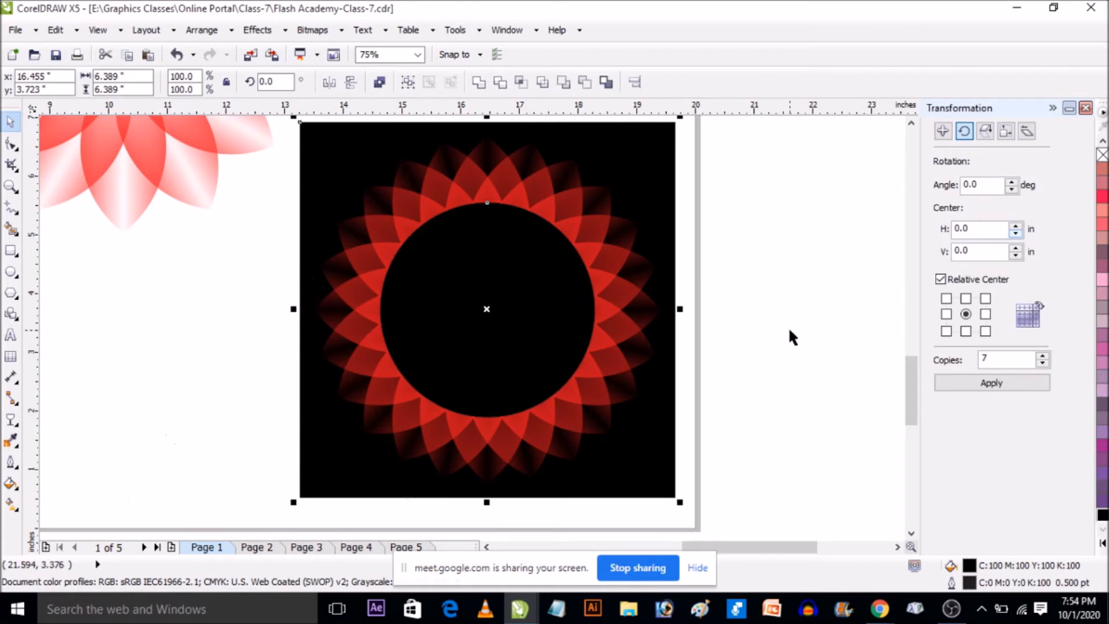
right_click(1104, 156)
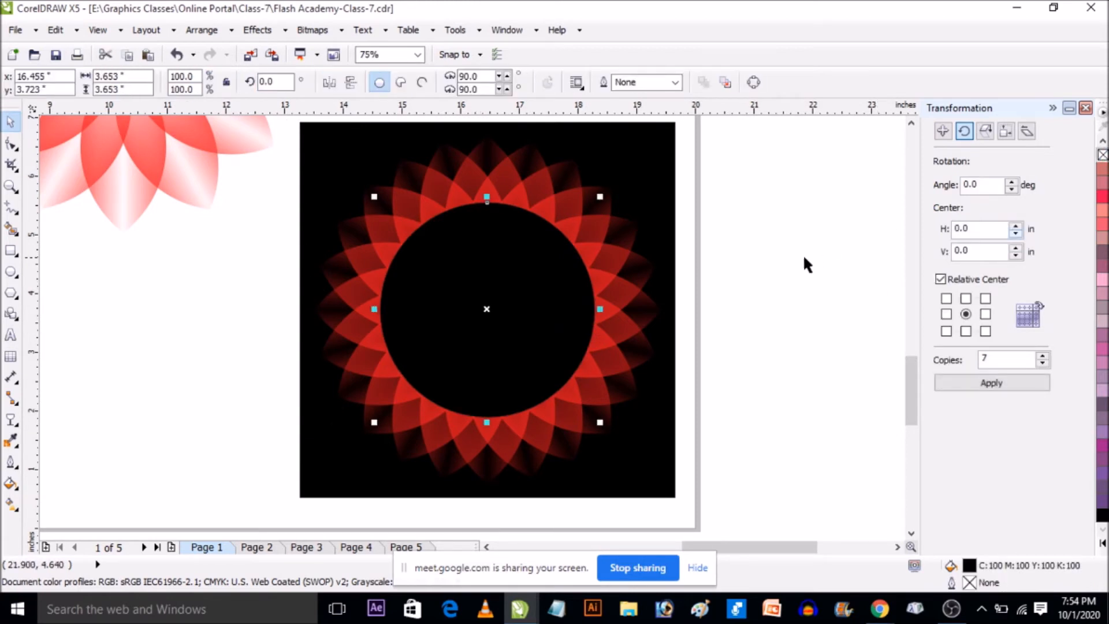
Shrink the black circle slightly around its center so more of the red petals shows
click(805, 254)
scroll(546, 269, up, 1)
click(546, 289)
drag(648, 130, 639, 145)
scroll(579, 220, down, 1)
click(254, 263)
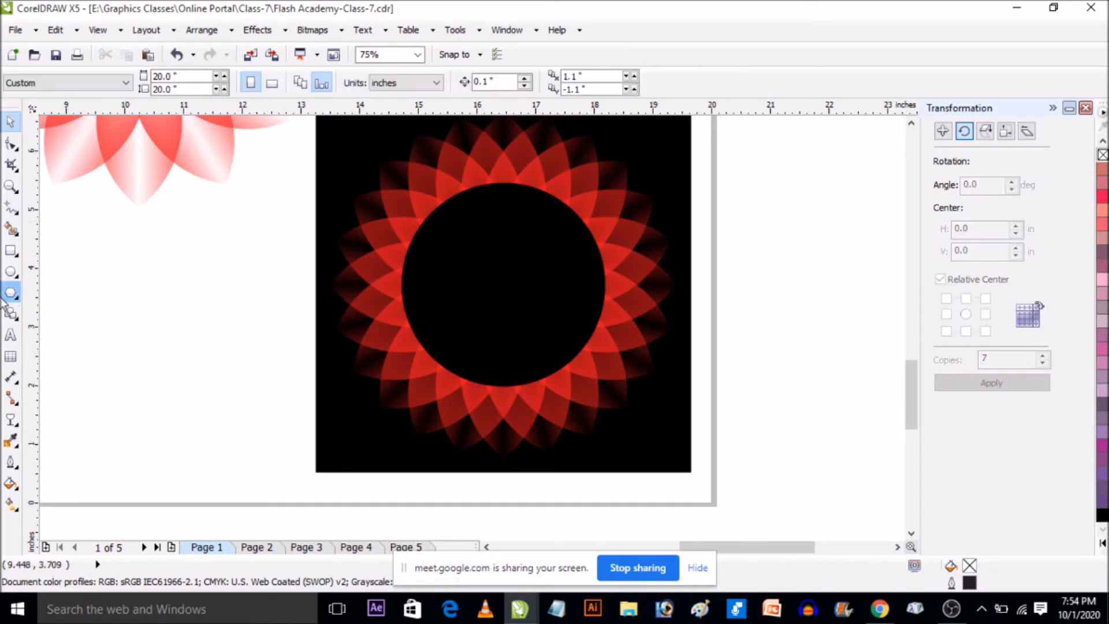
Add the artistic text "Save The Date" in the empty area beside the black square
click(11, 334)
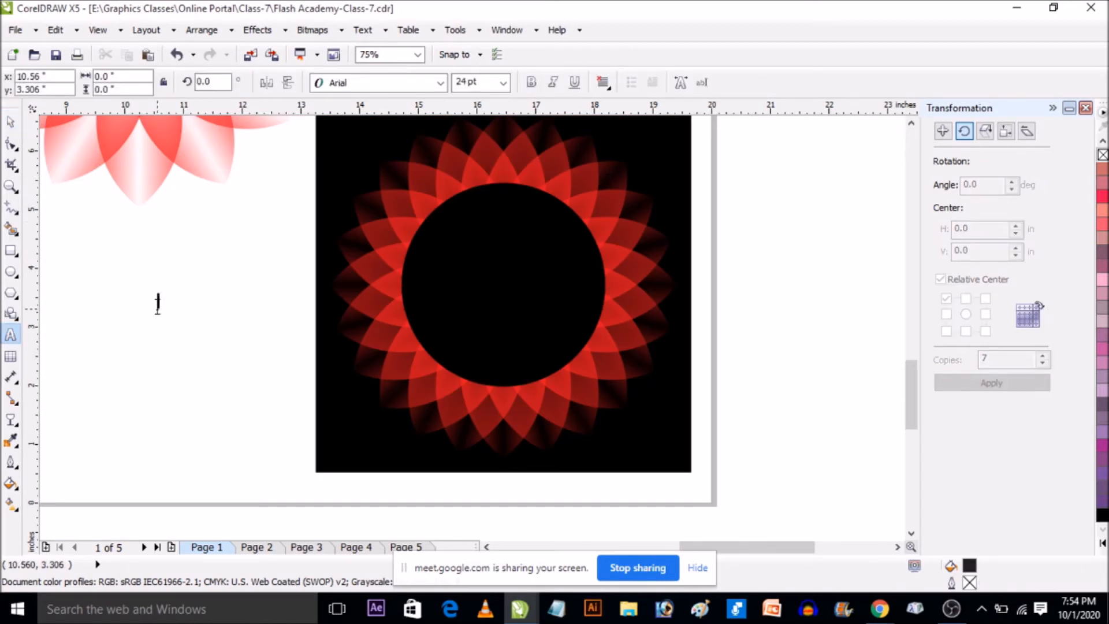
text(ave)
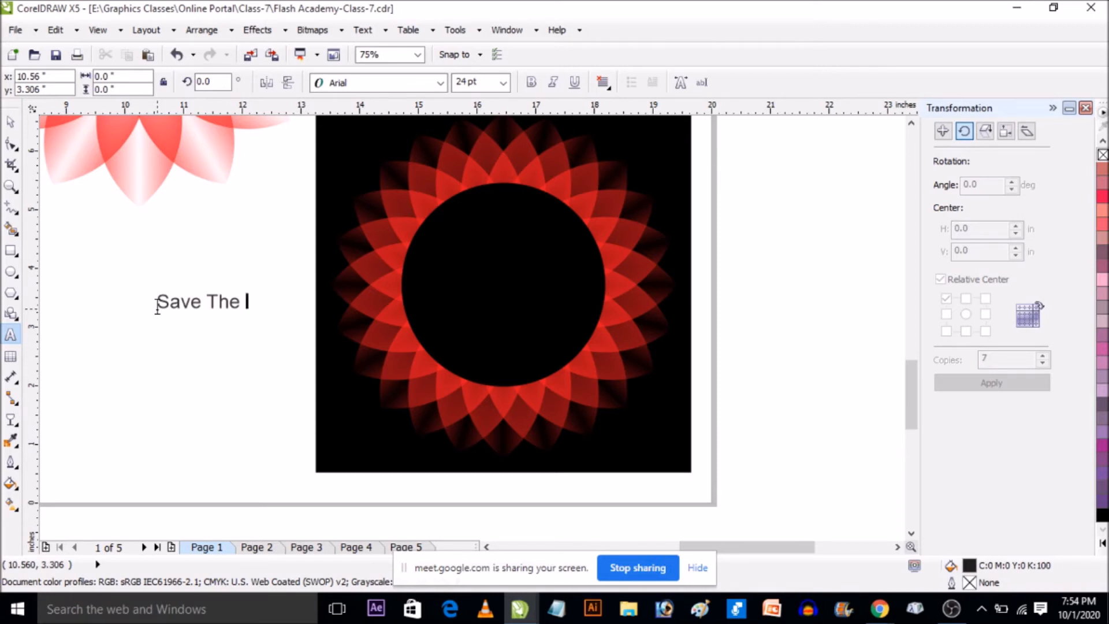
text(The Date)
key(ctrl+space)
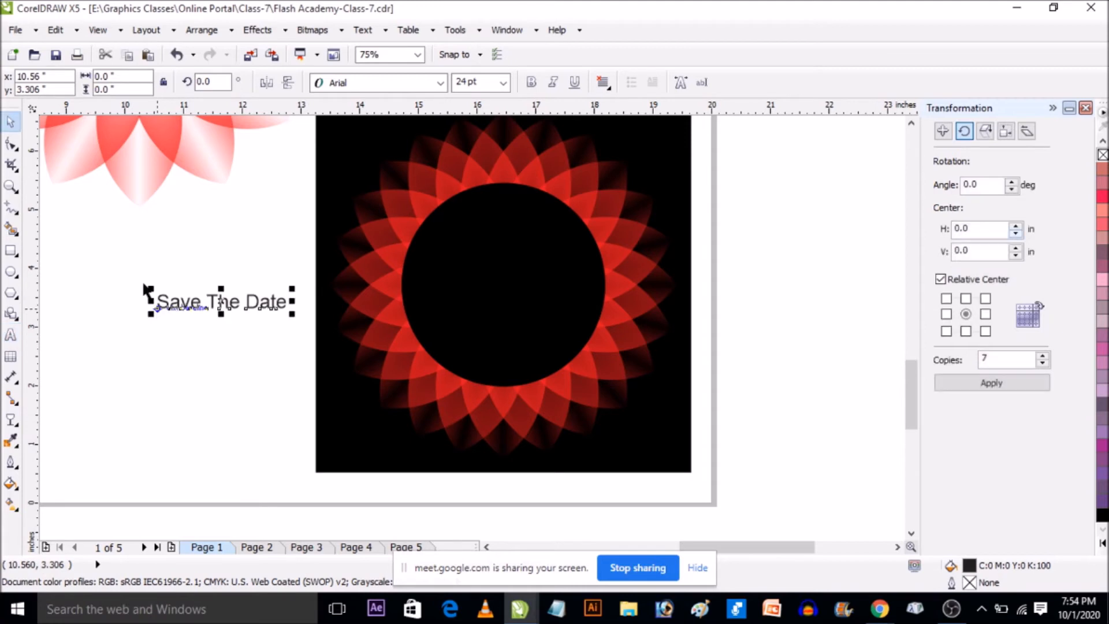
Set the "Save The Date" text in the Segoe UI Black font and fill it white
click(414, 83)
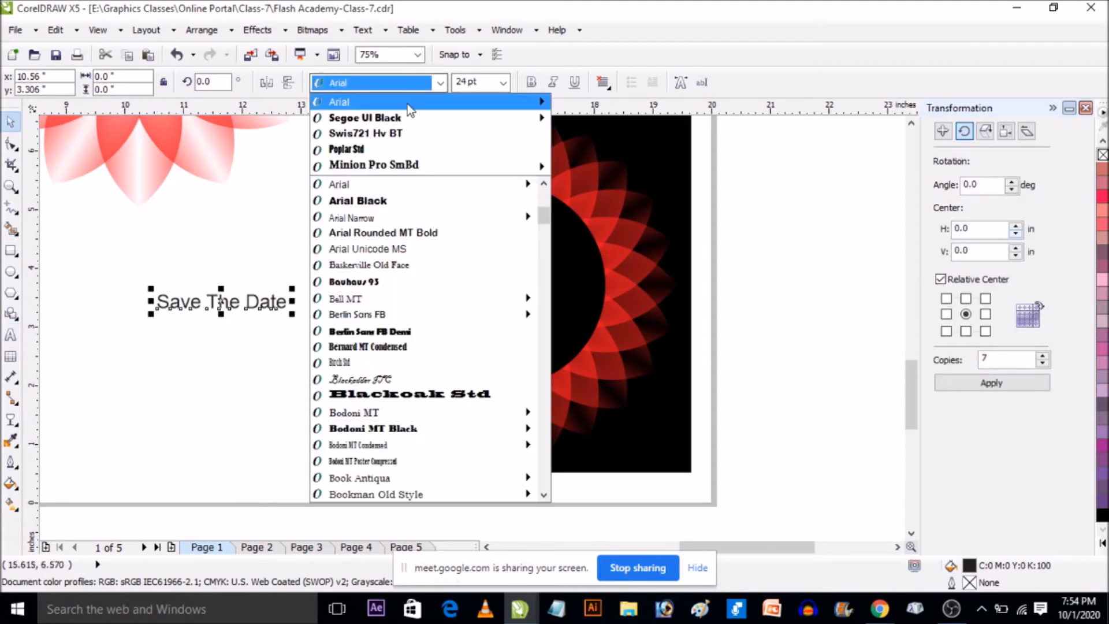
click(376, 118)
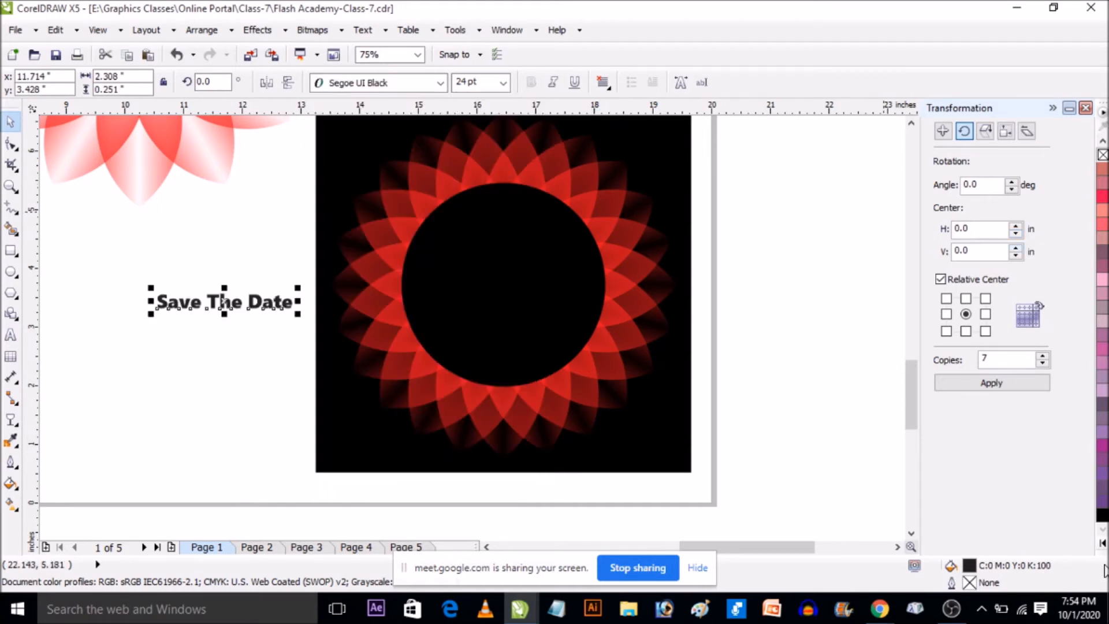
click(1102, 543)
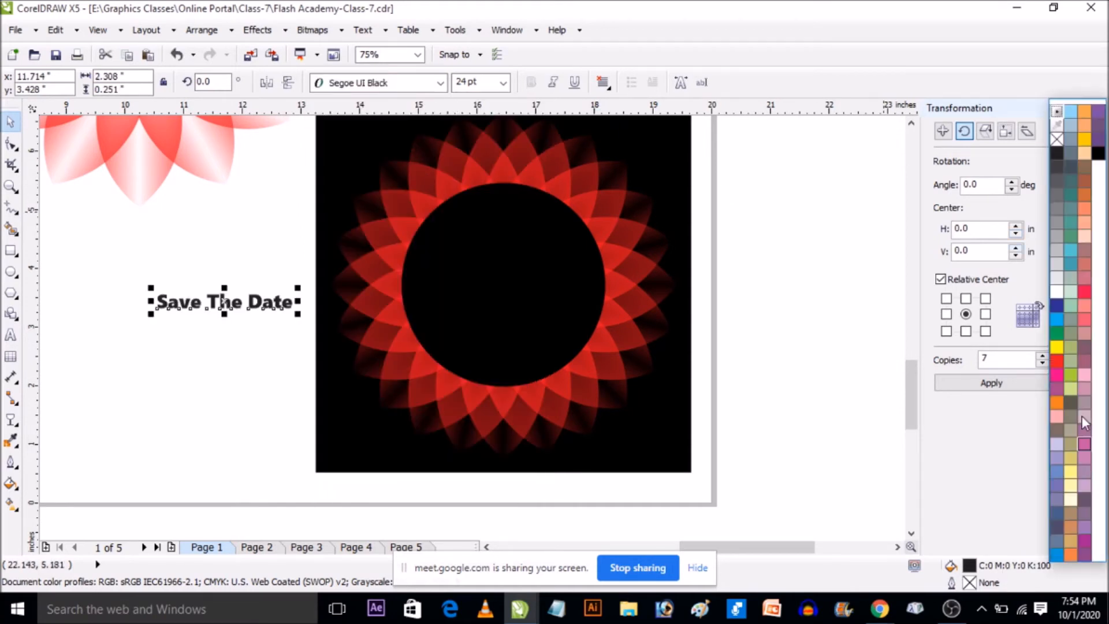
click(1056, 293)
Center the "Save The Date" text horizontally and vertically on the black circle
shift+click(521, 337)
key(c)
key(e)
click(767, 336)
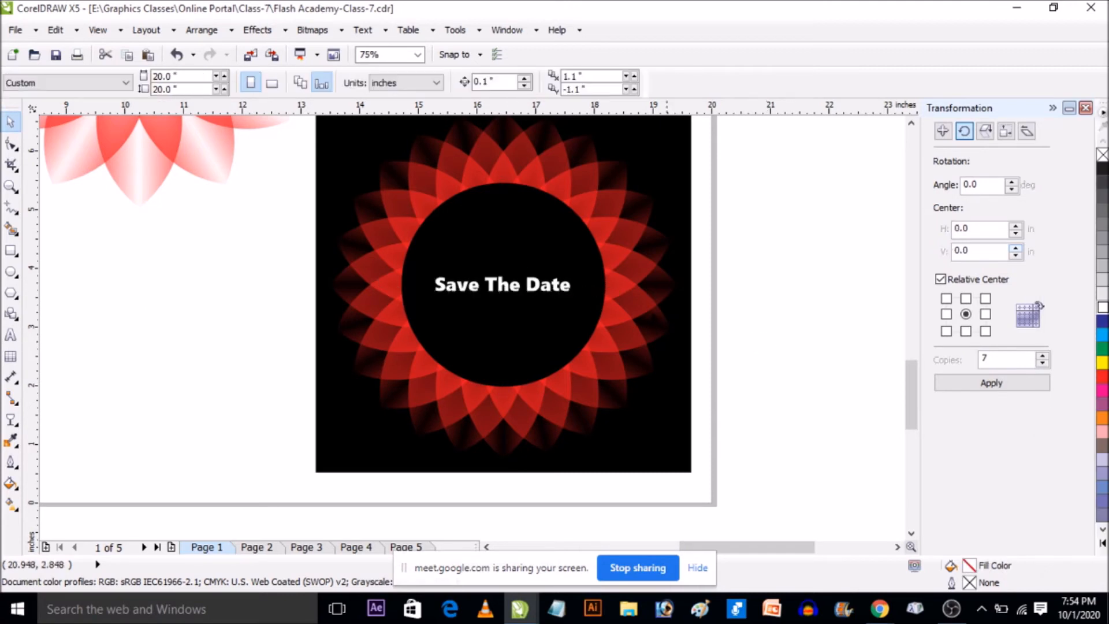
Place "Save The Date" in the circle's upper part, with a duplicate below it whose text reads 11/12/2020
scroll(540, 285, up, 1)
drag(521, 293, 497, 274)
right_click(497, 275)
click(9, 335)
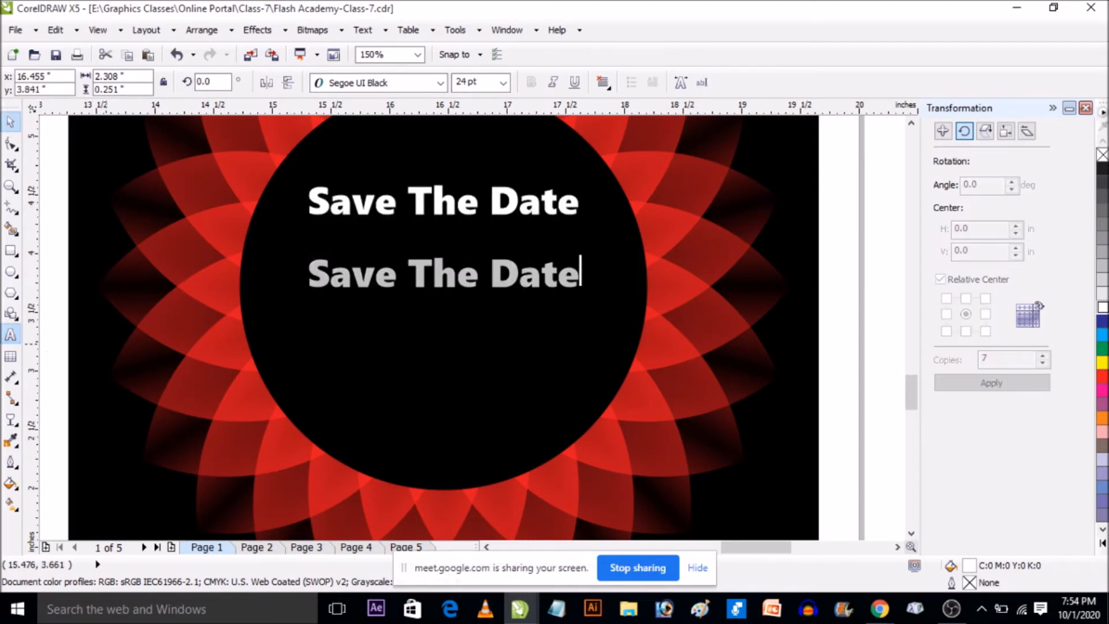
key(ctrl+a)
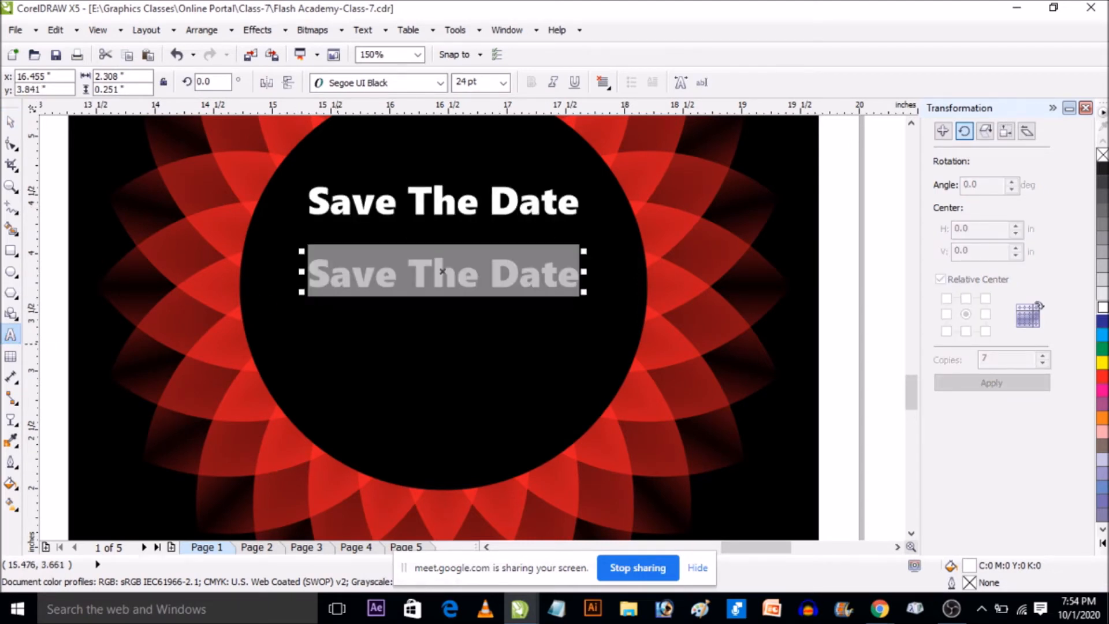
text(11/12/2020)
key(Escape)
key(ctrl+space)
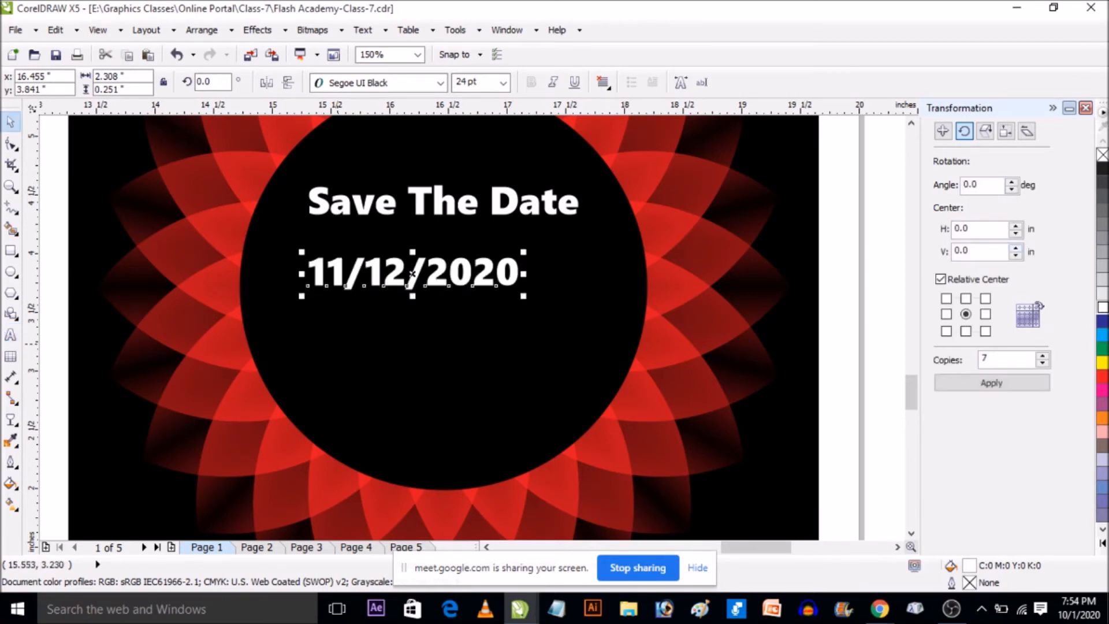
Enlarge the date text to about 2.67 inches wide and center it horizontally on the circle
drag(523, 297, 578, 307)
shift+click(543, 349)
key(c)
key(Escape)
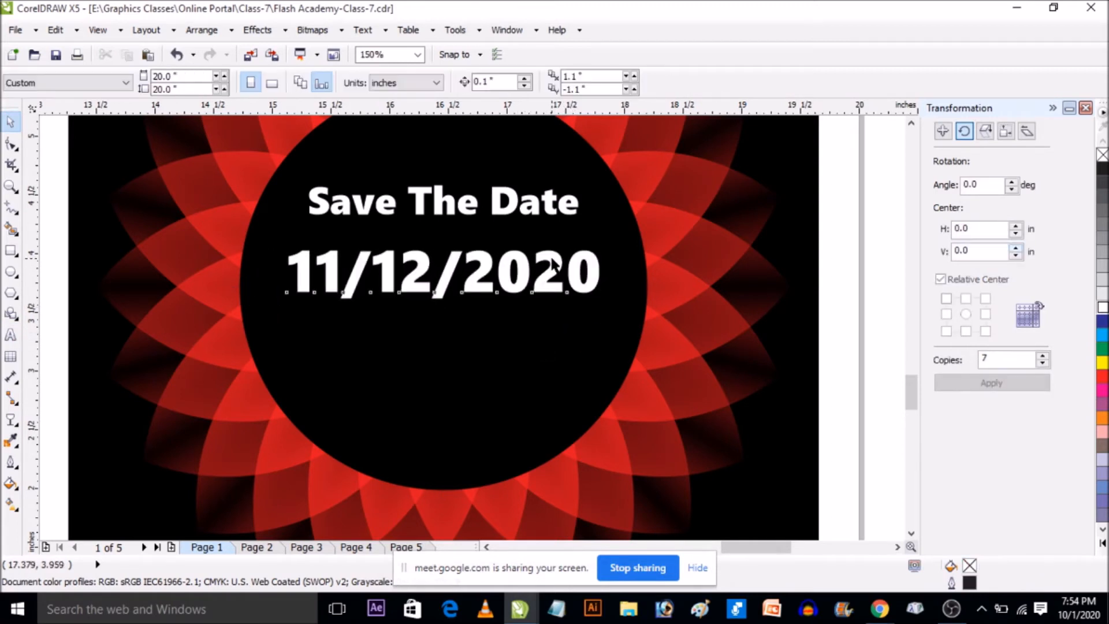
Fill the date text with a dark red sampled from a petal, C:20 M:100 Y:100 K:20
click(442, 273)
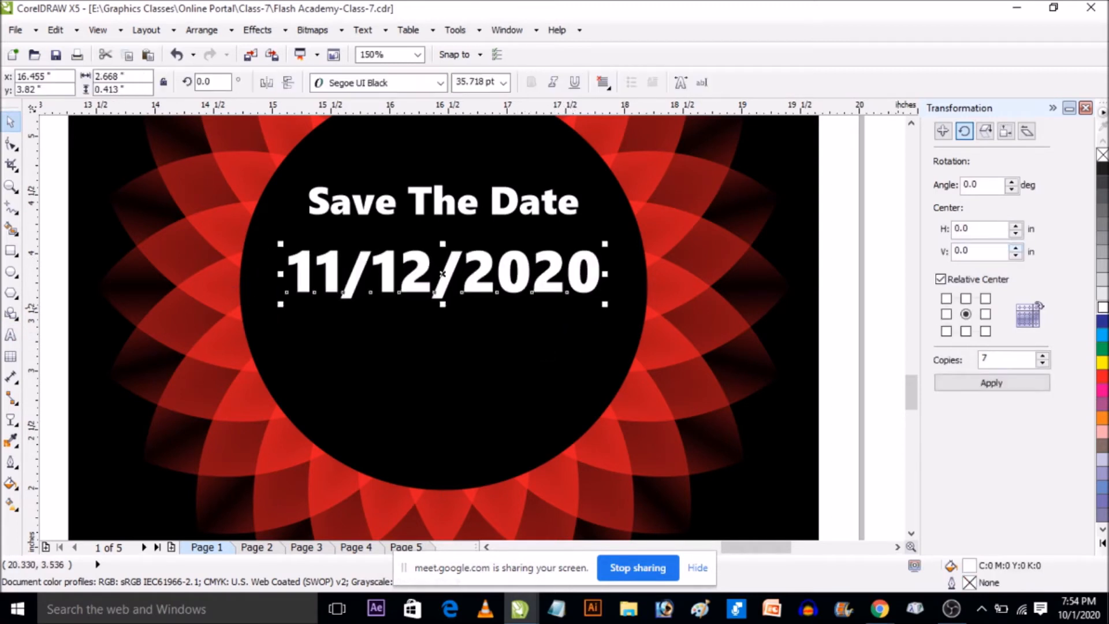
click(10, 440)
click(671, 240)
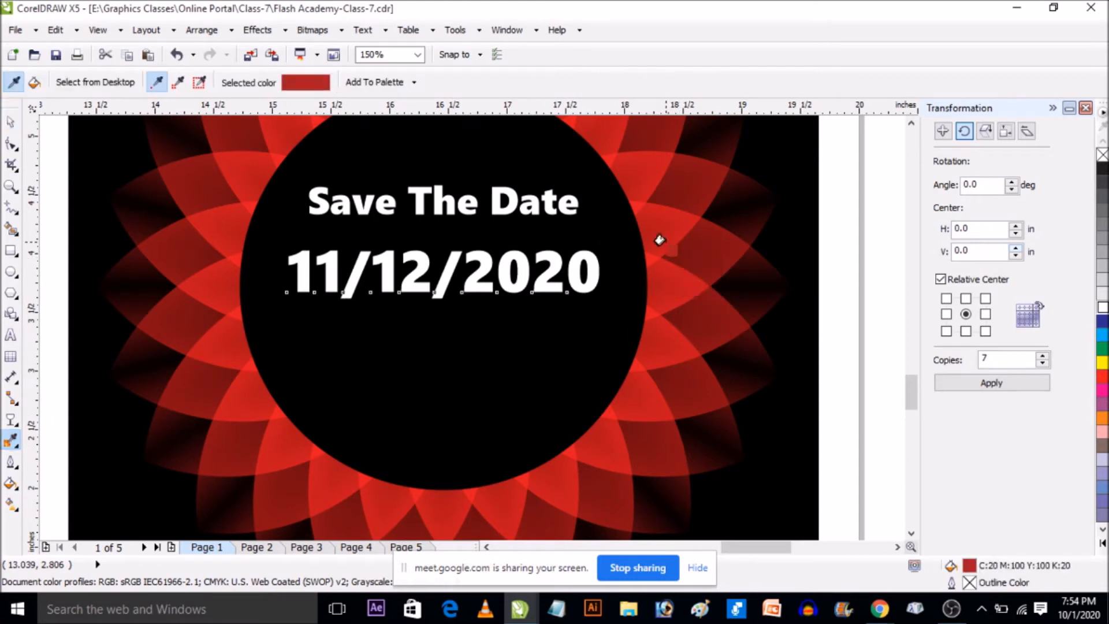
click(592, 266)
click(11, 121)
click(838, 352)
scroll(592, 326, down, 1)
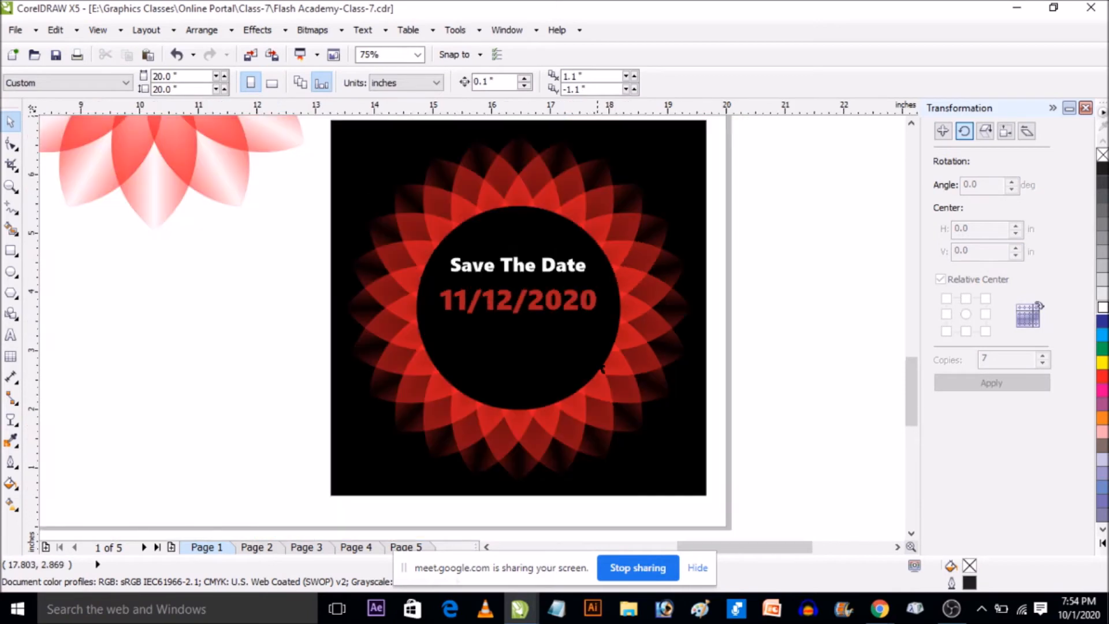
Duplicate the date below itself, change the copy to "at" and "Raipur Greens" on two lines, and center-align its text
scroll(596, 356, up, 1)
drag(547, 257, 547, 334)
right_click(547, 335)
click(10, 335)
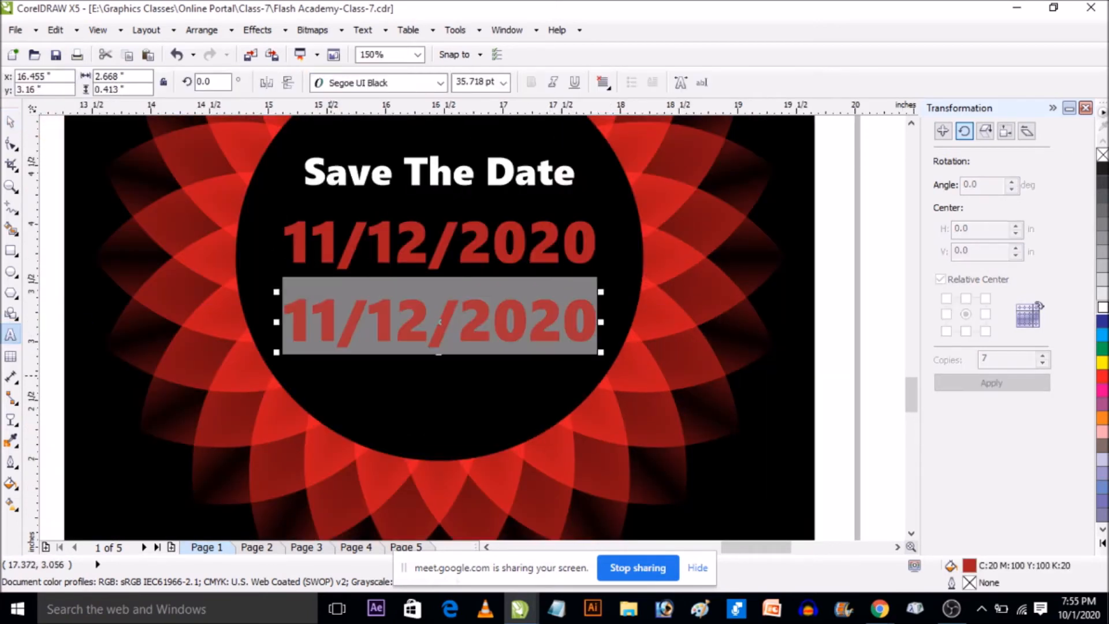
text(at )
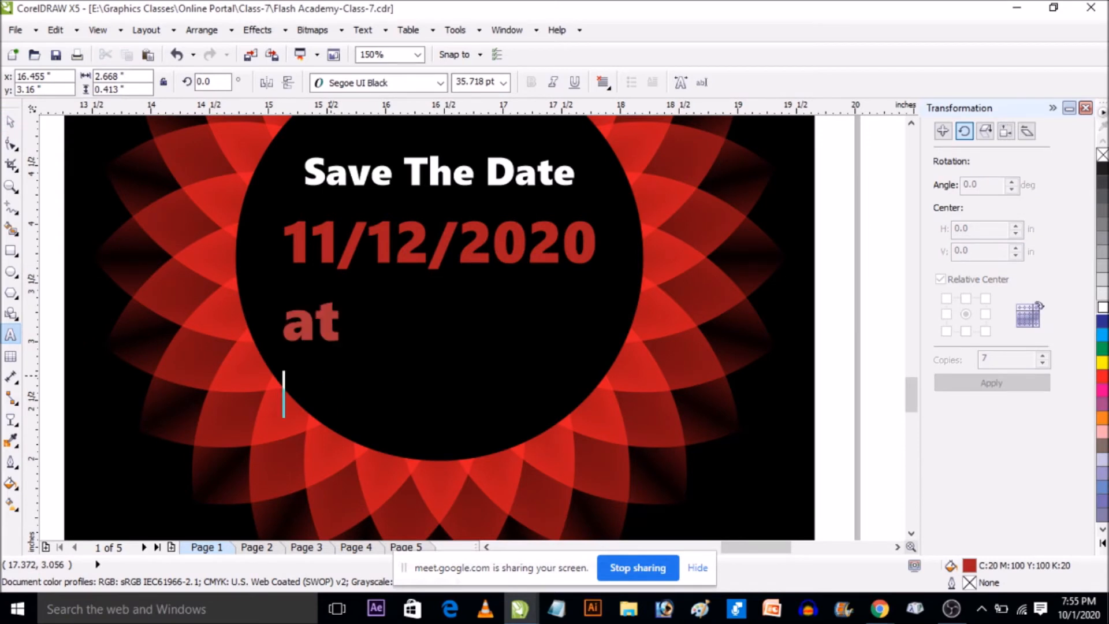
text(Rai)
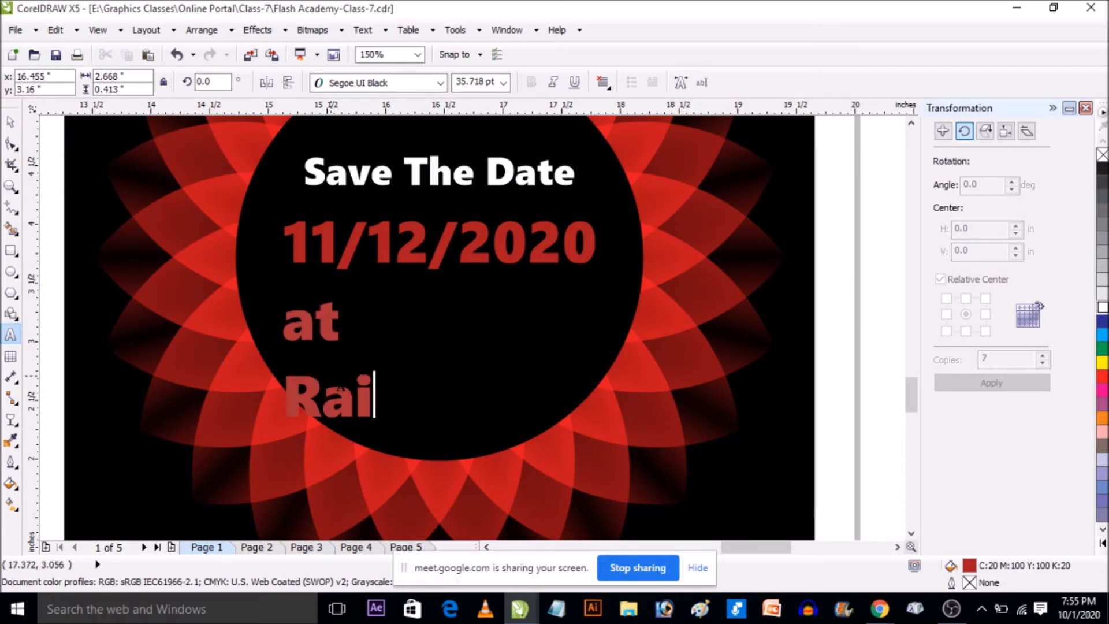
text(pur Greens)
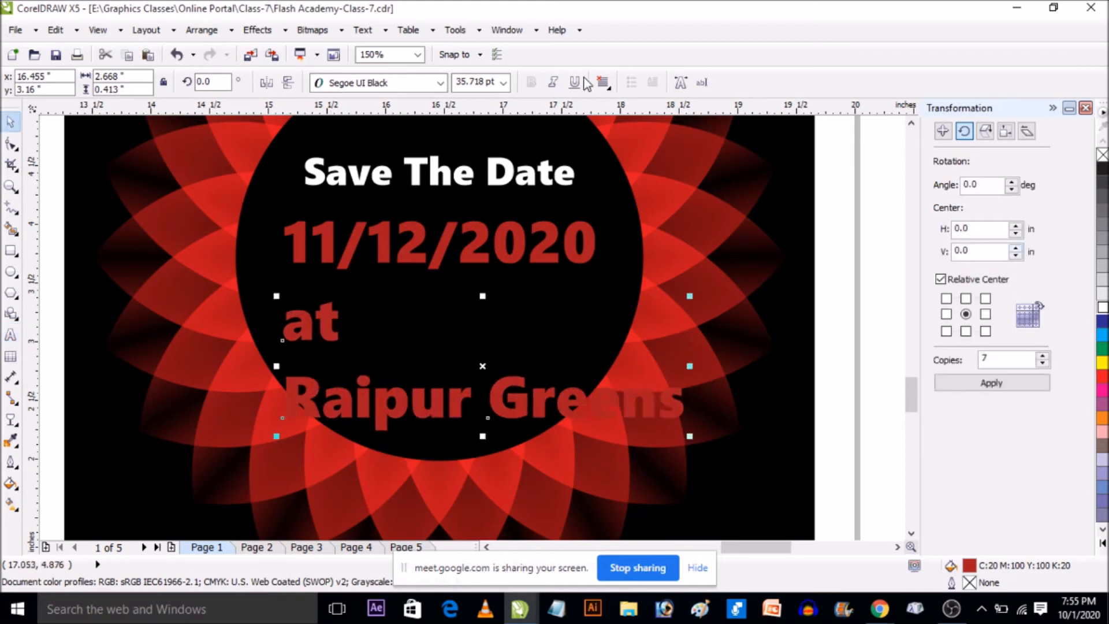
click(602, 82)
click(633, 139)
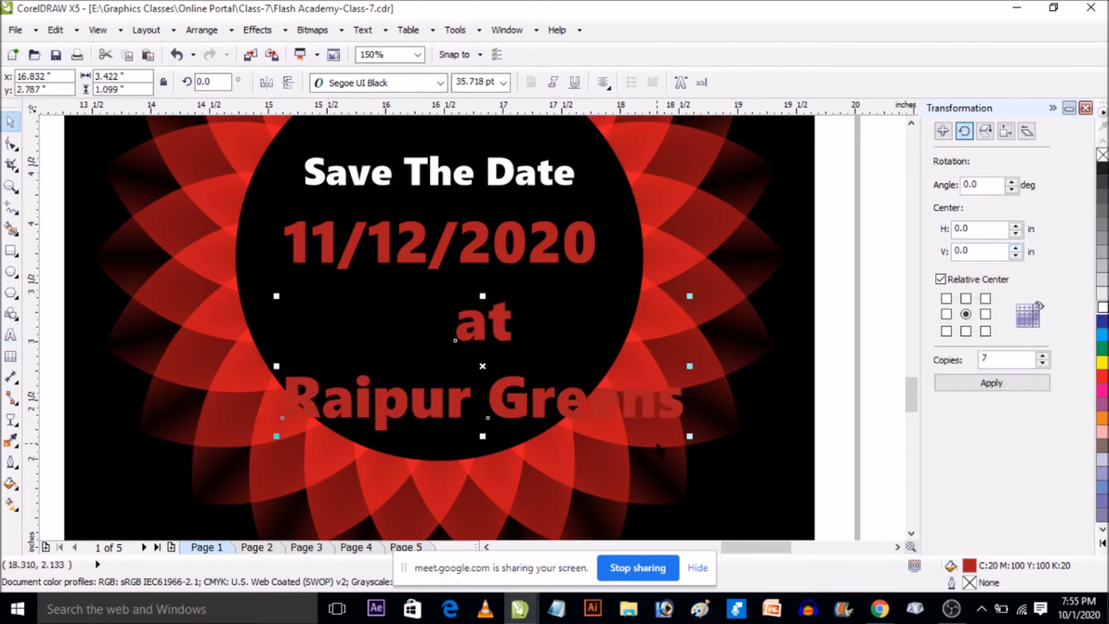
Set all three text objects in the Swis721 Hv BT font and center them horizontally on the circle
click(396, 83)
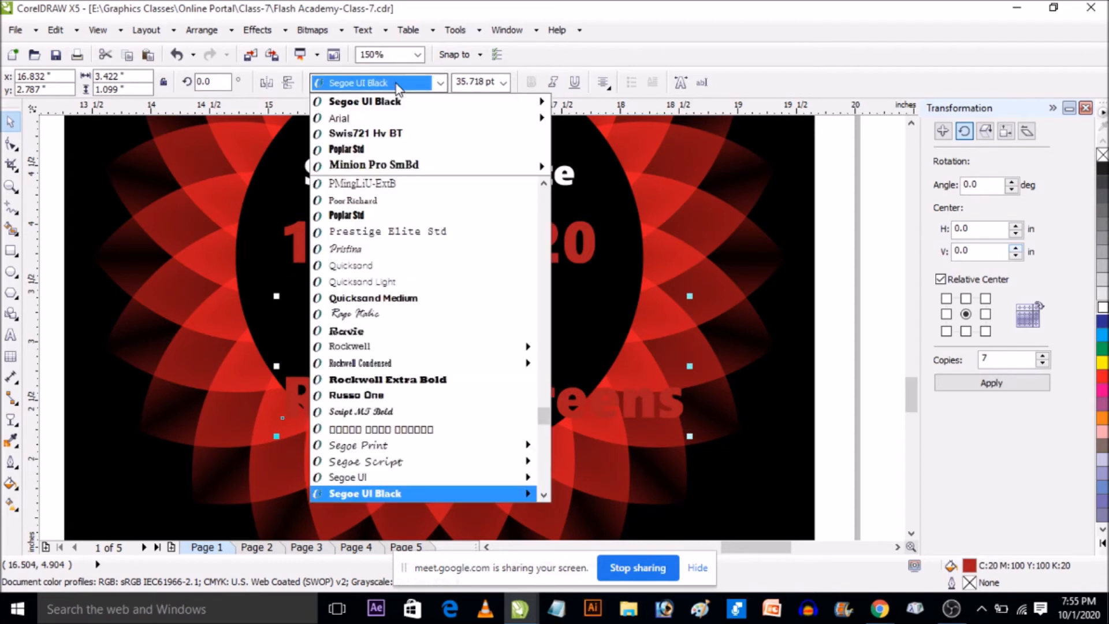
click(365, 133)
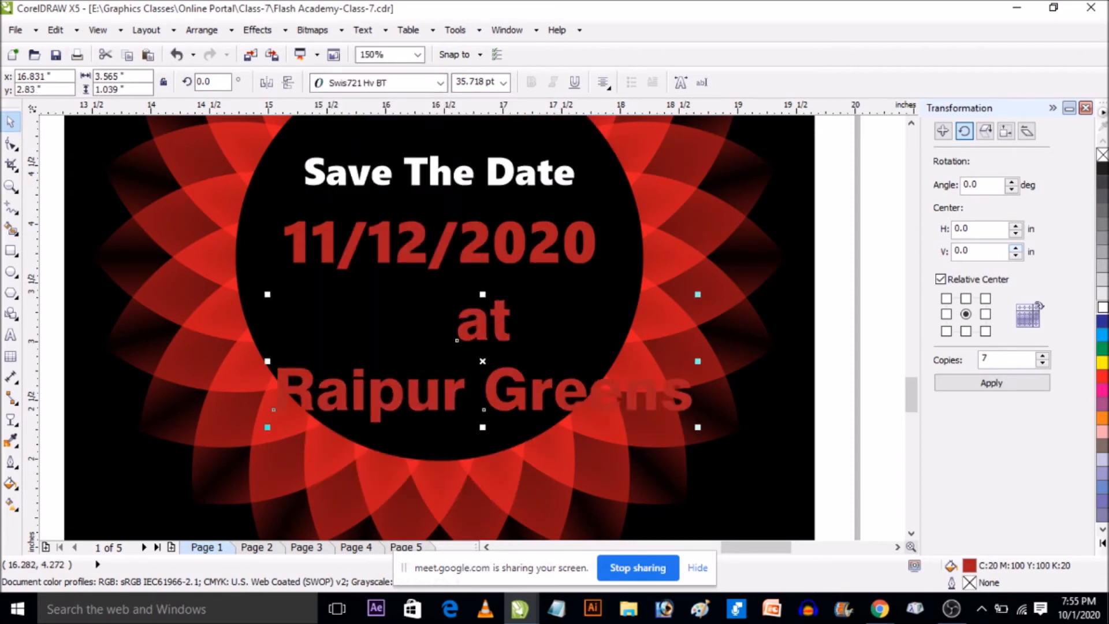
shift+click(477, 252)
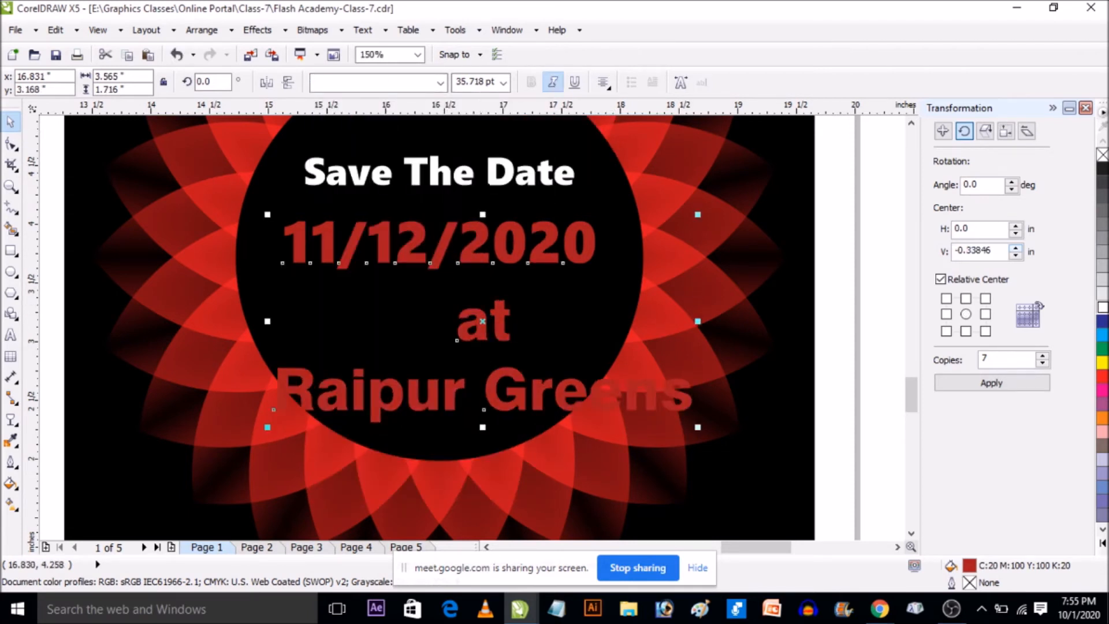
shift+click(468, 177)
click(413, 86)
click(365, 116)
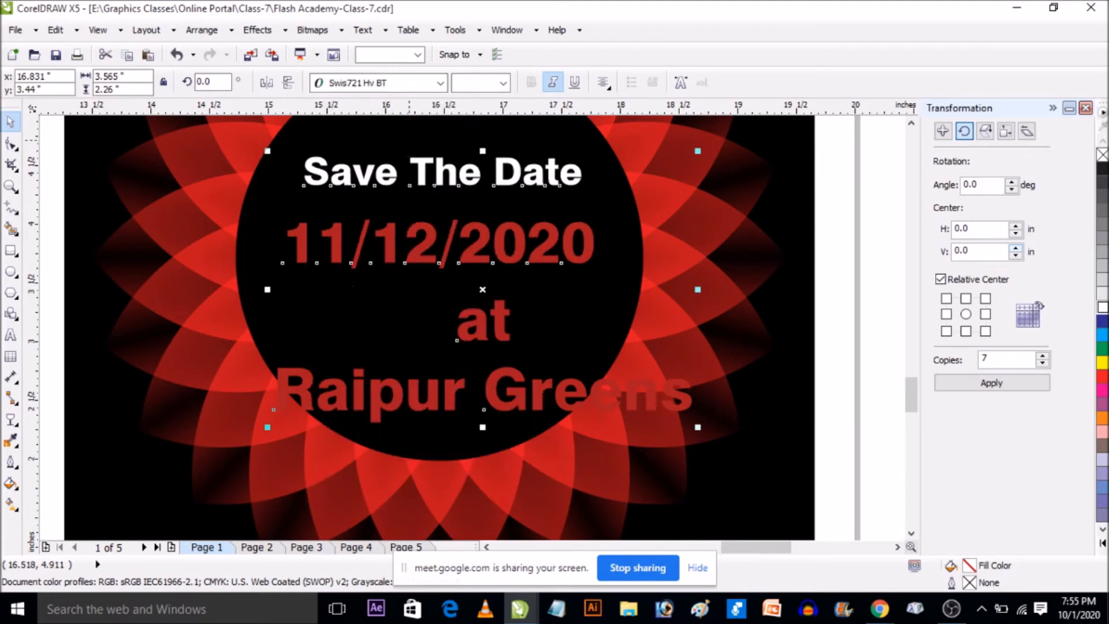
key(Escape)
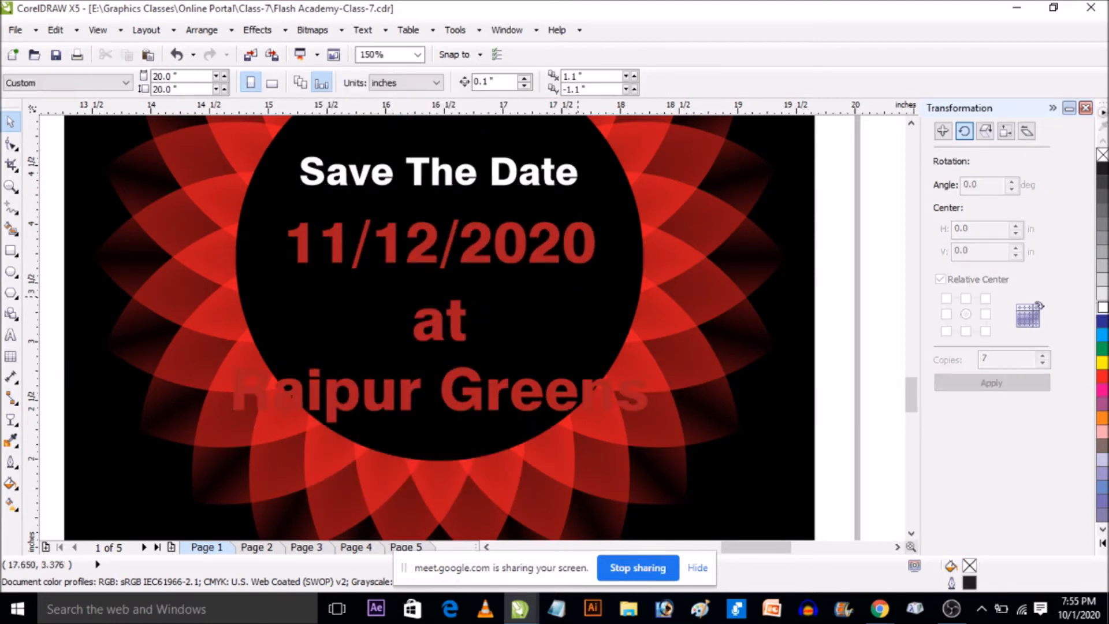
Break the two-line text apart into "at" and "Raipur Greens", and shrink "Raipur Greens" to about 21 pt
click(458, 325)
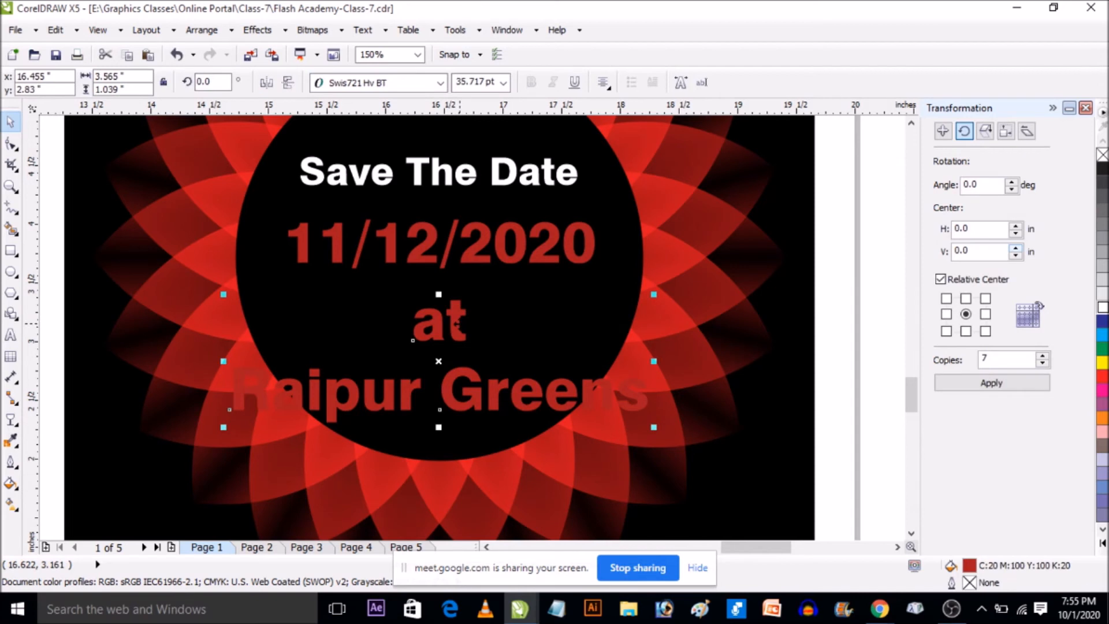
click(458, 324)
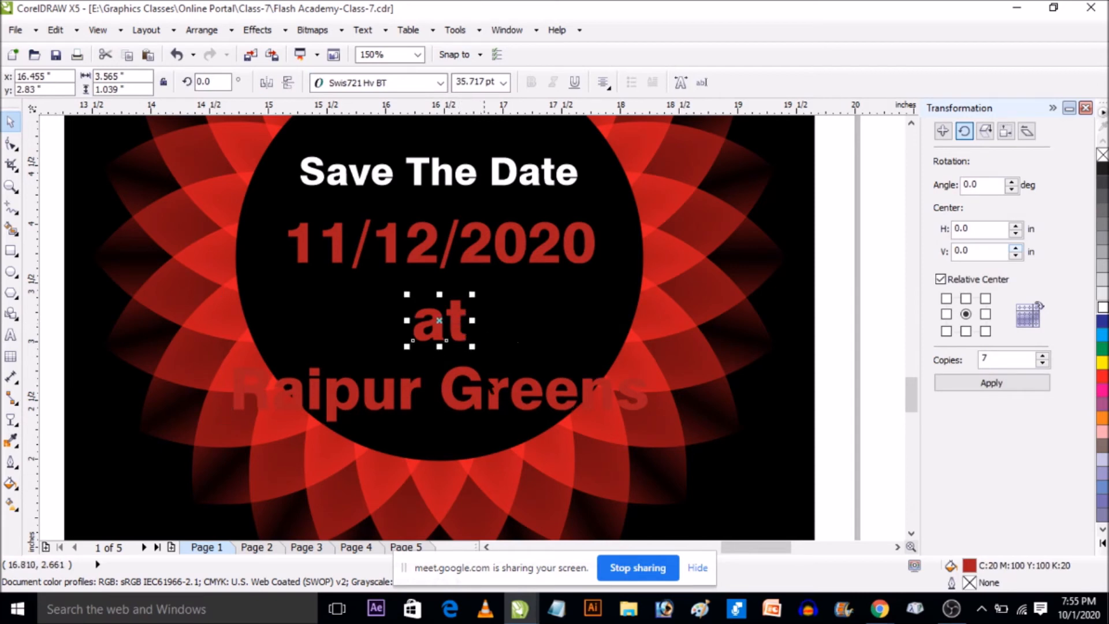
click(551, 394)
drag(653, 428, 538, 435)
Adjust the vertical positions of "Raipur Greens", "at" and the date to even out the line spacing
drag(459, 381, 459, 378)
click(459, 318)
drag(458, 318, 458, 329)
drag(480, 243, 480, 254)
click(456, 340)
scroll(456, 335, up, 2)
drag(456, 333, 456, 333)
scroll(456, 332, down, 2)
Fill the "Raipur Greens" text white
click(459, 366)
scroll(459, 365, up, 1)
click(458, 359)
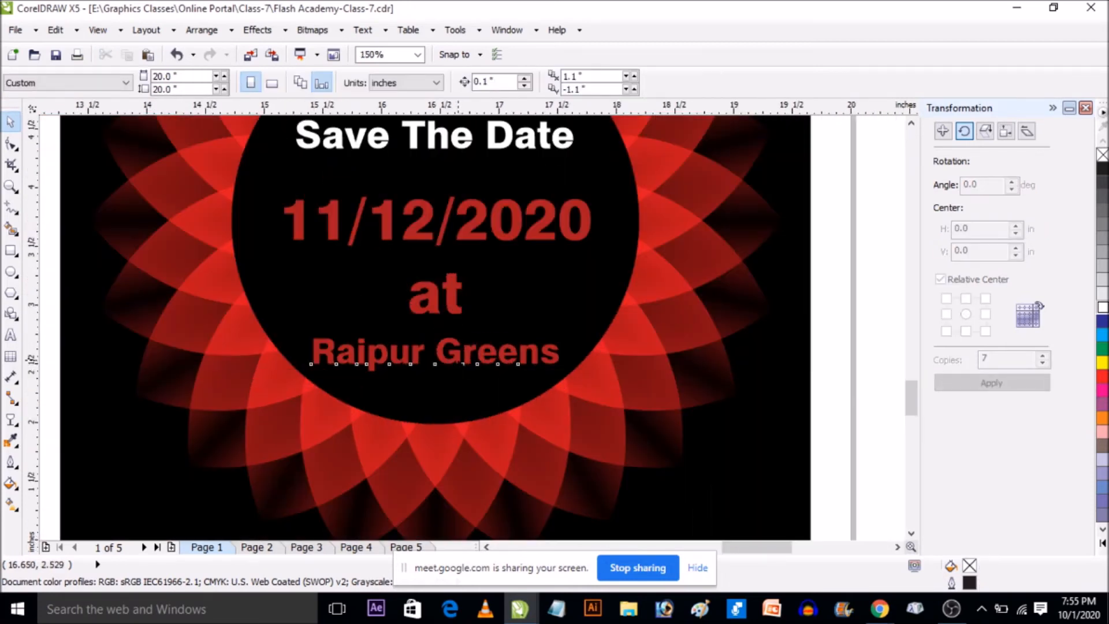
click(1102, 307)
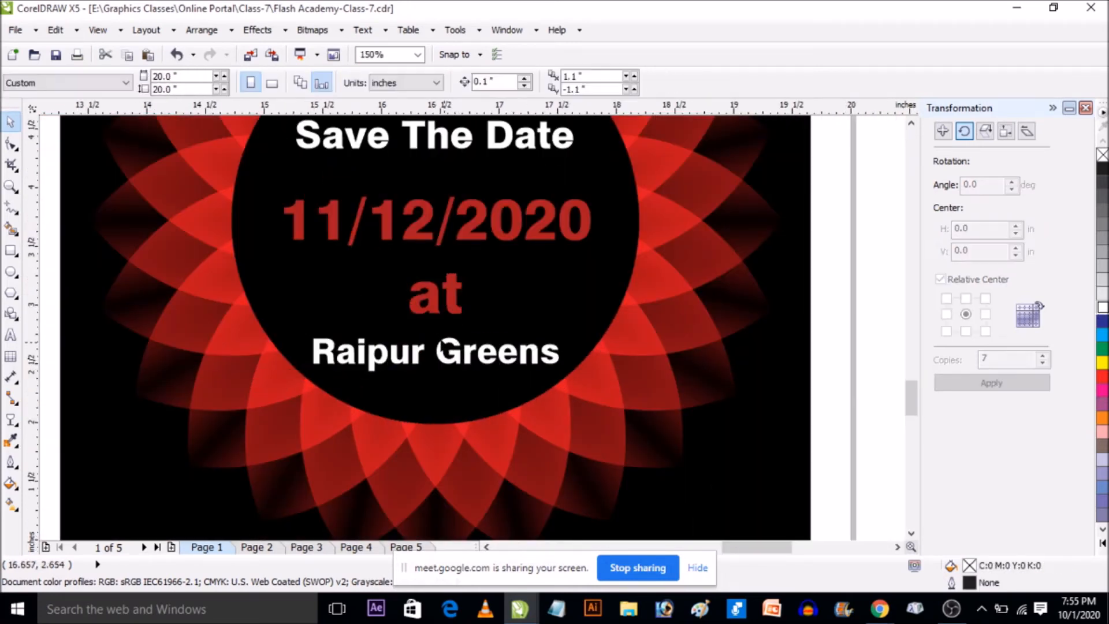
scroll(441, 347, down, 1)
scroll(443, 348, up, 1)
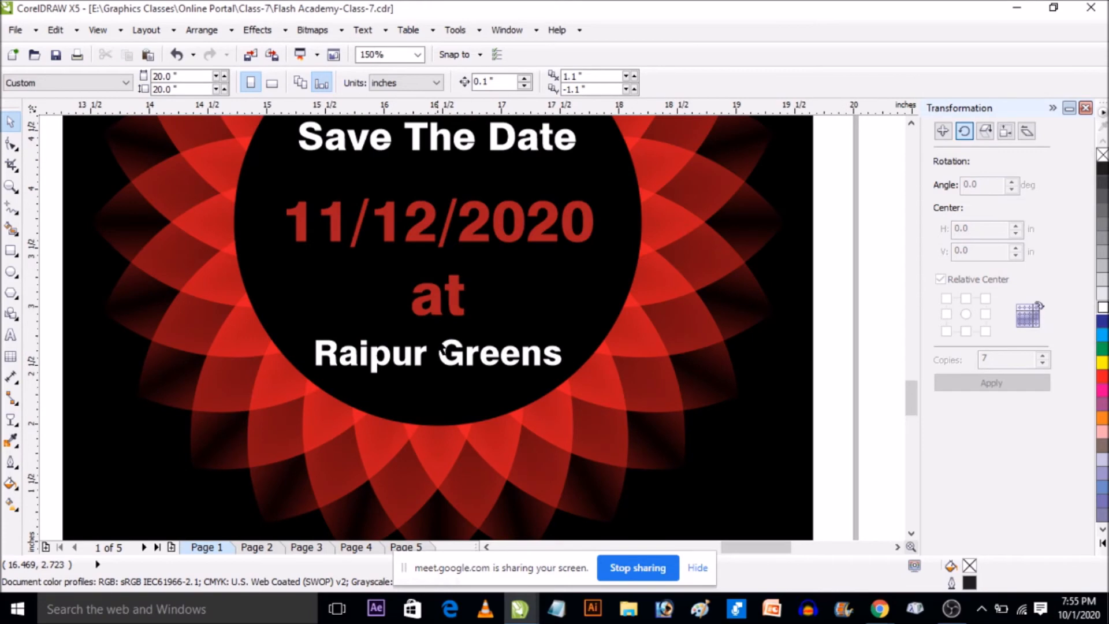
click(444, 359)
scroll(445, 358, down, 1)
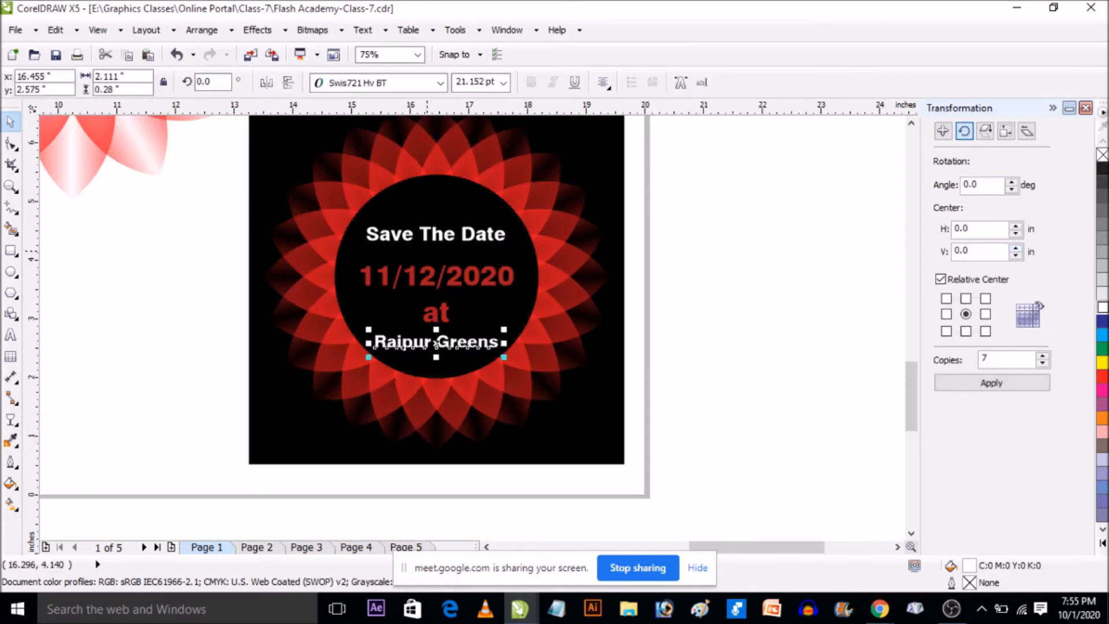
Fill all four text lines in the circle with bright red, C:0 M:100 Y:100 K:0
scroll(439, 346, up, 1)
click(443, 220)
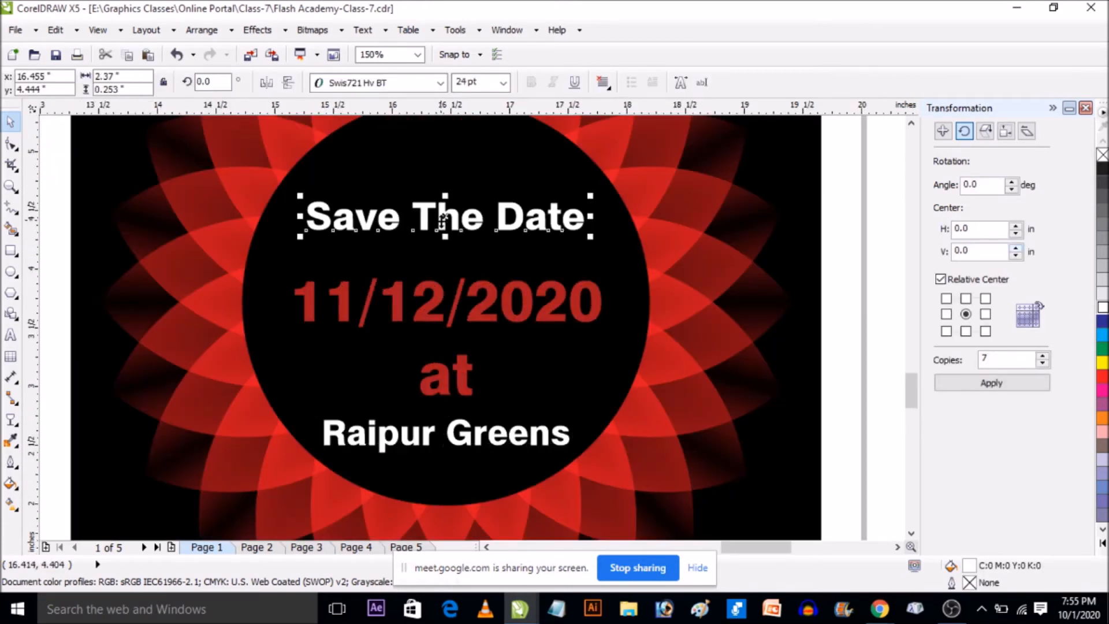
shift+click(447, 302)
shift+click(448, 381)
shift+click(450, 437)
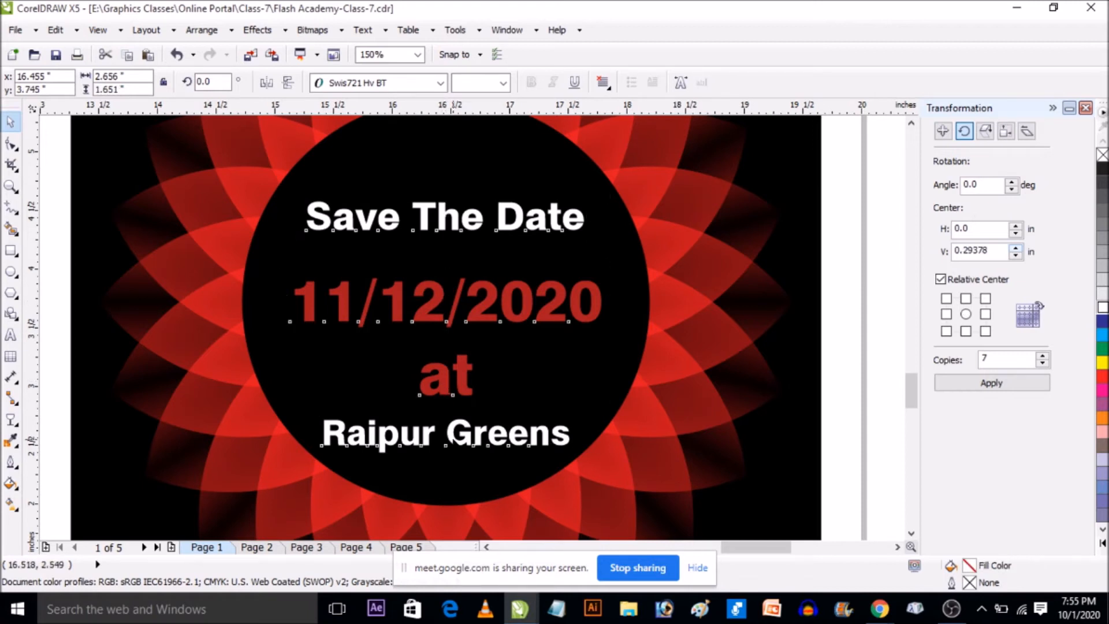
click(1102, 337)
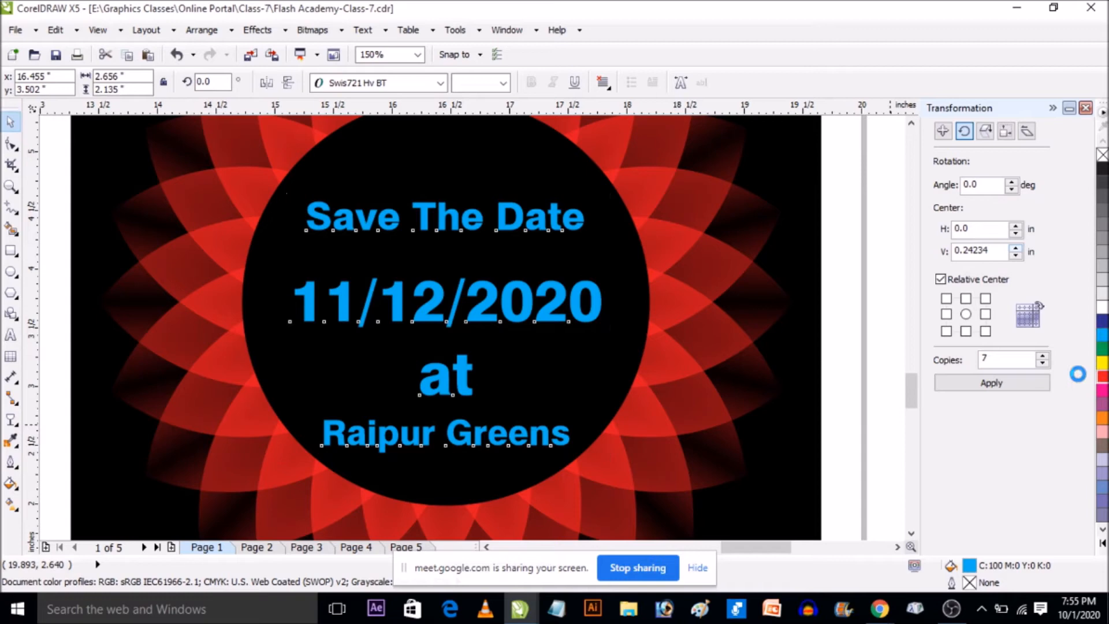
click(1102, 375)
key(Escape)
Fill the 11/12/2020 date text white
click(487, 315)
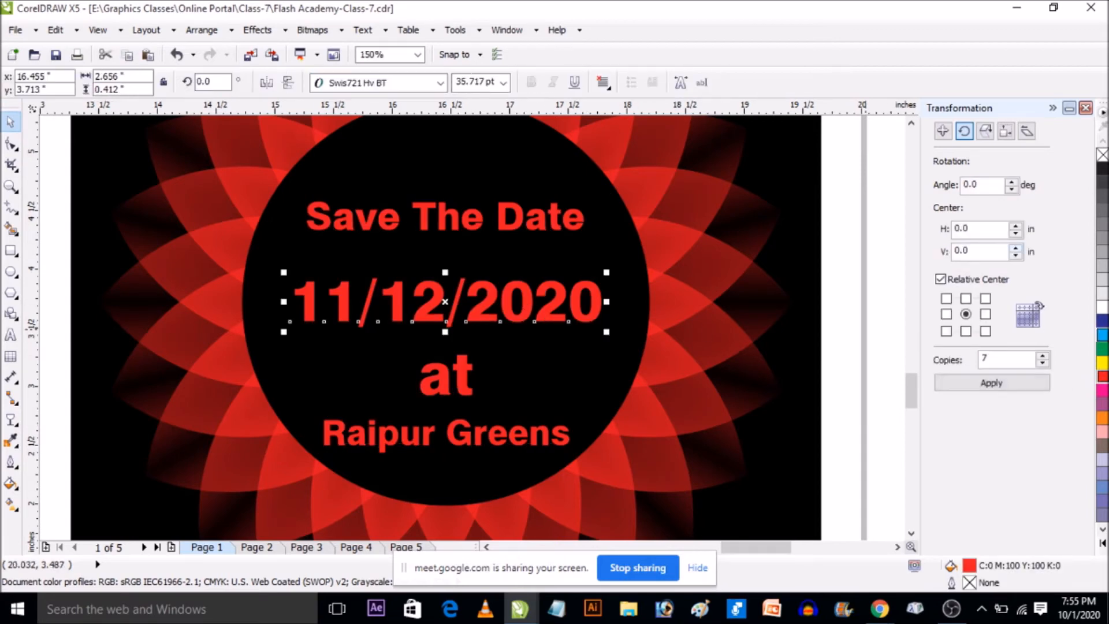
click(1102, 306)
key(Escape)
scroll(490, 323, down, 1)
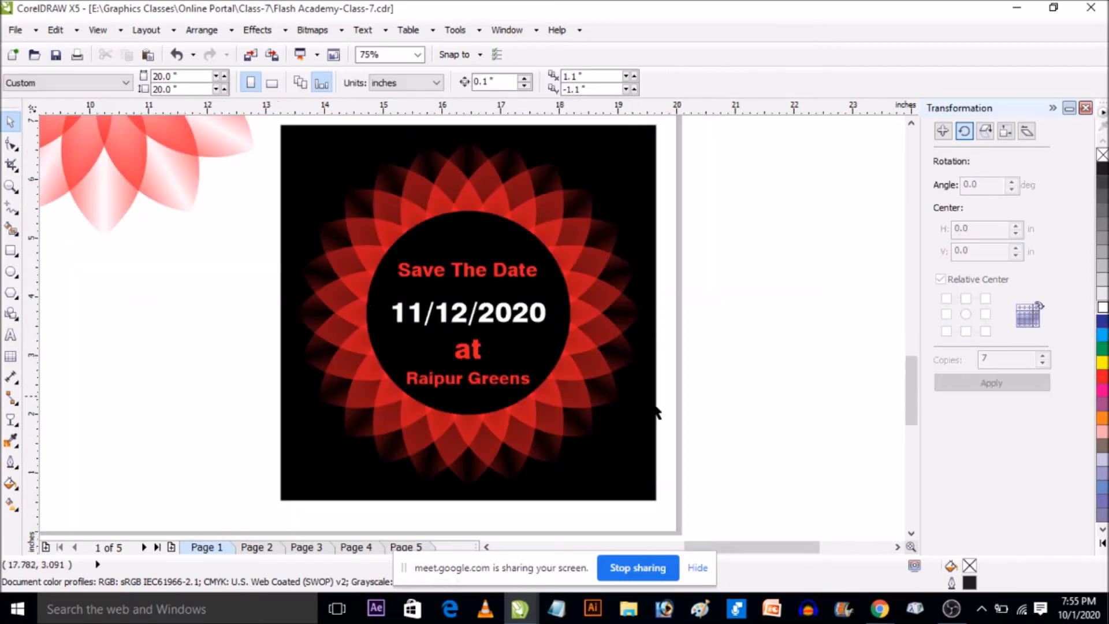
scroll(510, 380, up, 1)
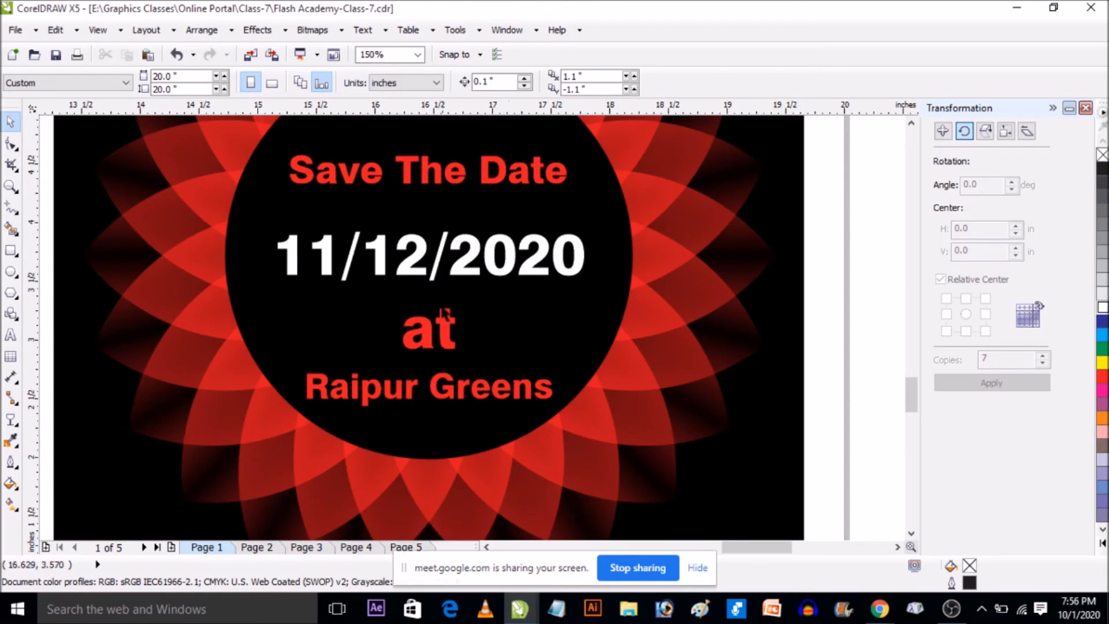
Shrink the word "at" beneath the date
click(443, 331)
scroll(447, 341, up, 1)
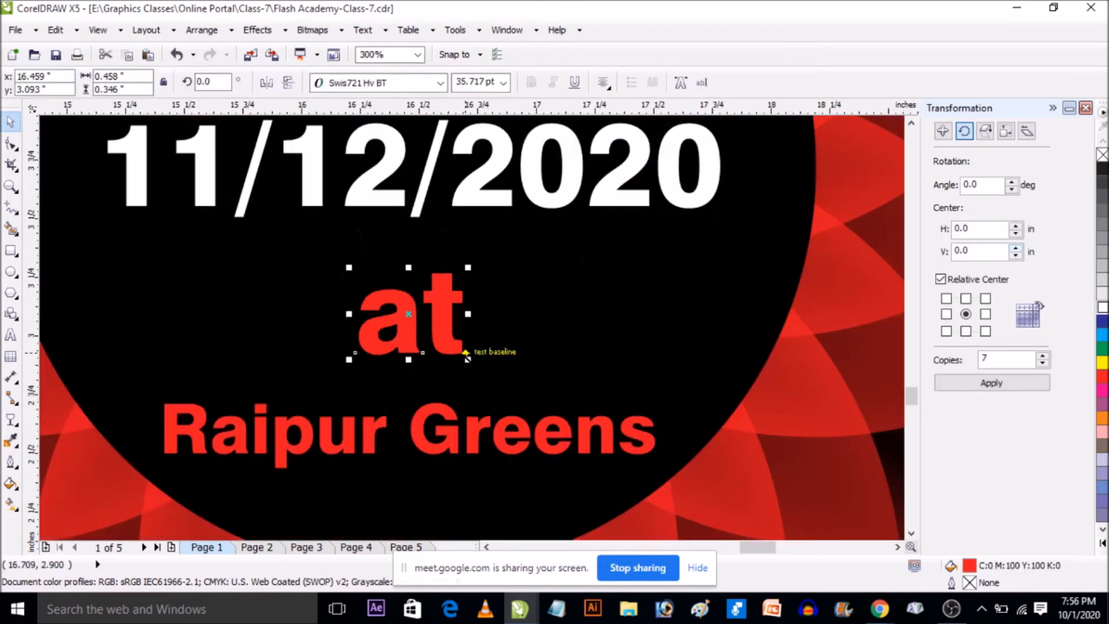
drag(465, 355, 436, 298)
Move "Raipur Greens" up closer to "at" and enlarge it to about 23 pt
click(441, 402)
drag(441, 404, 441, 357)
drag(662, 427, 684, 431)
scroll(618, 379, down, 2)
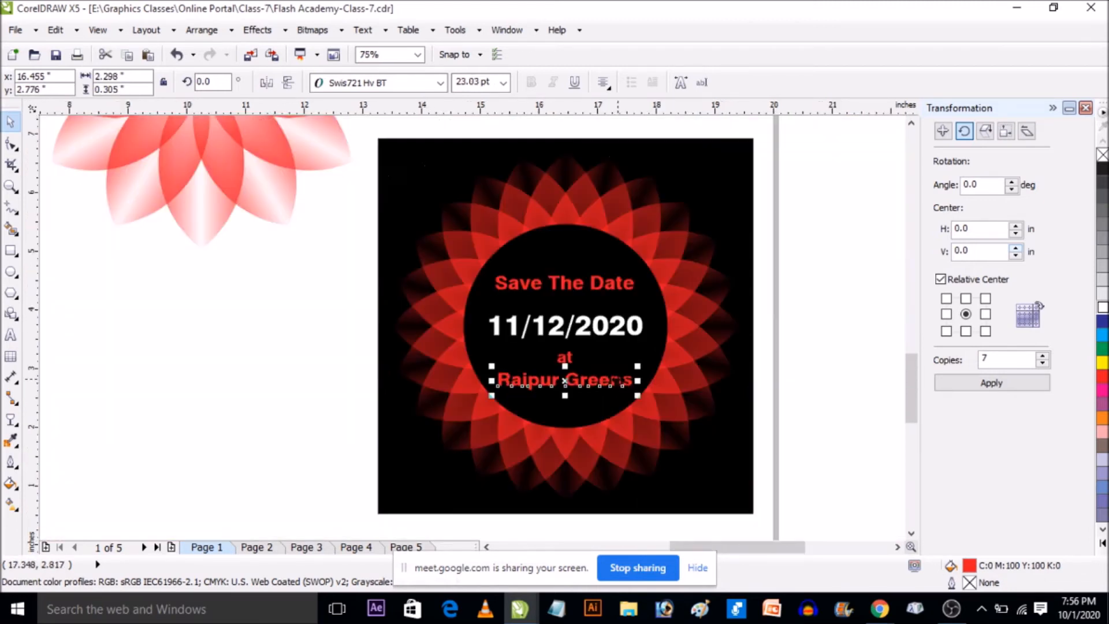
Add the text "Wedding Invitation" above the black circle, set in Swis721 Hv BT
key(Escape)
scroll(106, 228, up, 1)
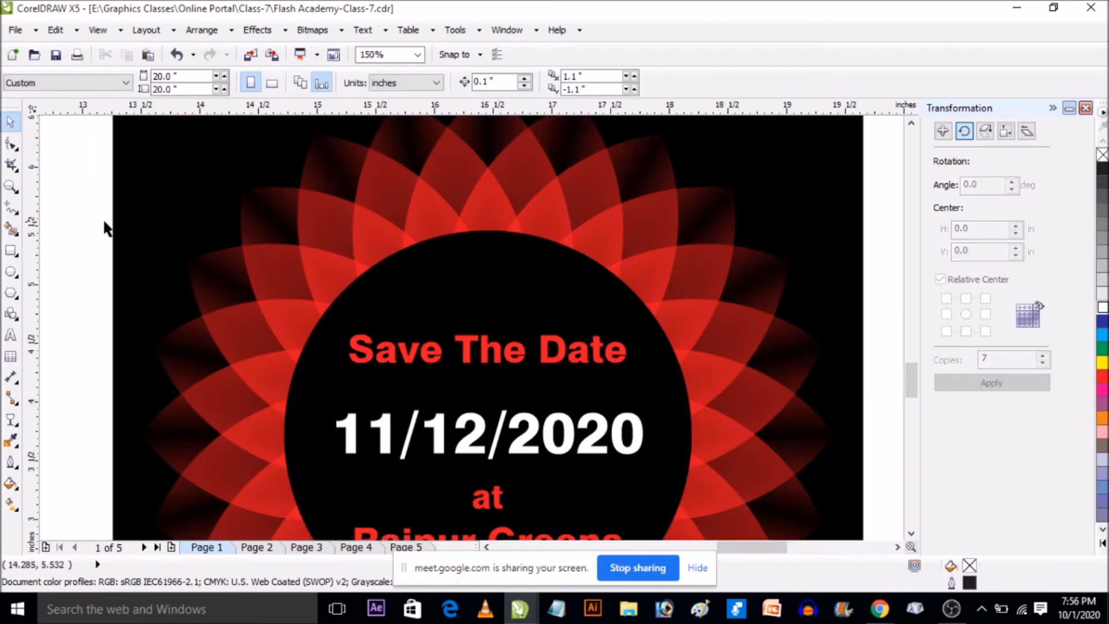
click(11, 335)
click(560, 355)
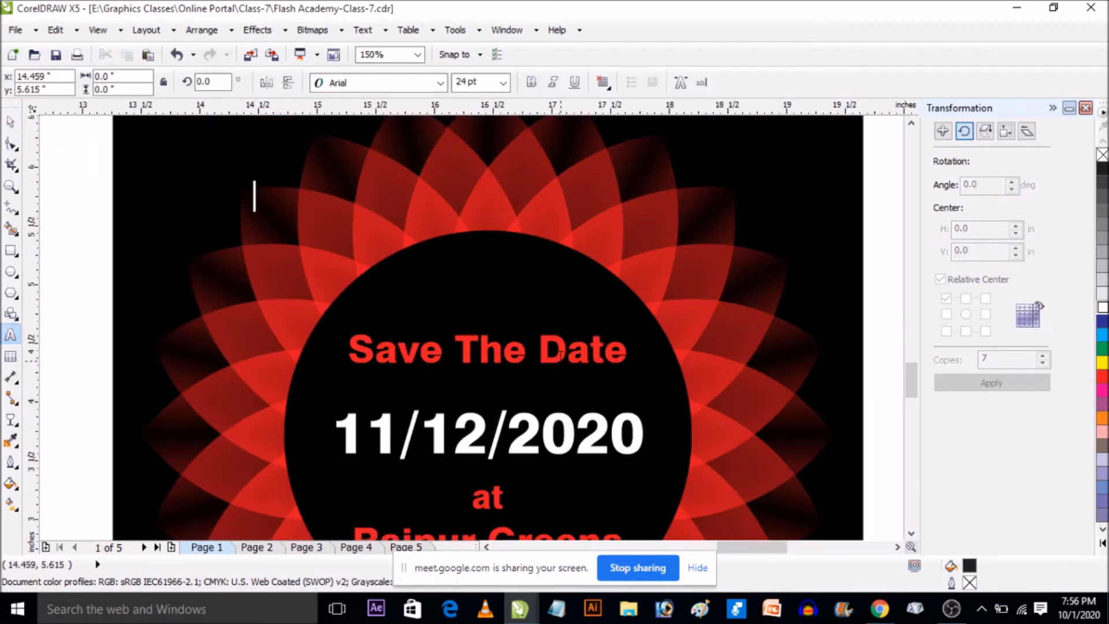
text(Wedding In)
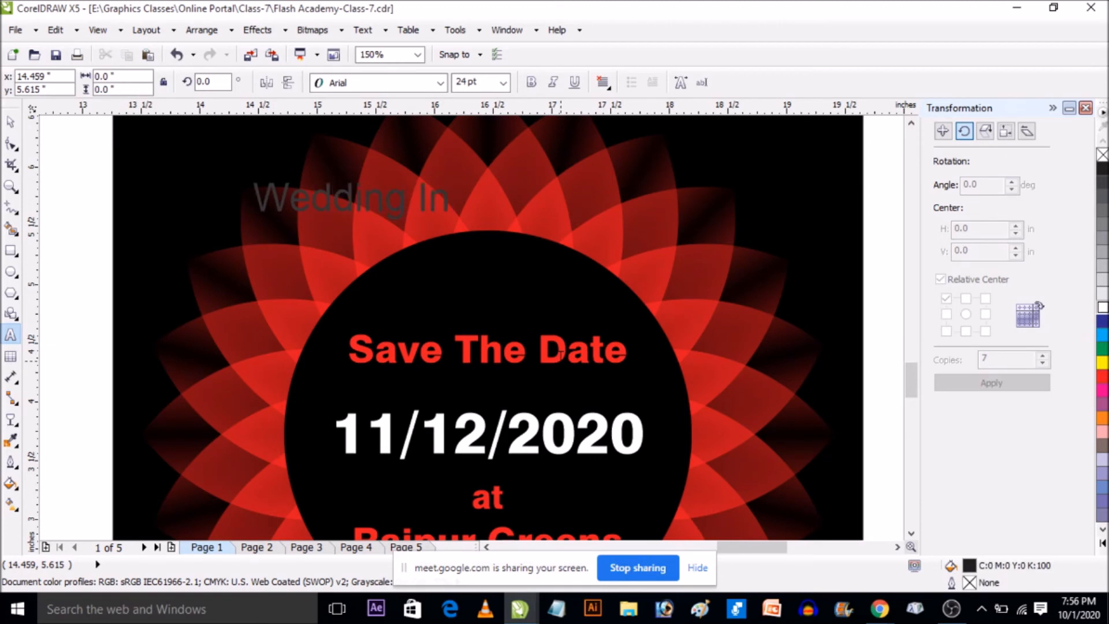
text(vitation)
key(ctrl+space)
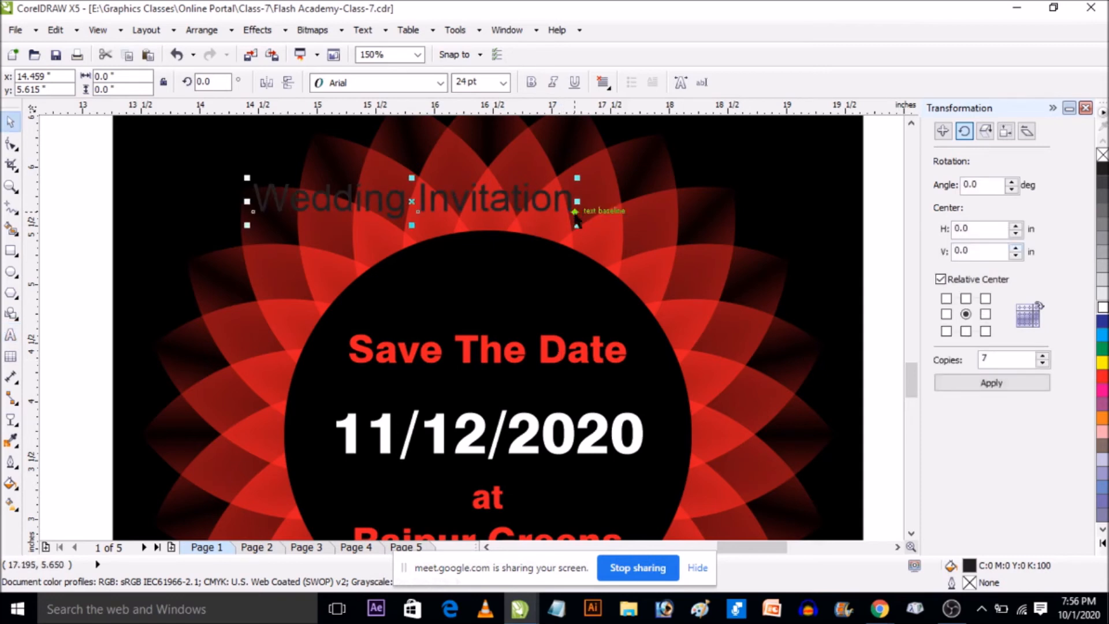
click(440, 83)
click(358, 117)
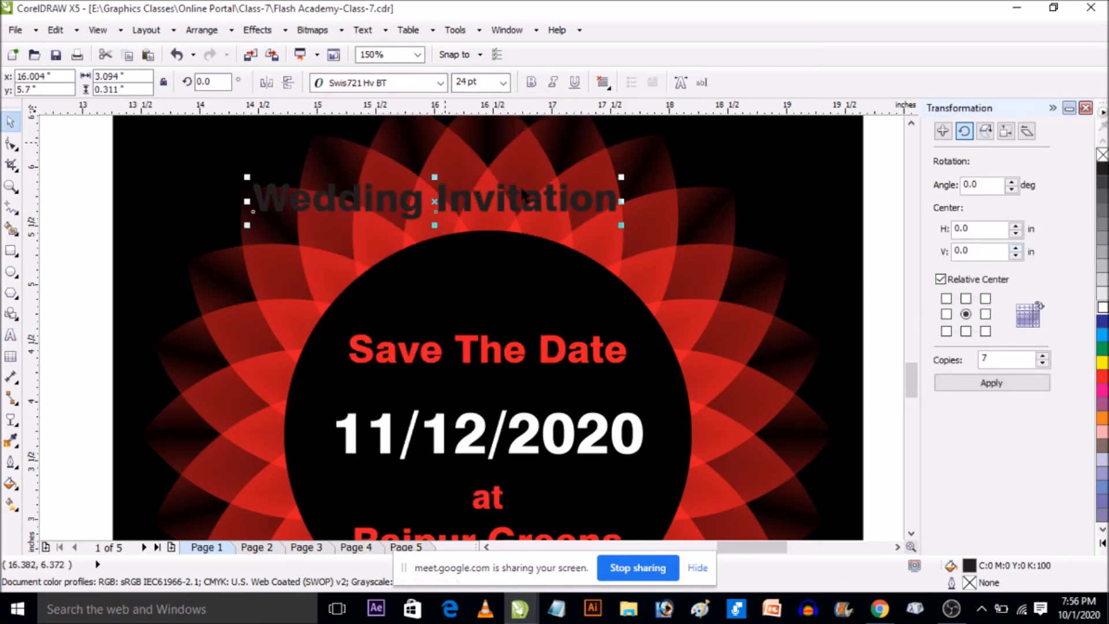
Enlarge "Wedding Invitation" to about 40.66 pt, centre it horizontally on the black square and move it up slightly
drag(622, 226, 748, 282)
shift+click(765, 334)
key(c)
key(Escape)
drag(571, 218, 569, 188)
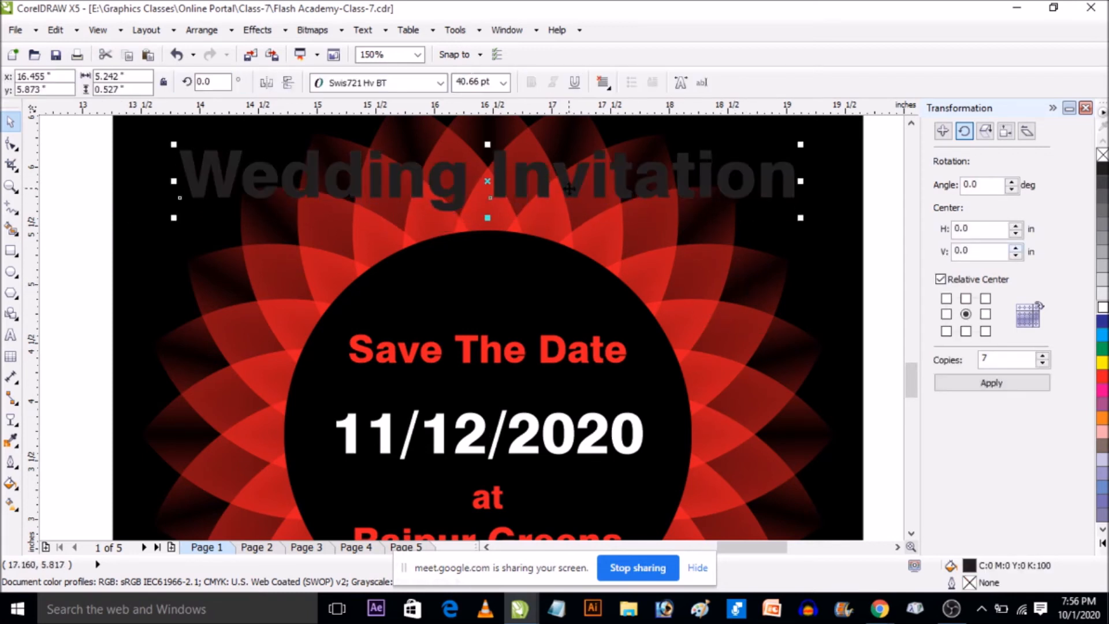
Fill the "Wedding Invitation" text white
scroll(549, 184, down, 1)
scroll(469, 161, up, 1)
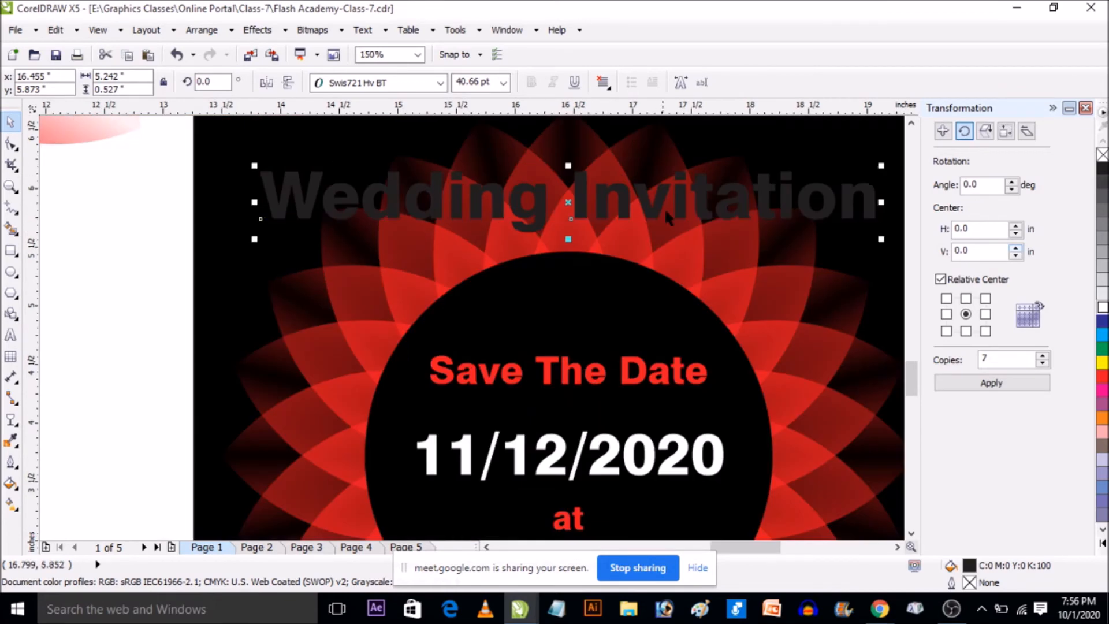
click(1102, 312)
scroll(388, 207, down, 1)
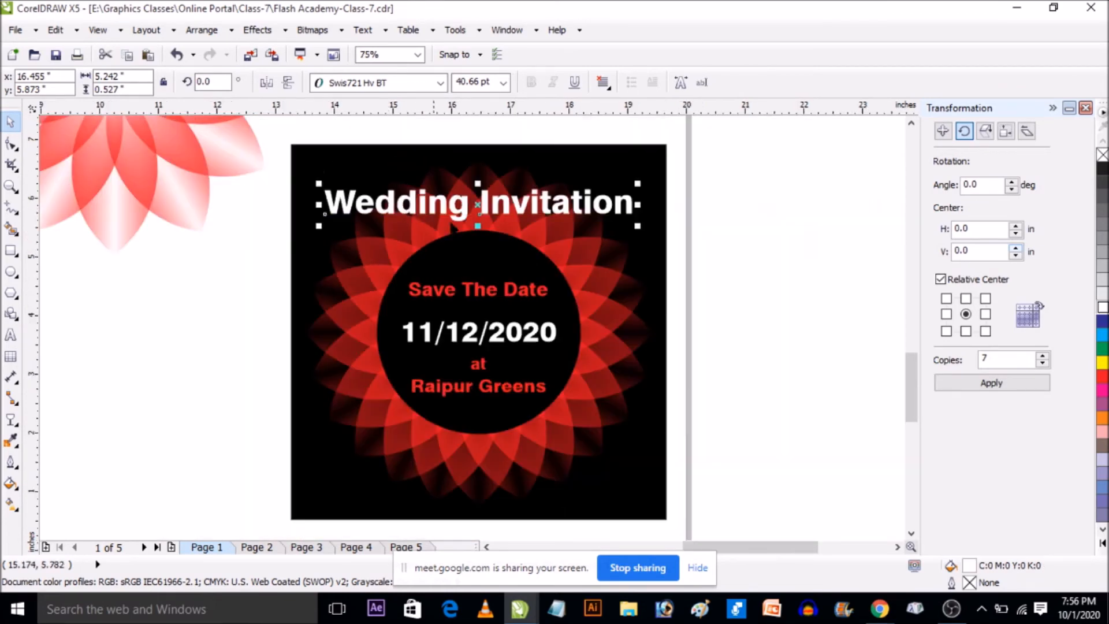
click(596, 260)
drag(595, 259, 334, 259)
key(ctrl+z)
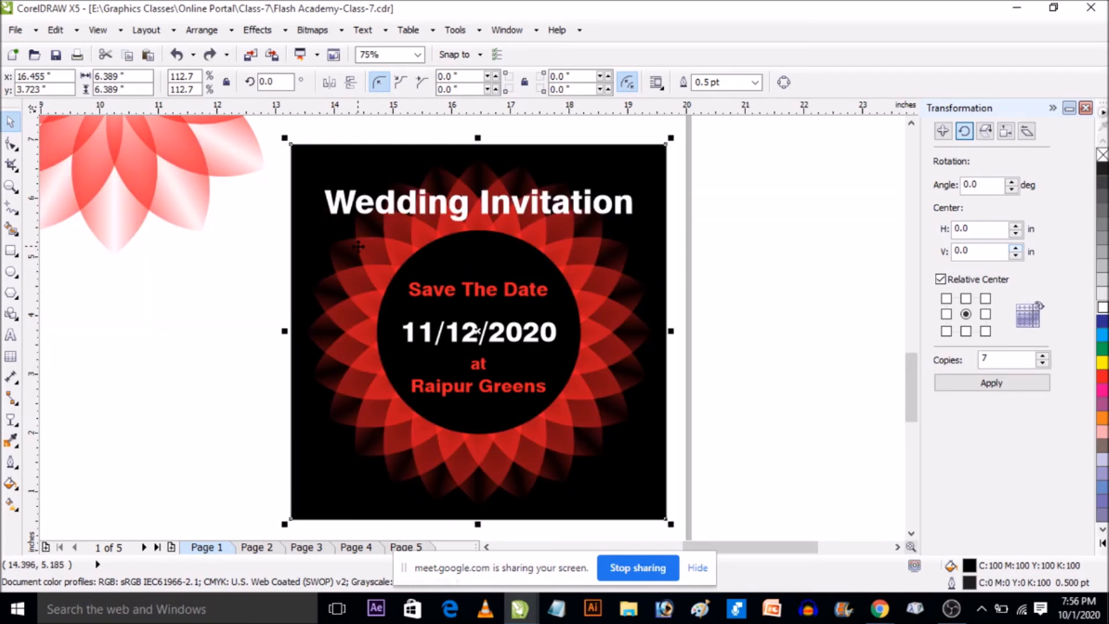
drag(343, 246, 246, 246)
key(ctrl+z)
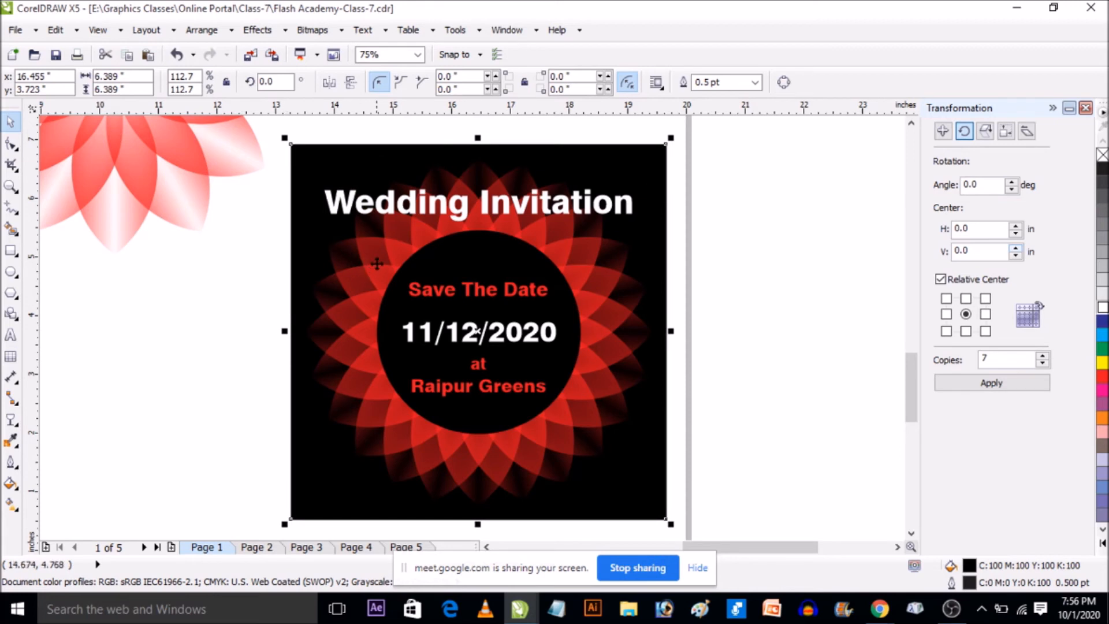
drag(383, 246, 223, 326)
key(ctrl+z)
Try to PowerClip the black flower square inside the "Wedding Invitation" text and cancel the command
scroll(426, 198, up, 2)
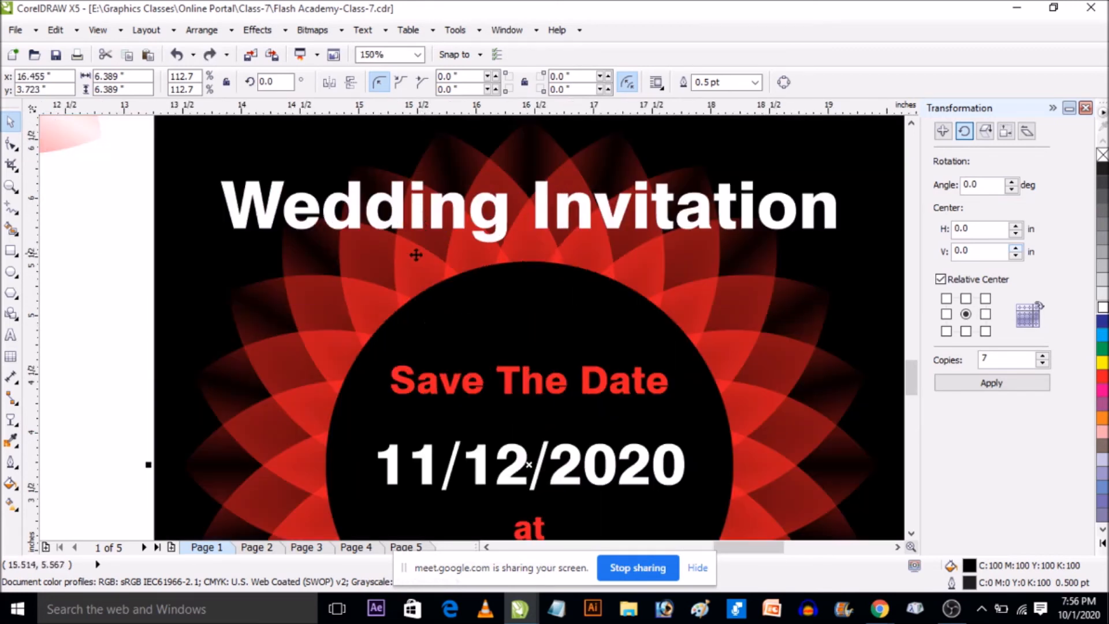
click(250, 30)
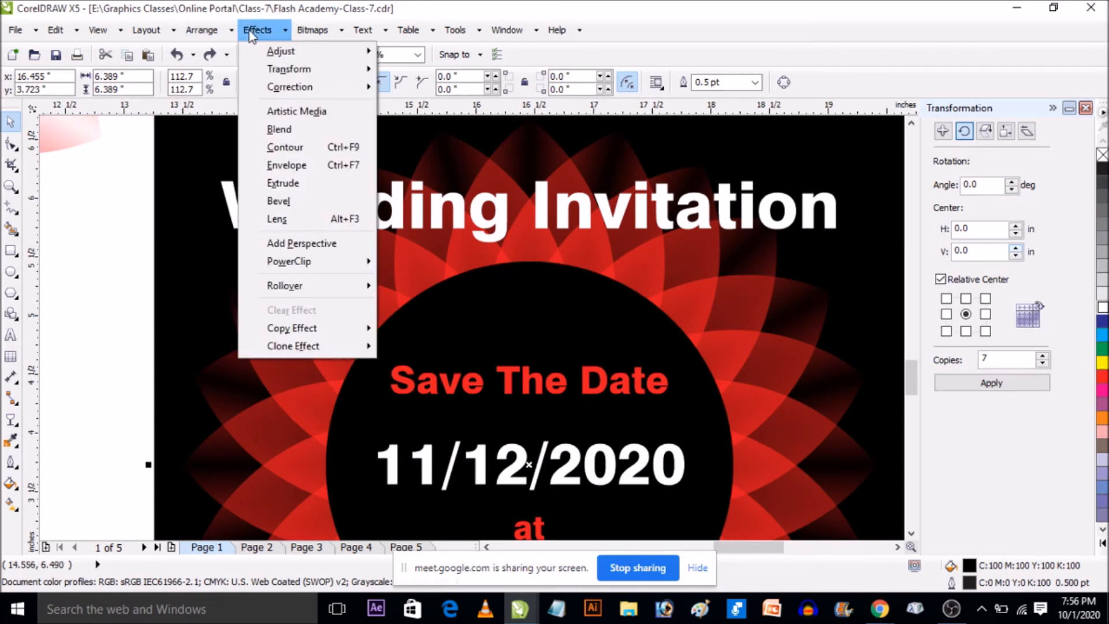
mouse_move(320, 262)
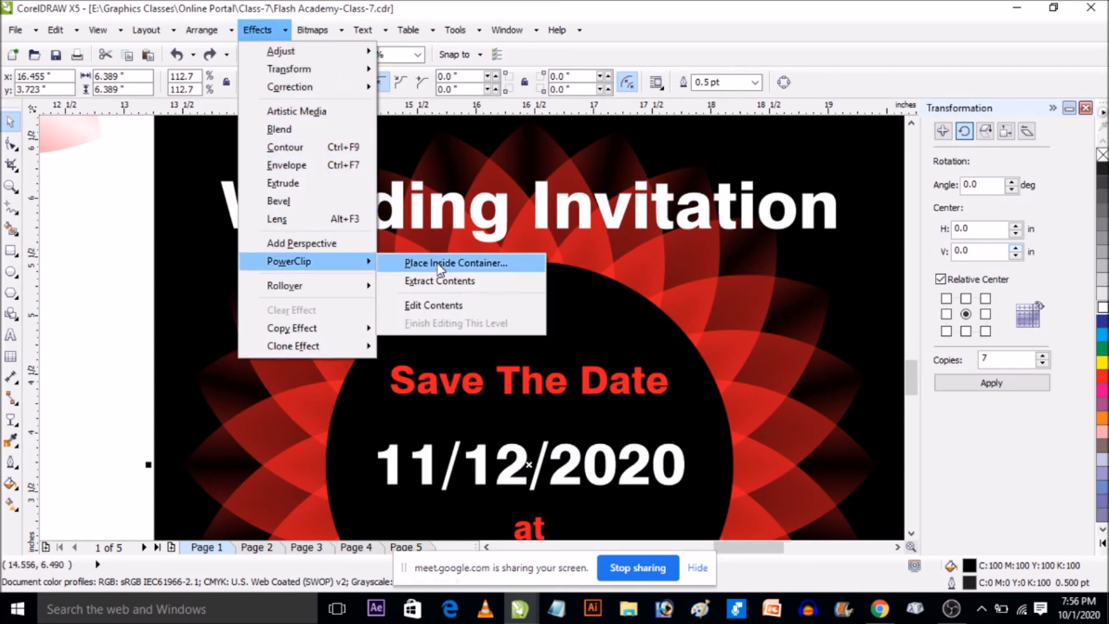
click(441, 261)
click(451, 197)
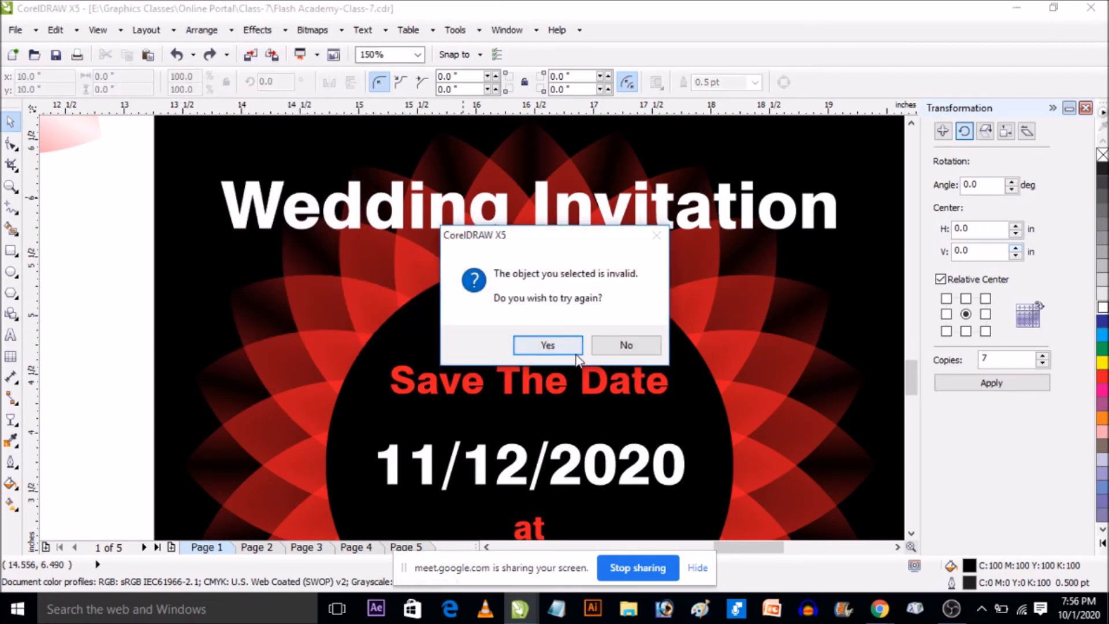
click(538, 345)
click(394, 204)
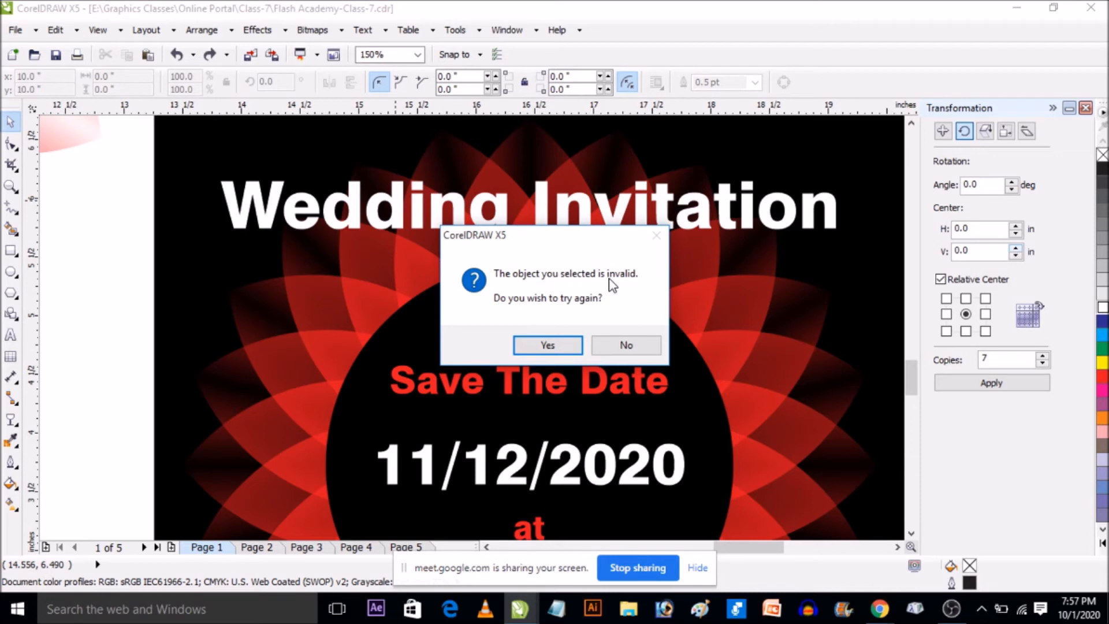
click(622, 346)
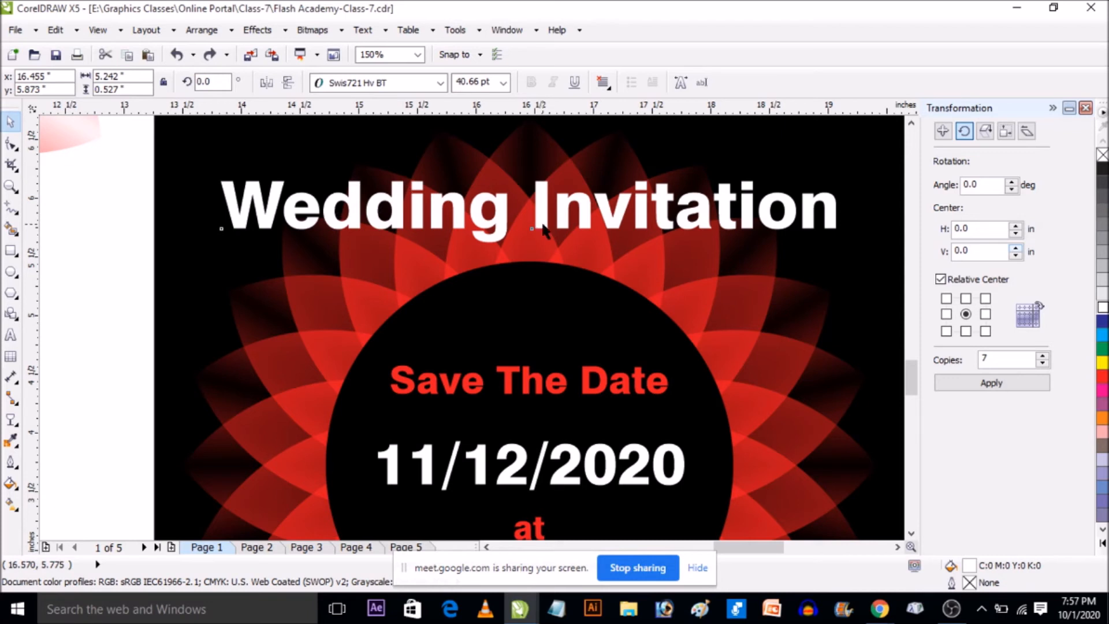
Convert the "Wedding Invitation" text to curves
key(ctrl+q)
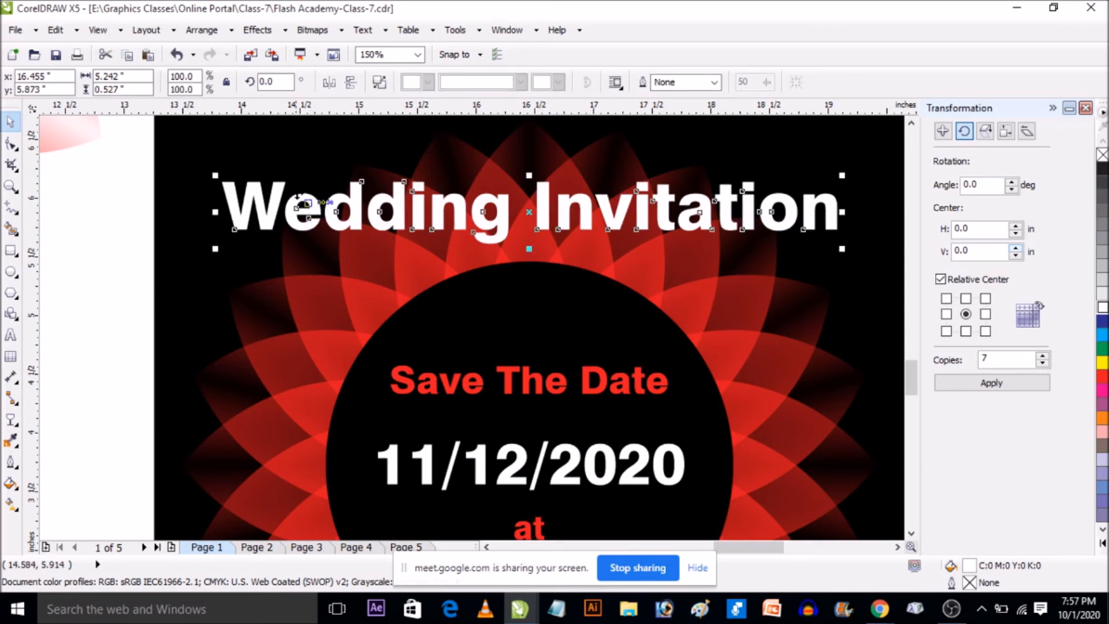
PowerClip the black flower square inside the "Wedding Invitation" lettering, and undo it
click(294, 292)
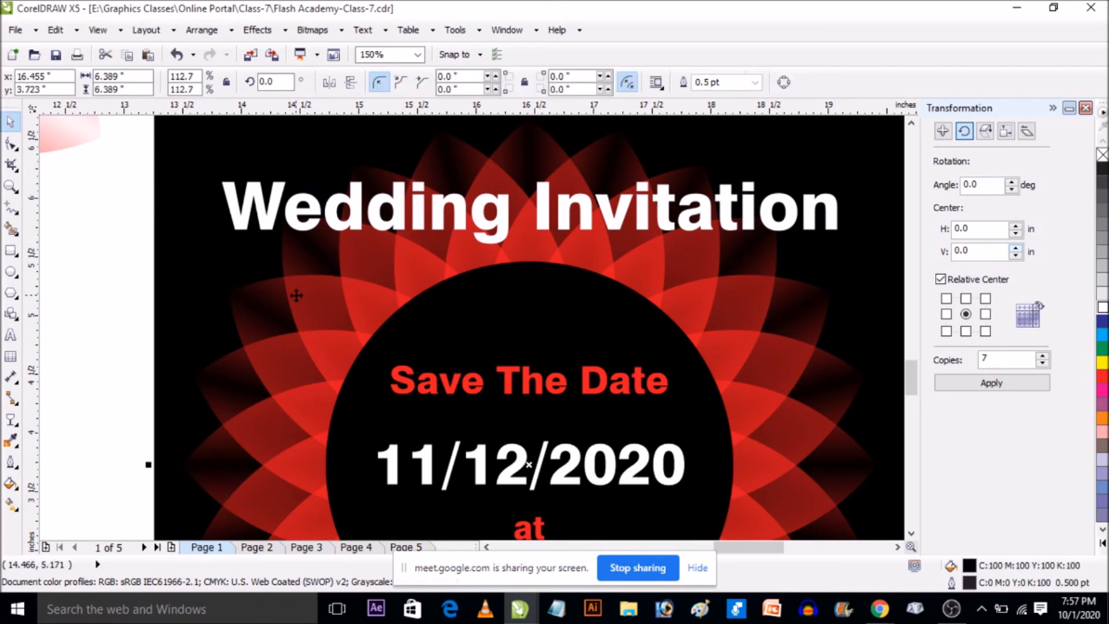
click(254, 31)
mouse_move(338, 261)
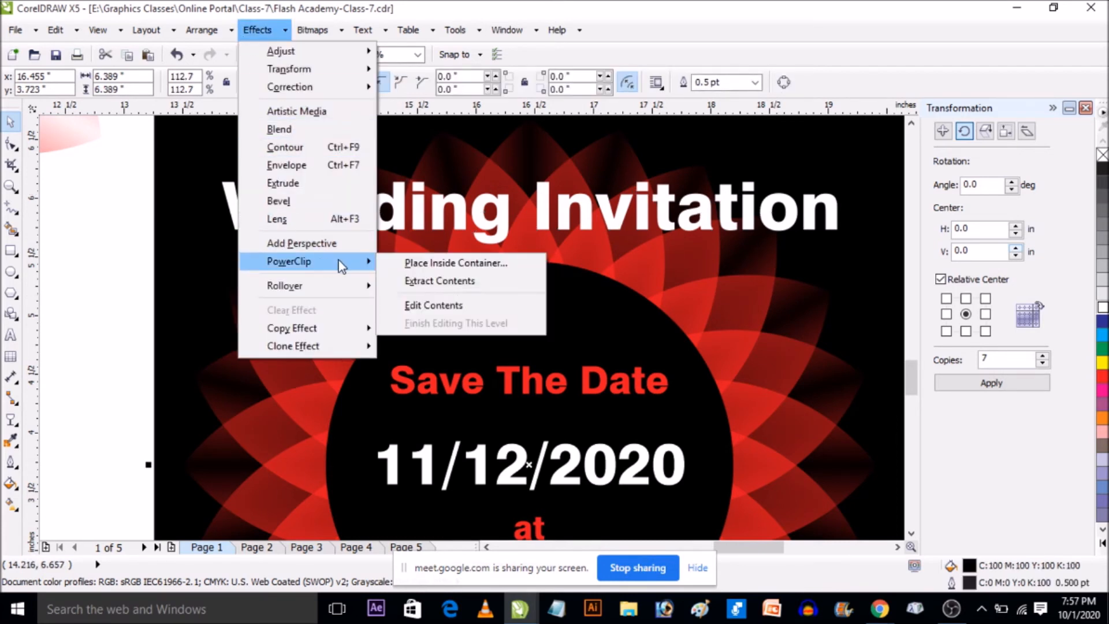
click(433, 263)
click(455, 197)
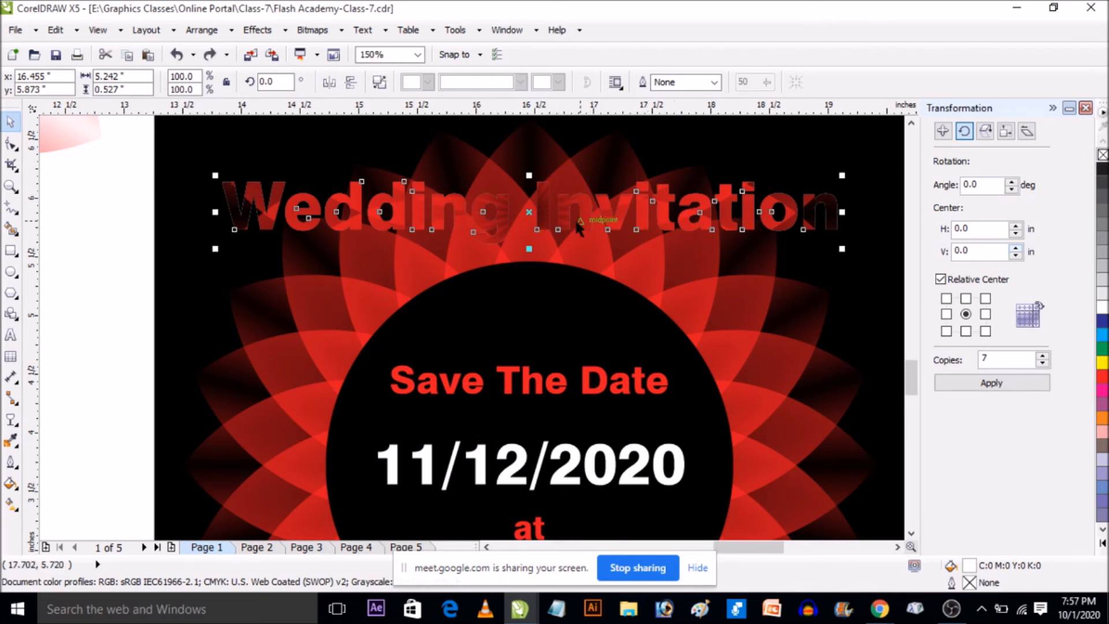
key(ctrl+z)
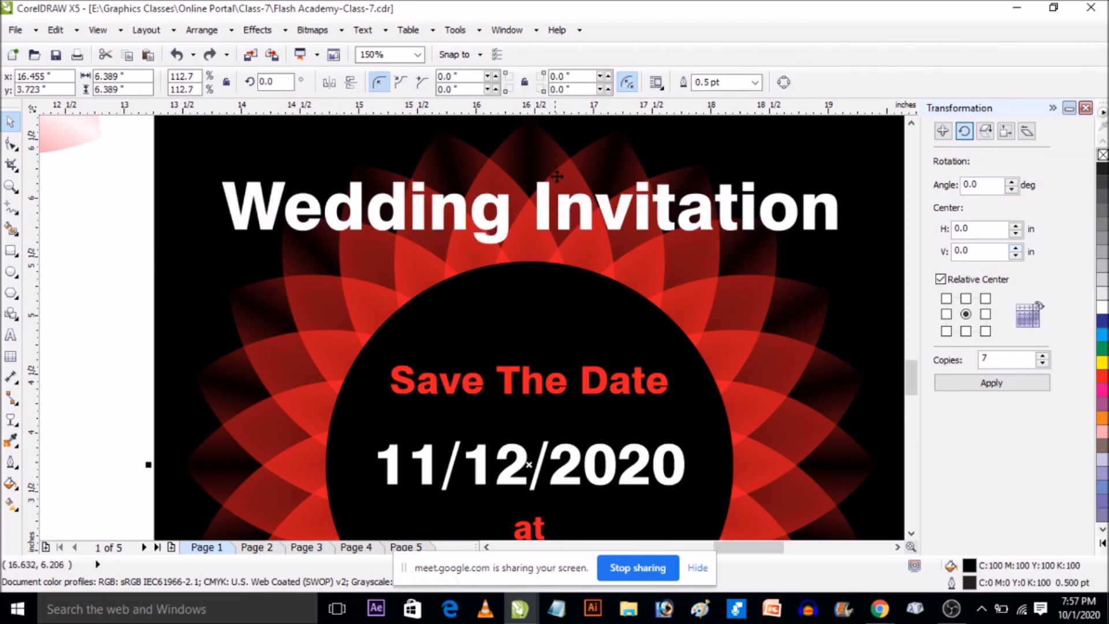
scroll(550, 179, up, 2)
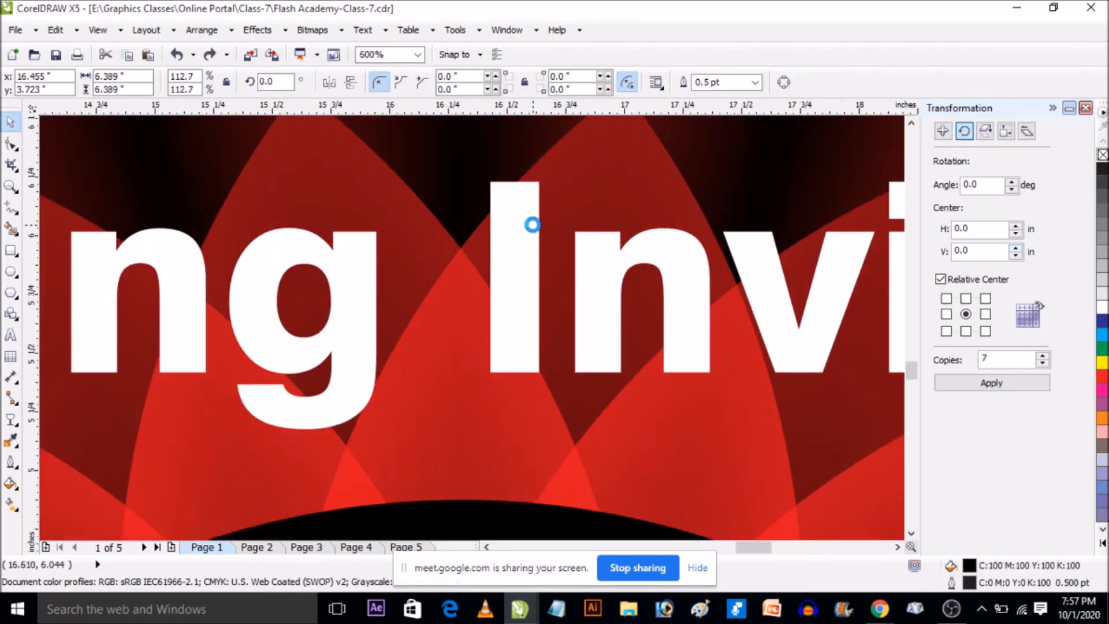
scroll(532, 225, down, 2)
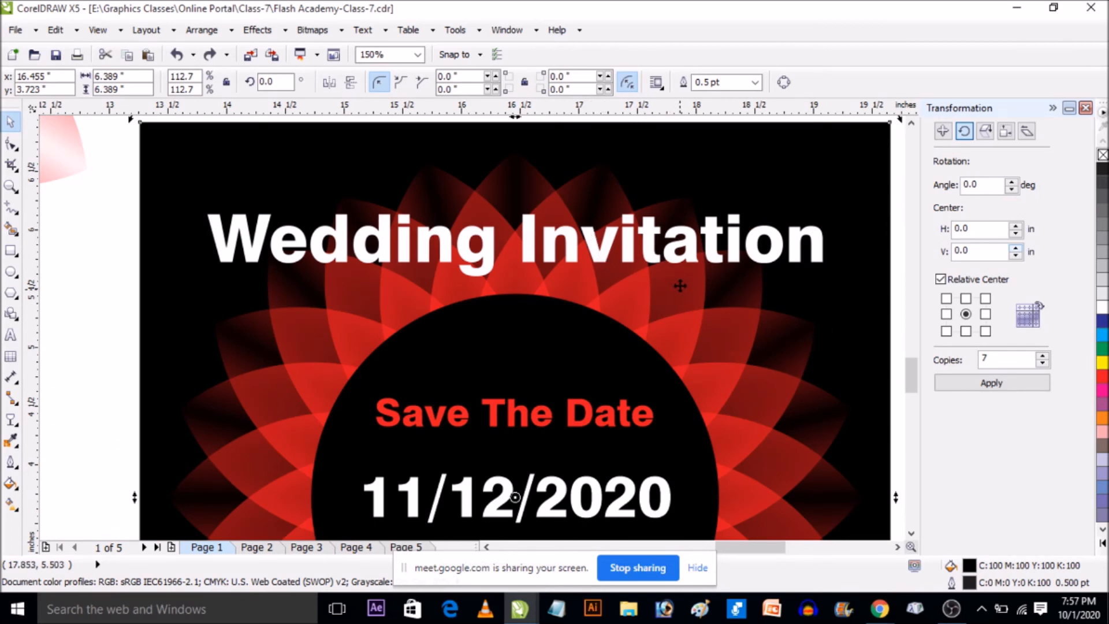
Draw a circle about 1.9 inches across beside the invitation and move it so it overlaps the black square's left edge
scroll(492, 217, down, 1)
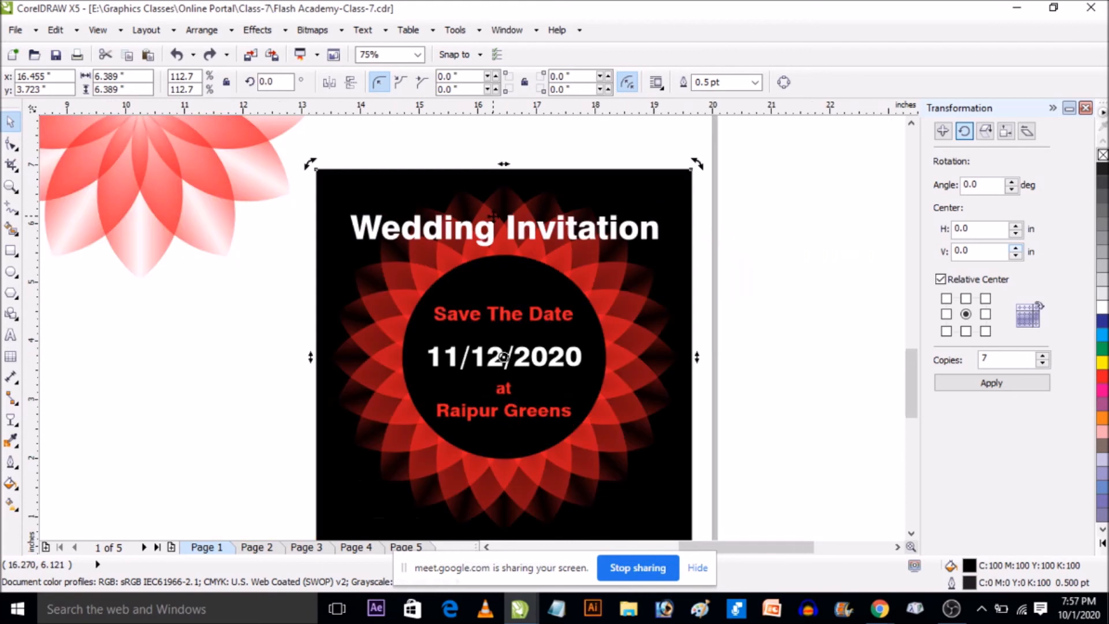
click(12, 269)
drag(130, 313, 242, 424)
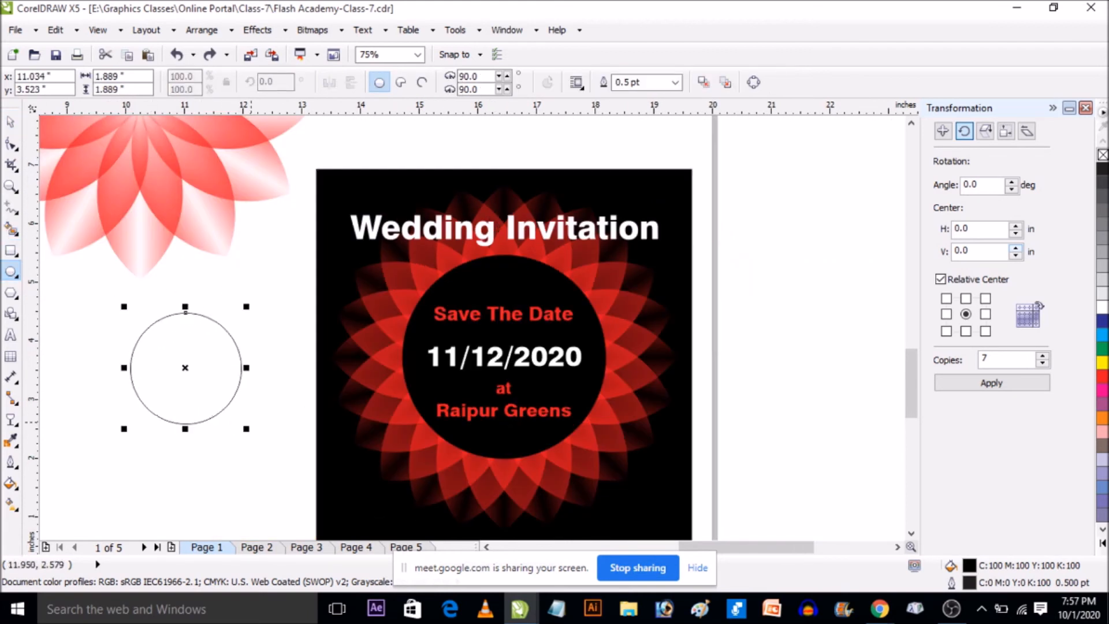
key(space)
drag(225, 359, 308, 371)
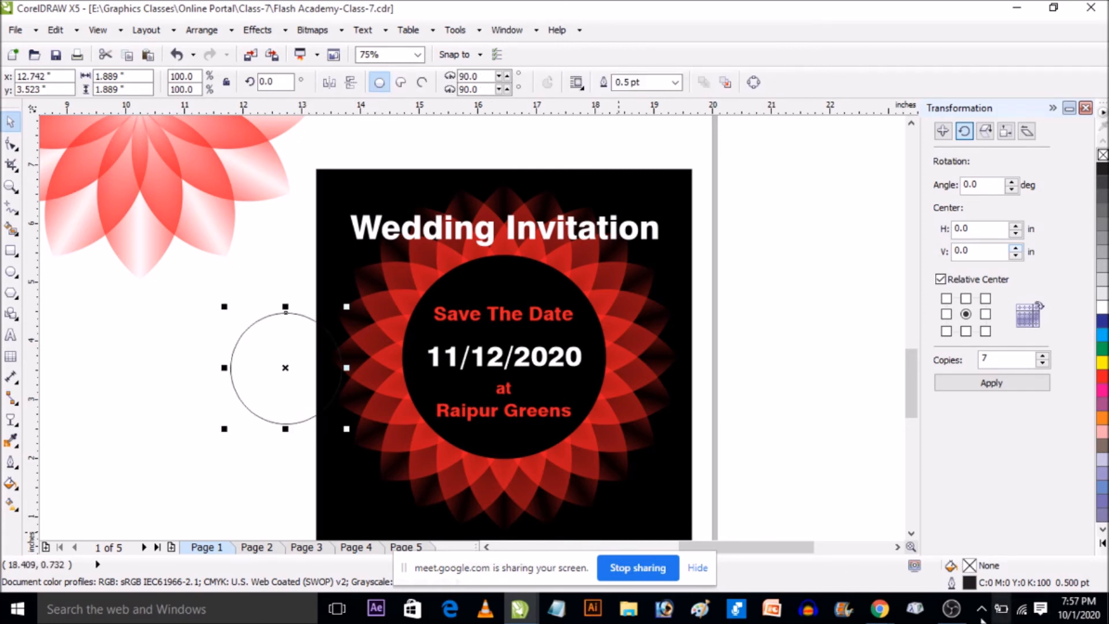
PowerClip the black flower square inside the small circle, and undo it
click(890, 614)
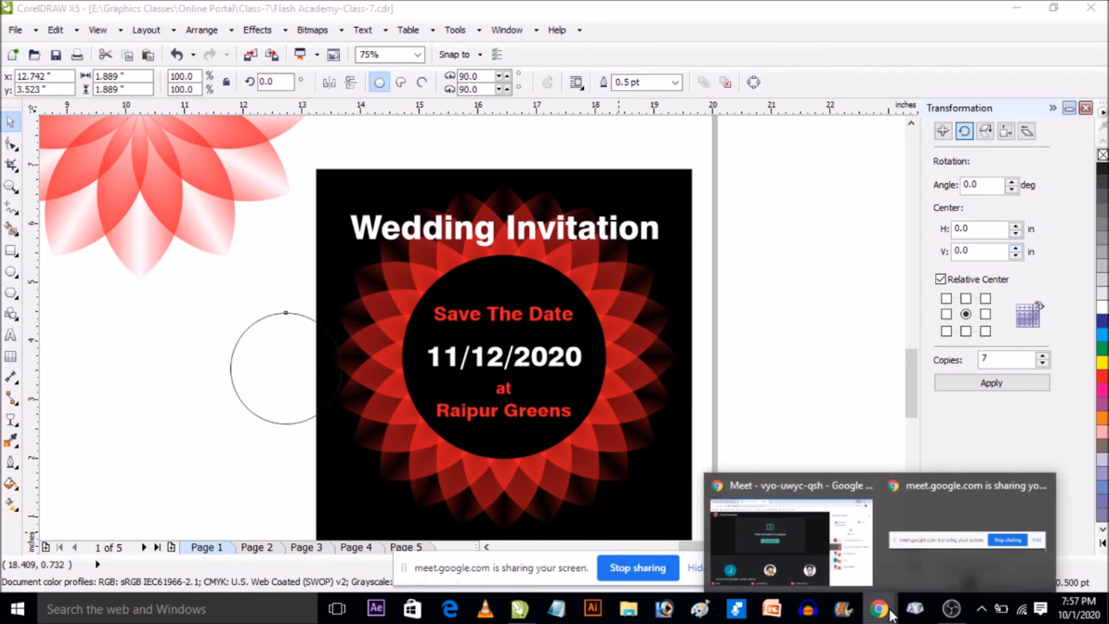
click(267, 360)
click(335, 271)
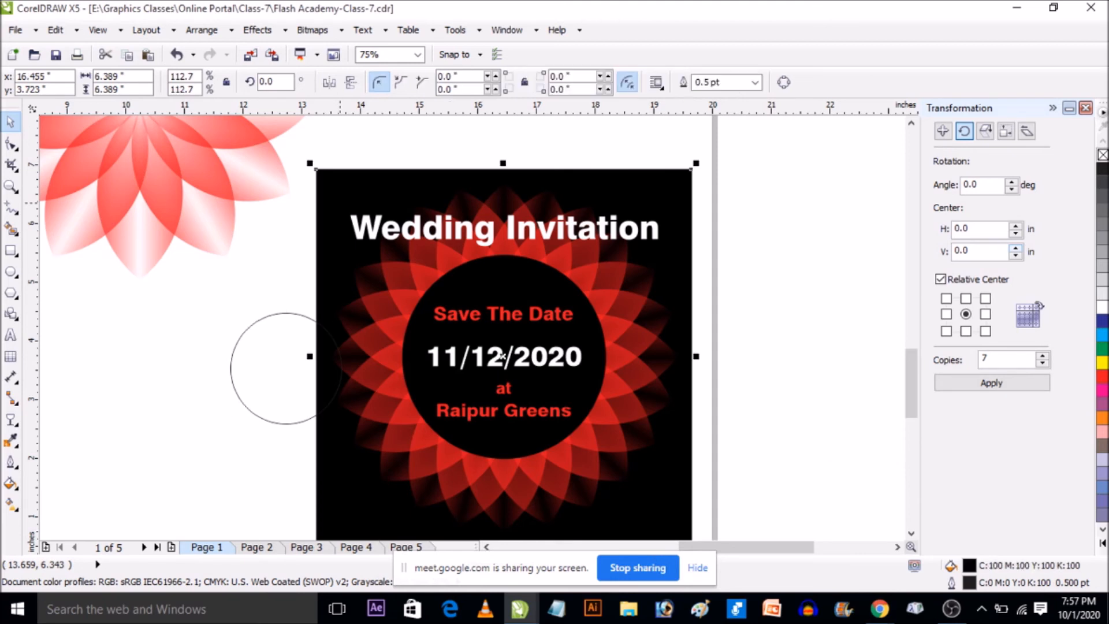
click(257, 30)
mouse_move(289, 261)
click(448, 263)
click(287, 343)
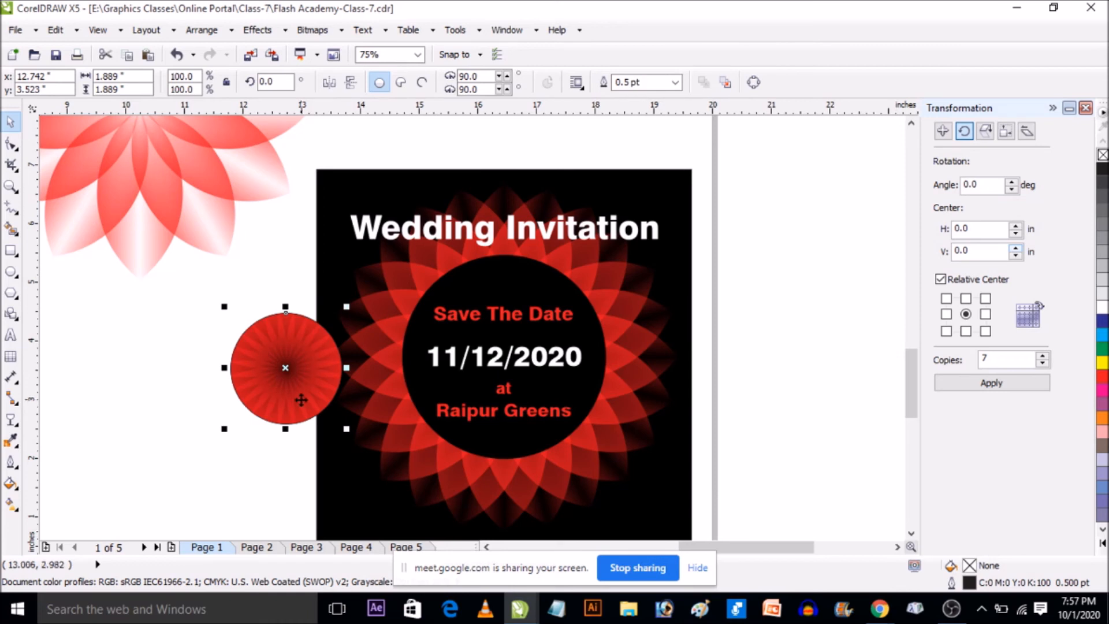
key(ctrl+z)
Move the small circle about 0.4 inches further over the black square's left edge
click(266, 268)
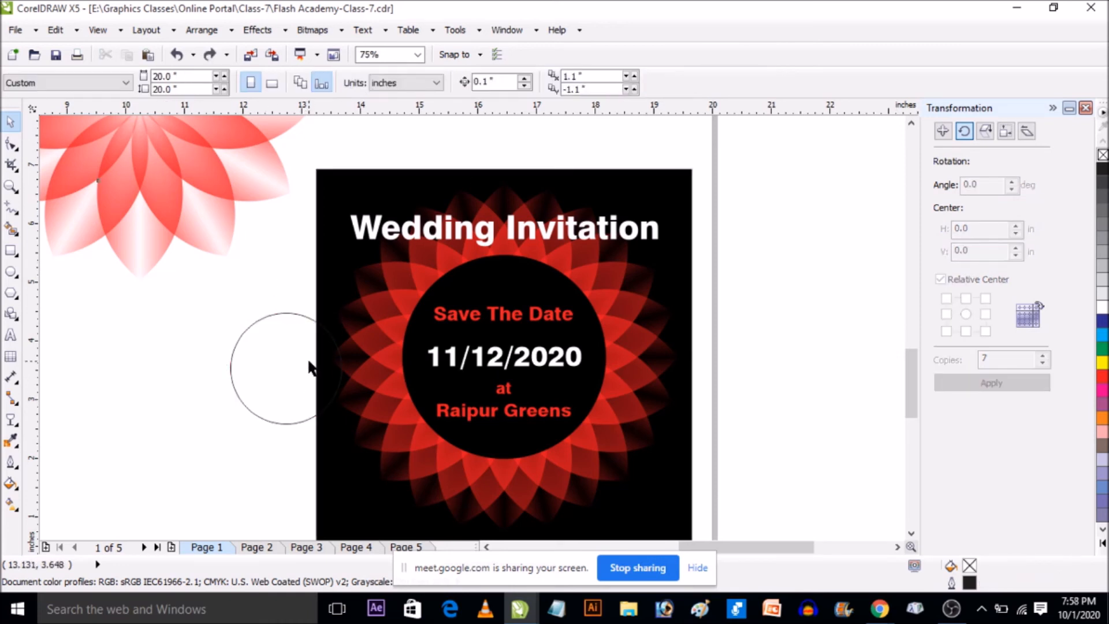
drag(292, 314, 315, 315)
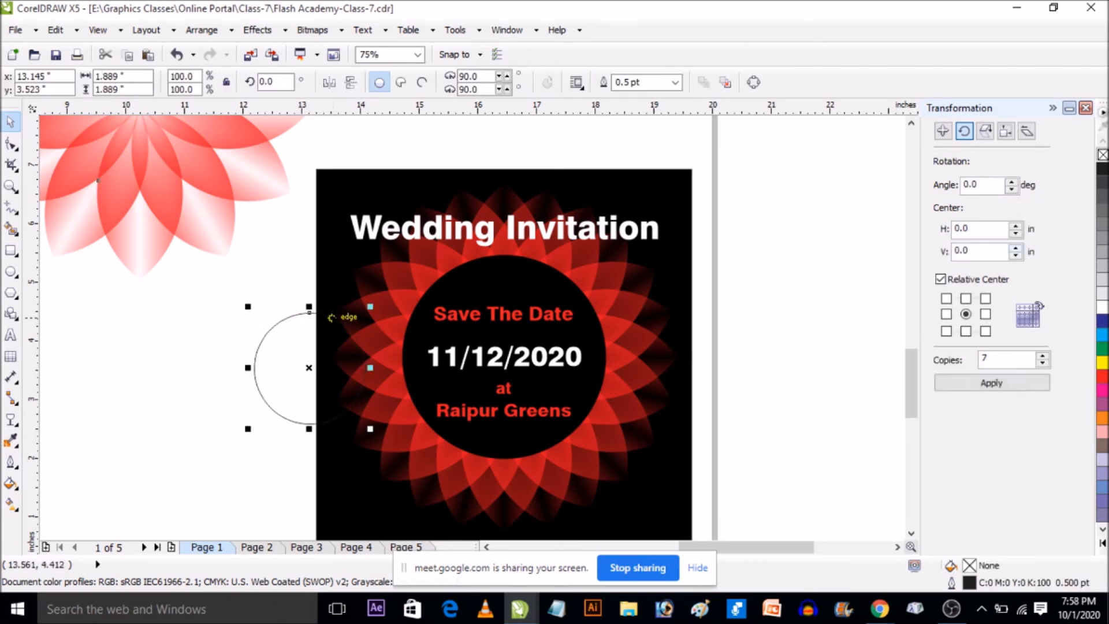
Turn off auto-centering of new PowerClip contents in the workspace editing options
click(504, 357)
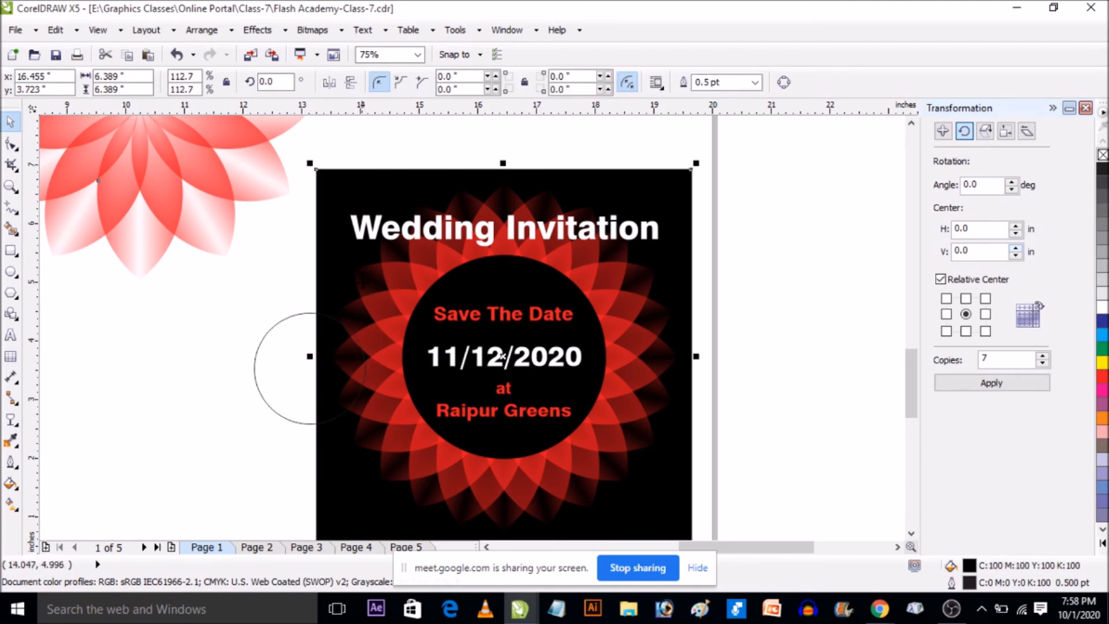
click(450, 32)
click(473, 51)
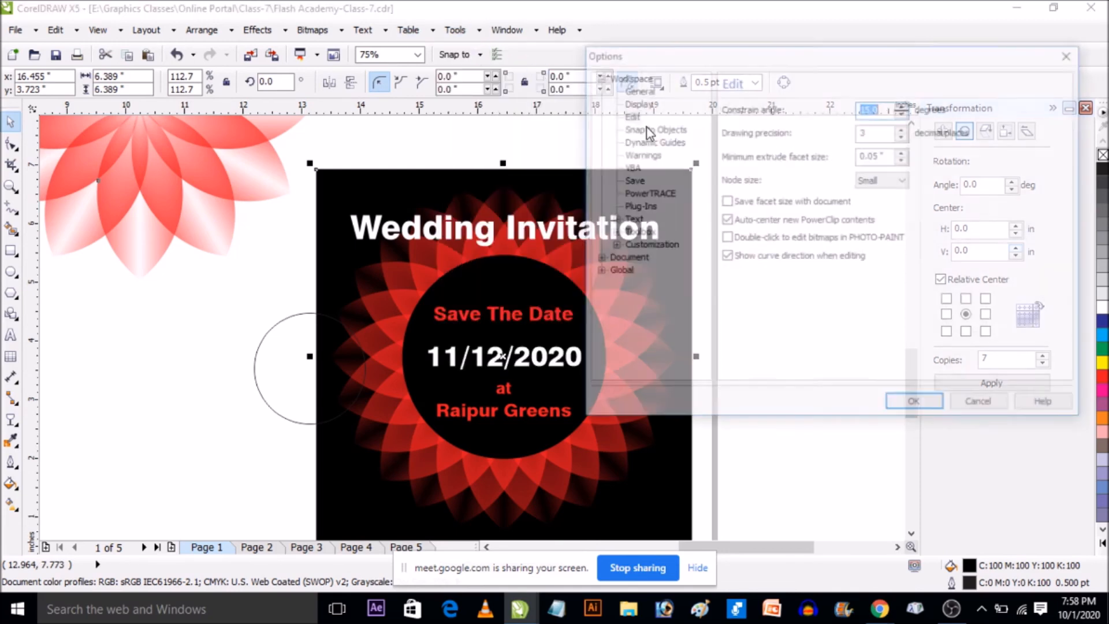
click(634, 115)
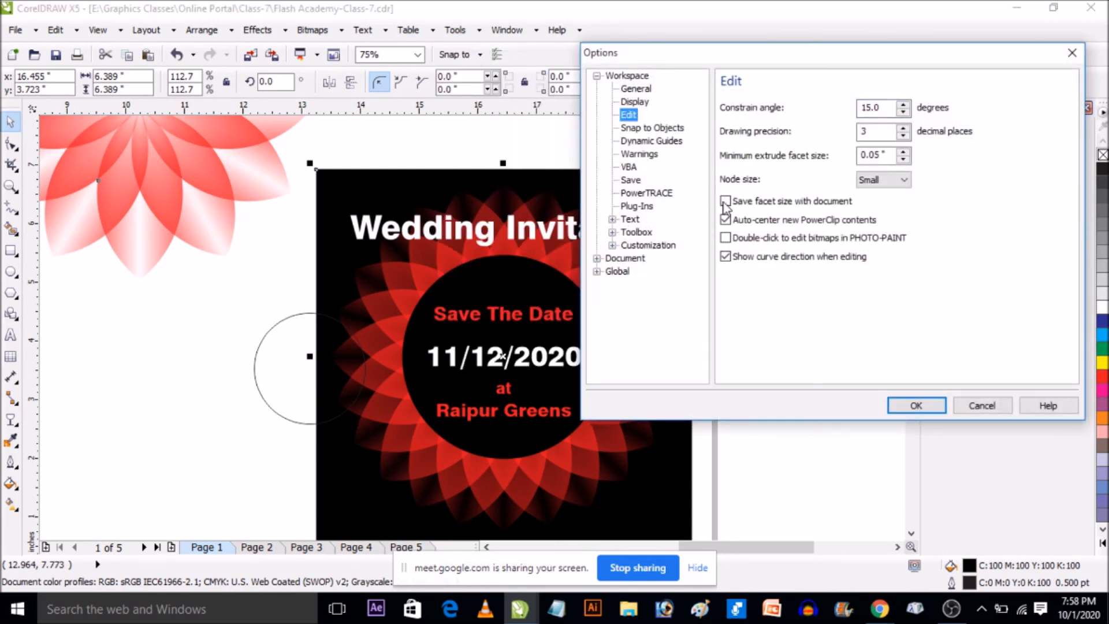
click(730, 224)
click(927, 405)
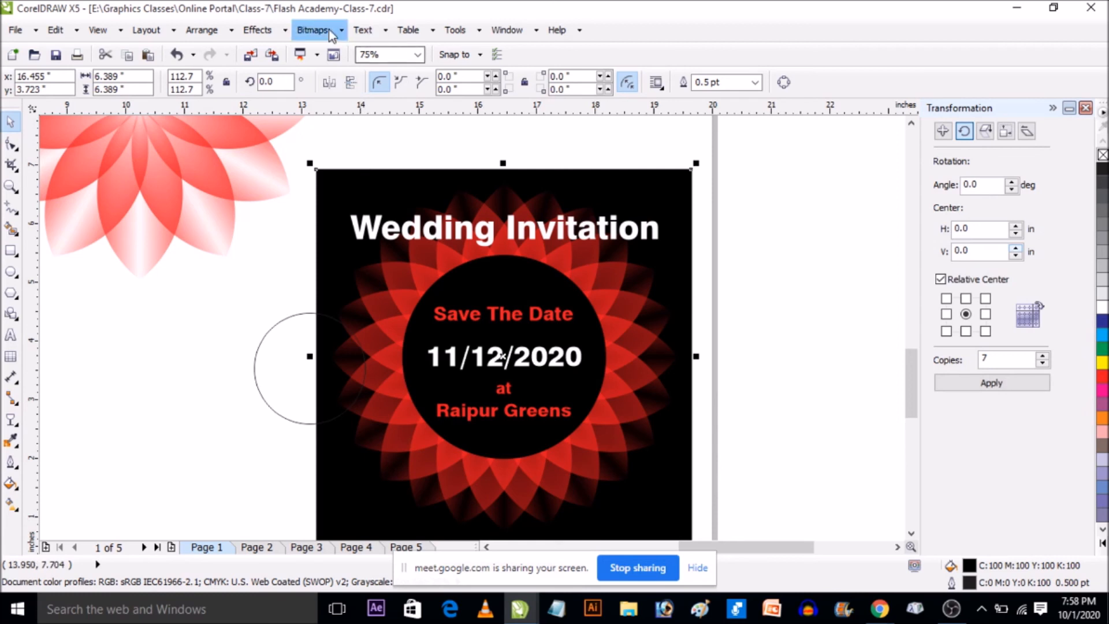
PowerClip the black flower square inside the small circle, move the clipped circle away from the invitation, and undo both
click(256, 34)
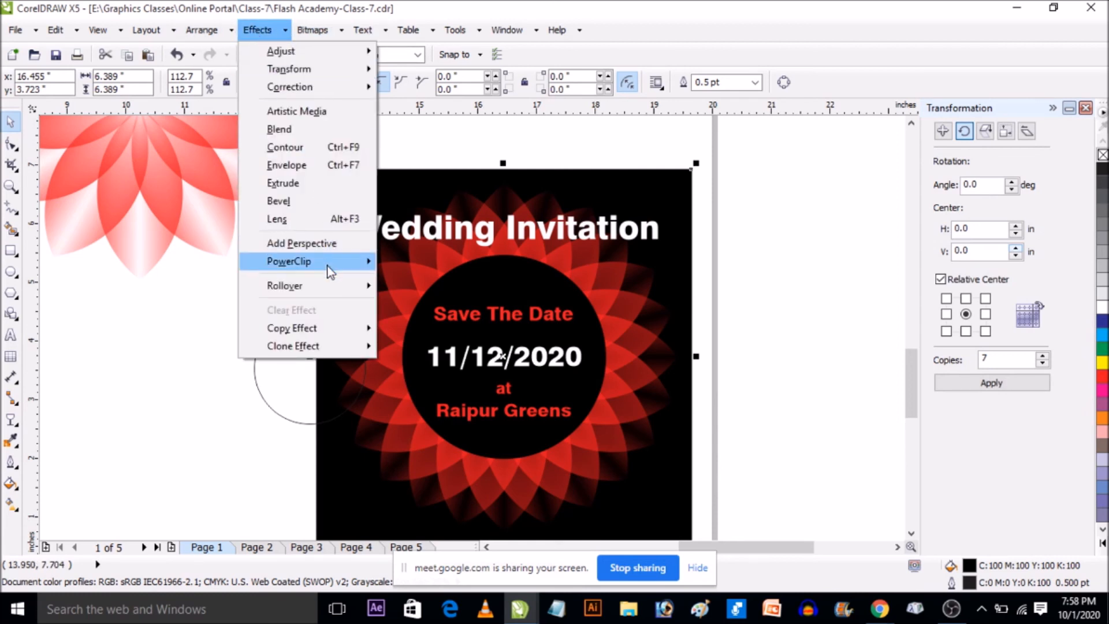
mouse_move(327, 264)
click(435, 266)
click(305, 364)
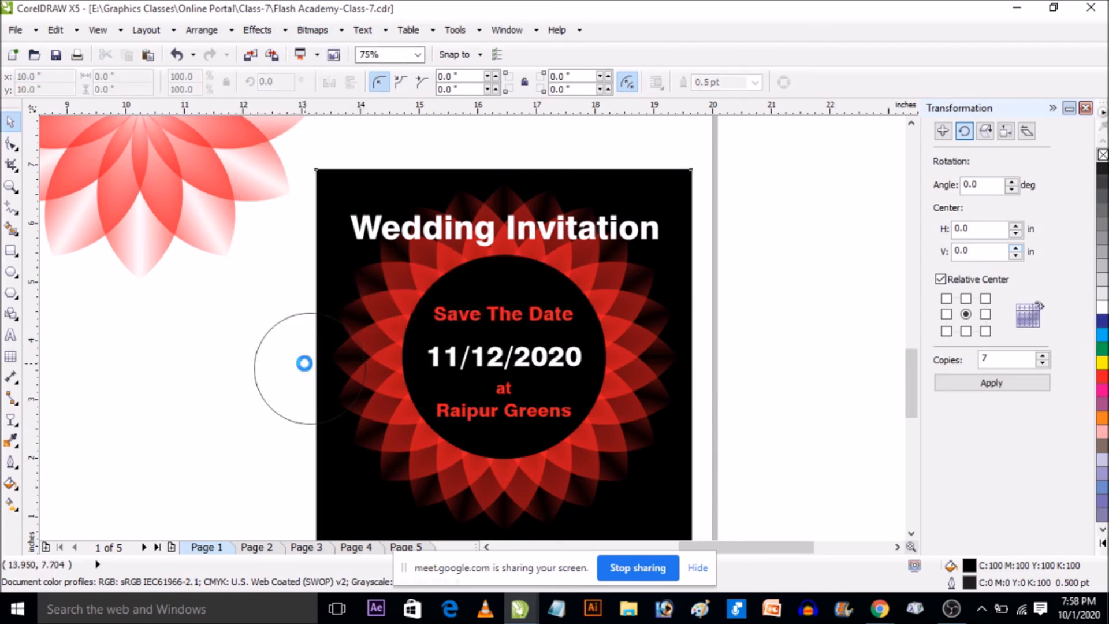
click(237, 255)
drag(289, 345, 226, 399)
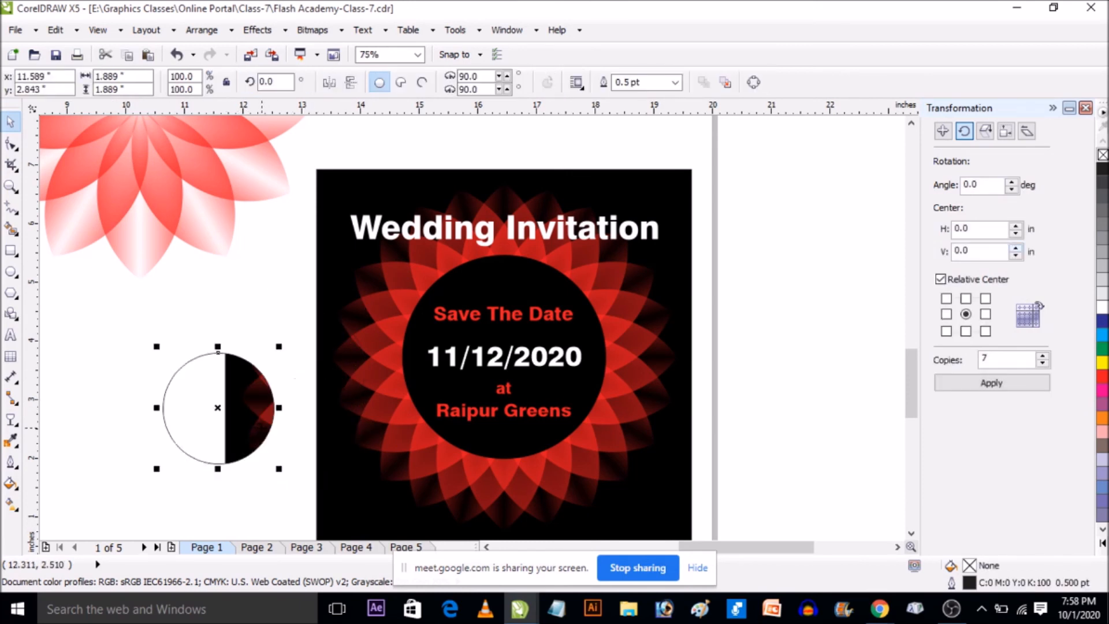
key(ctrl+z)
key(ctrl+z)
Delete the small circle overlapping the black square's left edge
click(252, 298)
click(308, 384)
key(Delete)
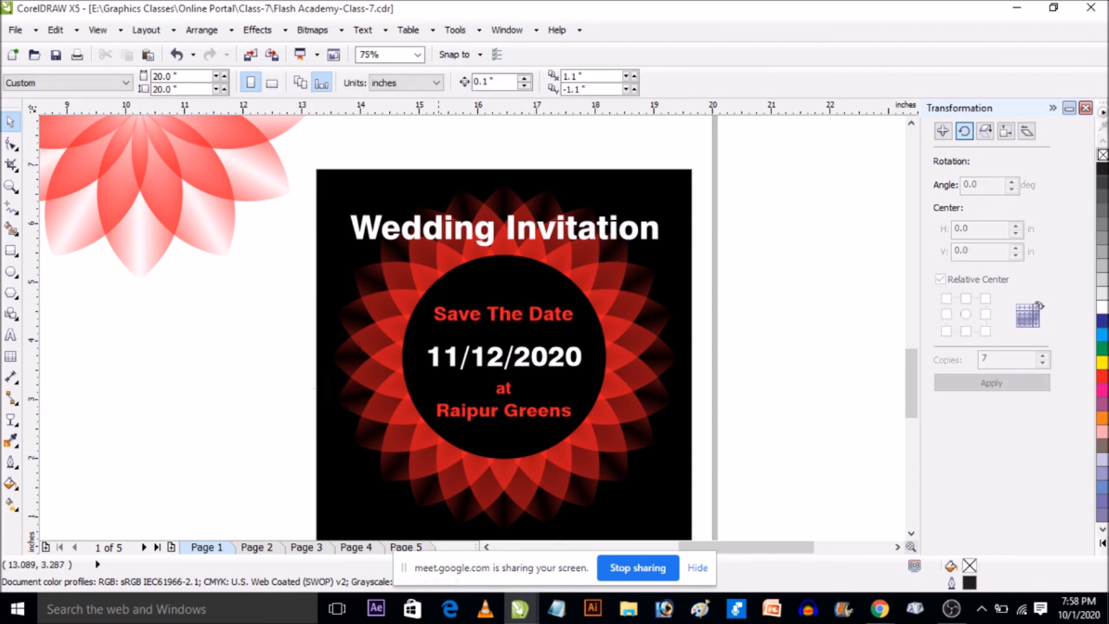
PowerClip the black flower square inside the "Wedding Invitation" text
drag(431, 256, 311, 293)
key(ctrl+z)
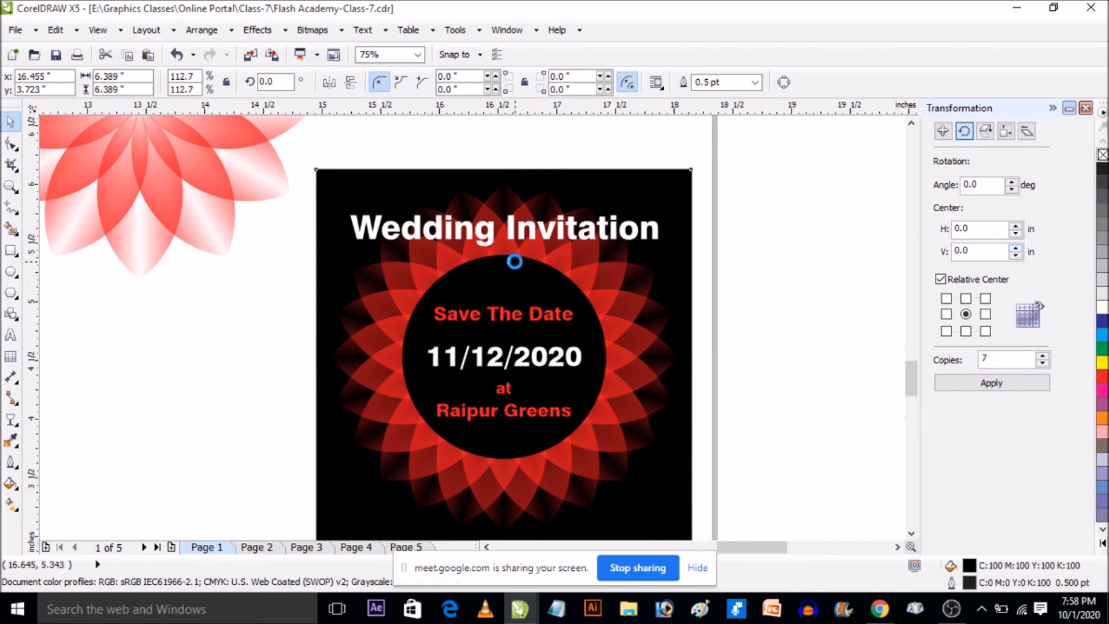
scroll(513, 260, up, 2)
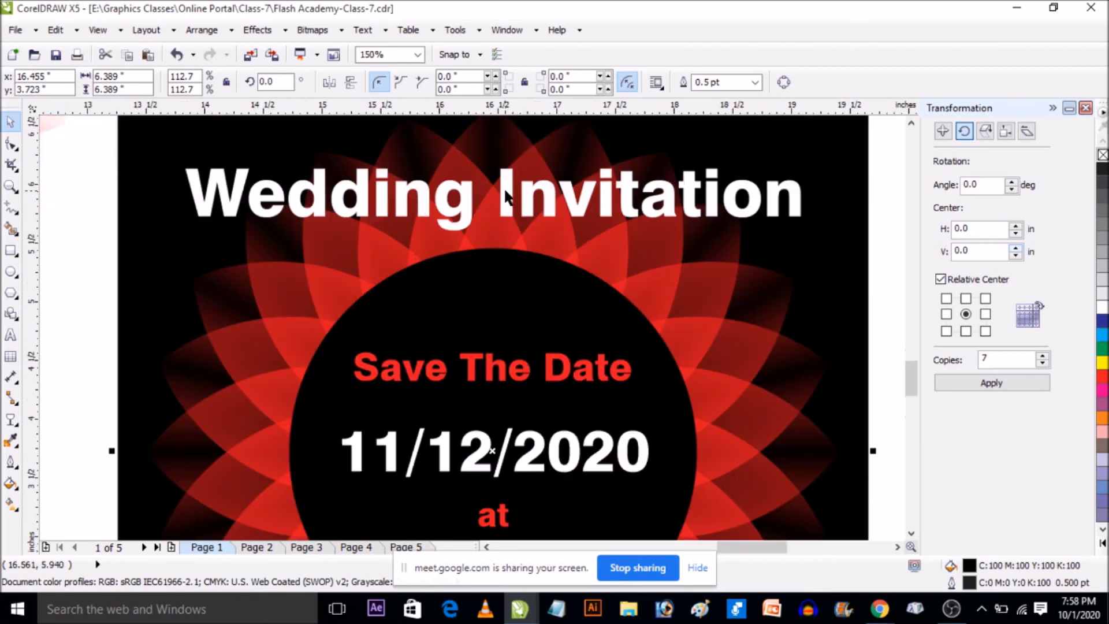
click(257, 30)
mouse_move(353, 266)
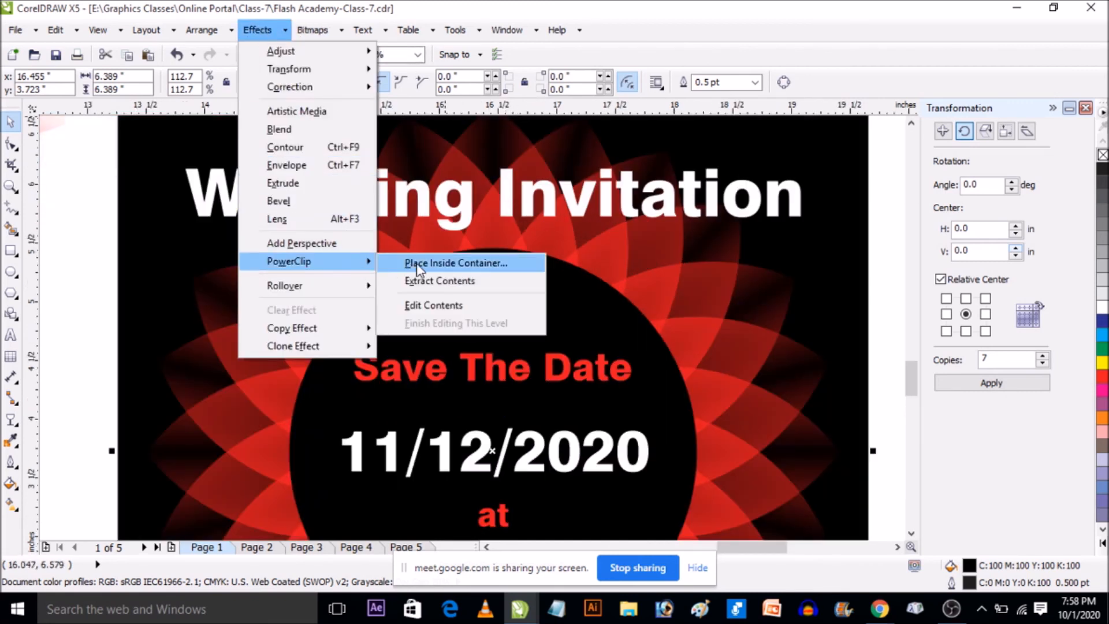
click(417, 263)
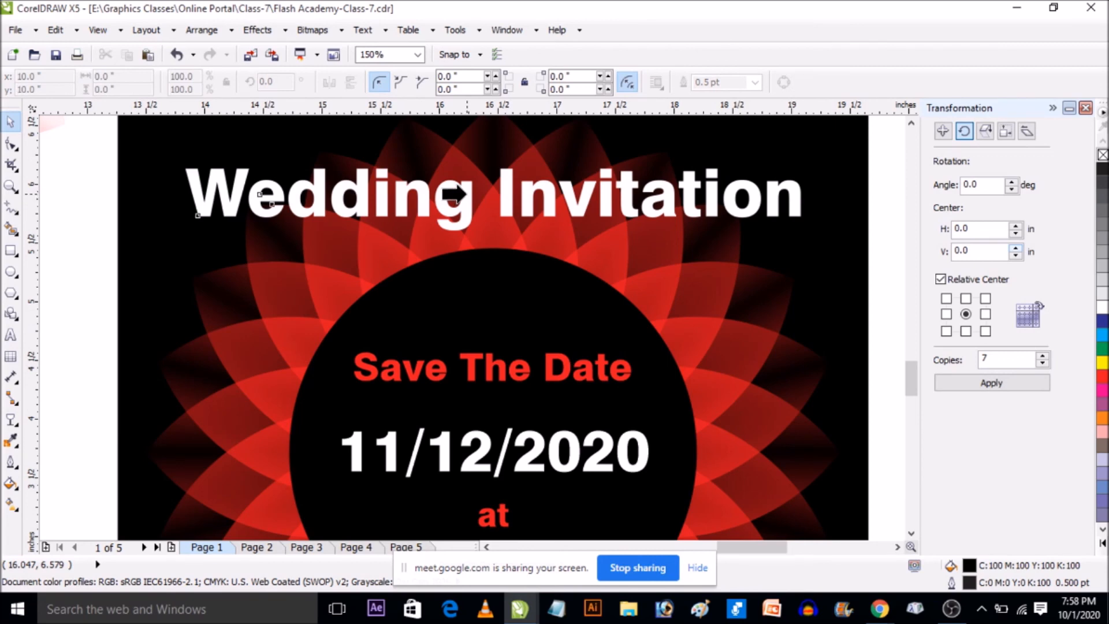
click(453, 195)
key(Escape)
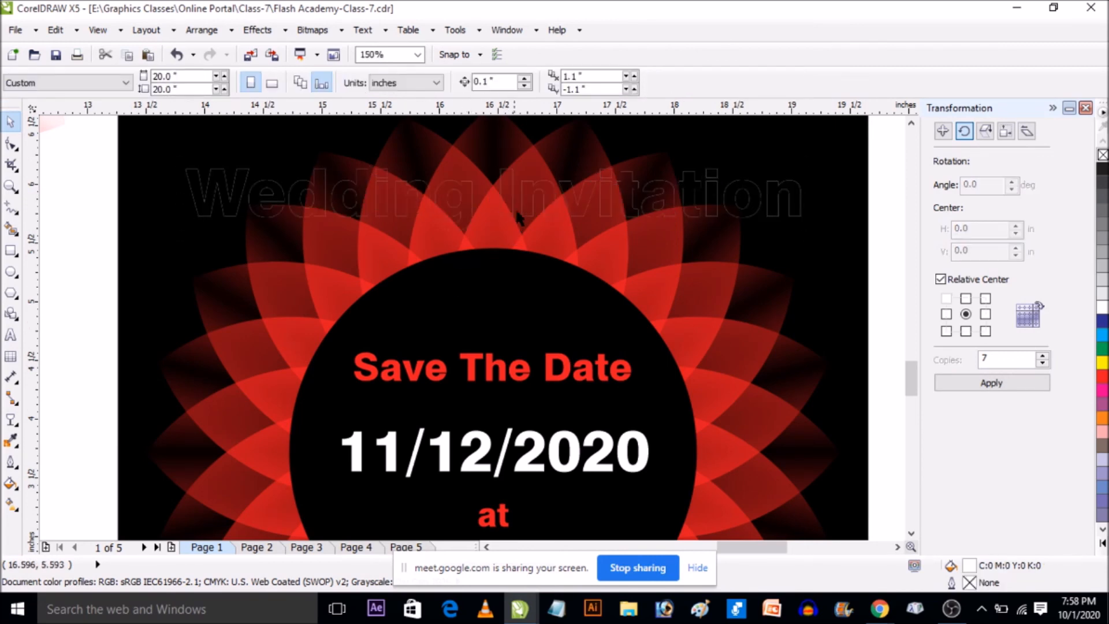
Give the clipped "Wedding Invitation" text a white outline
scroll(516, 207, down, 2)
scroll(514, 203, down, 2)
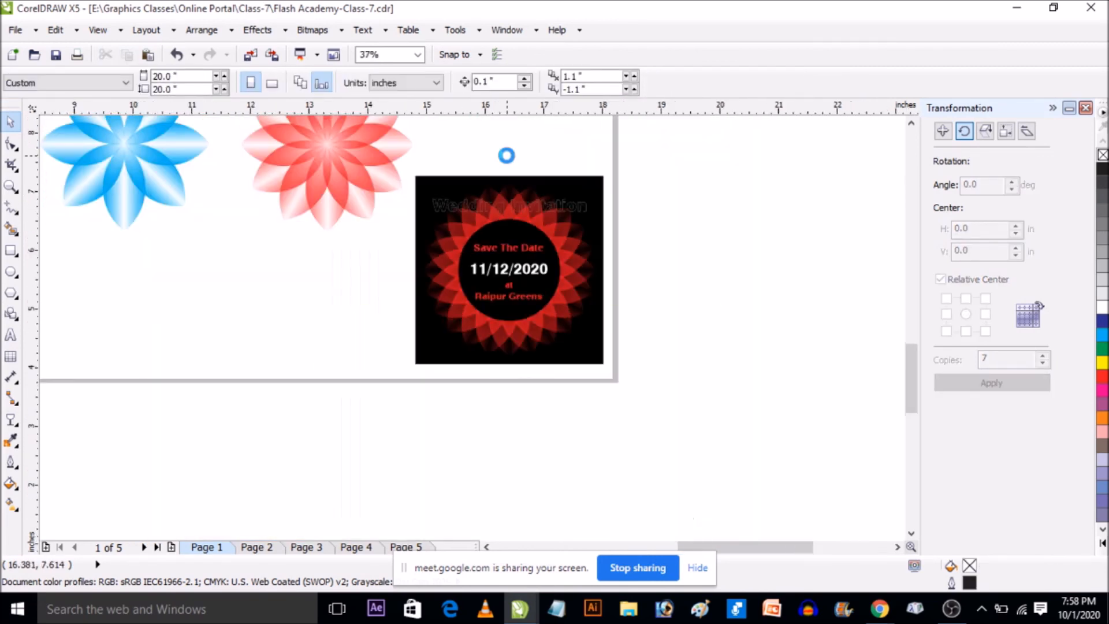
scroll(507, 152, up, 2)
drag(515, 255, 515, 168)
scroll(470, 155, up, 4)
key(ctrl+z)
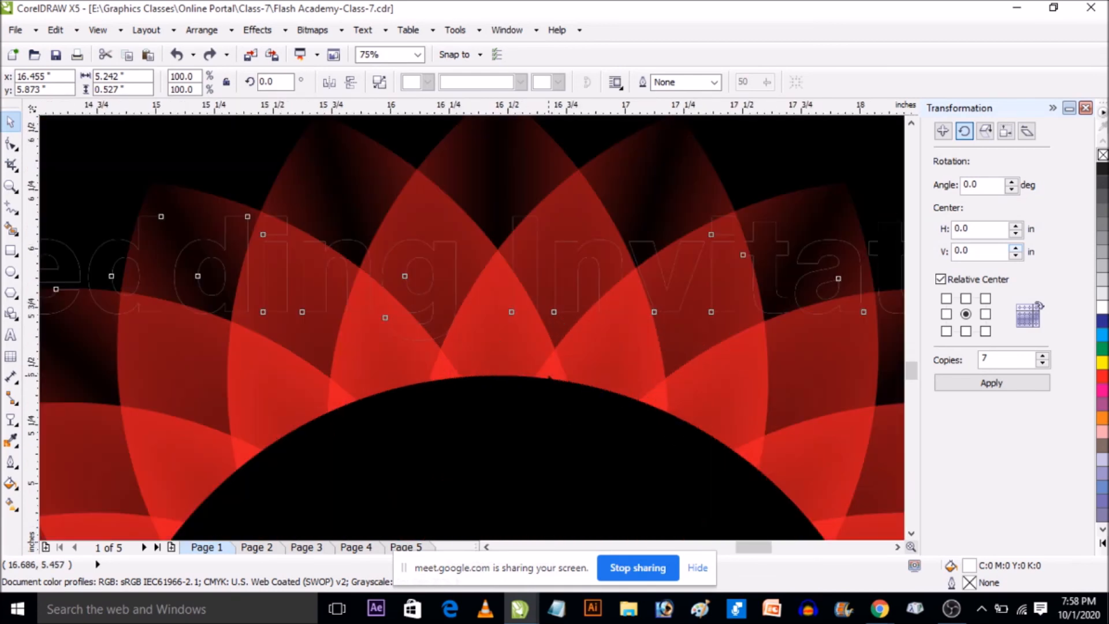
right_click(1102, 306)
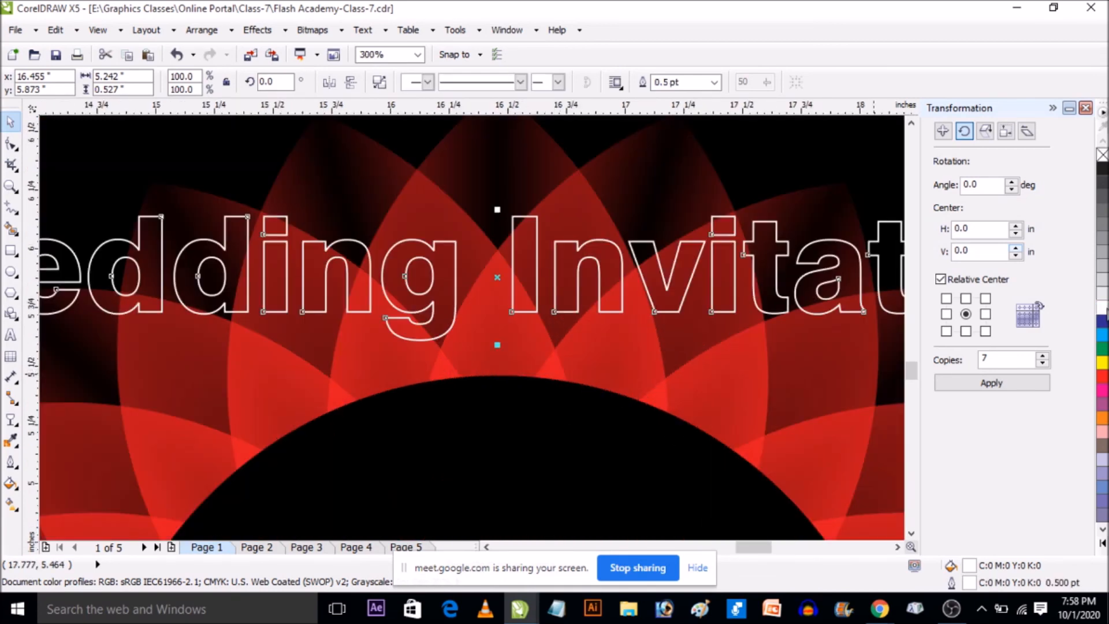
scroll(573, 270, down, 2)
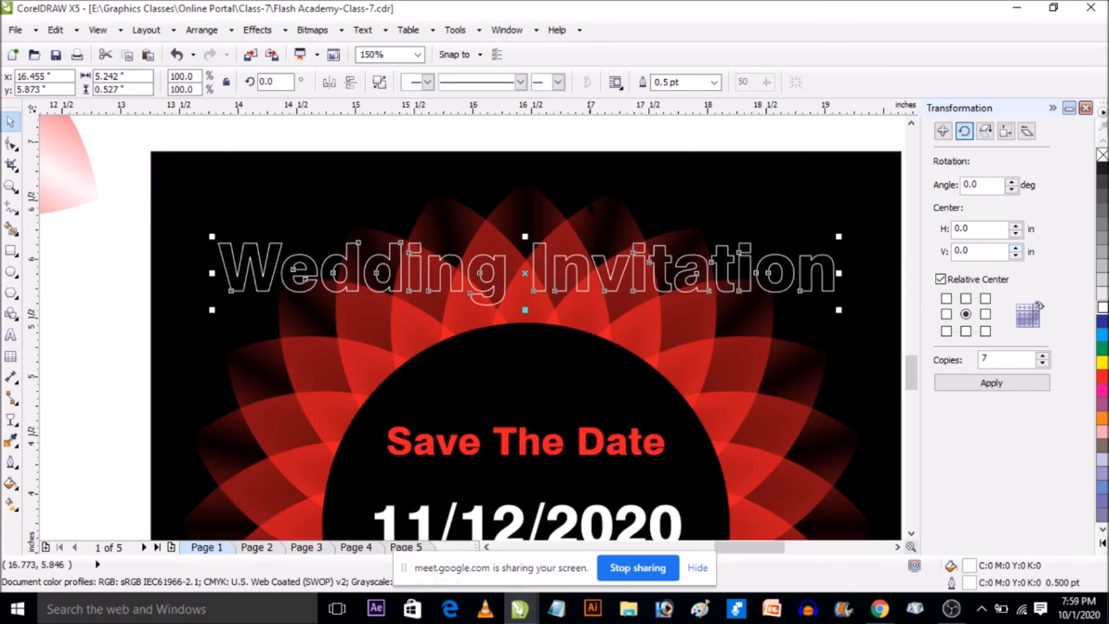
click(570, 142)
Duplicate the outlined "Wedding Invitation" text behind the original and give the copy a black fill and outline
scroll(595, 309, up, 2)
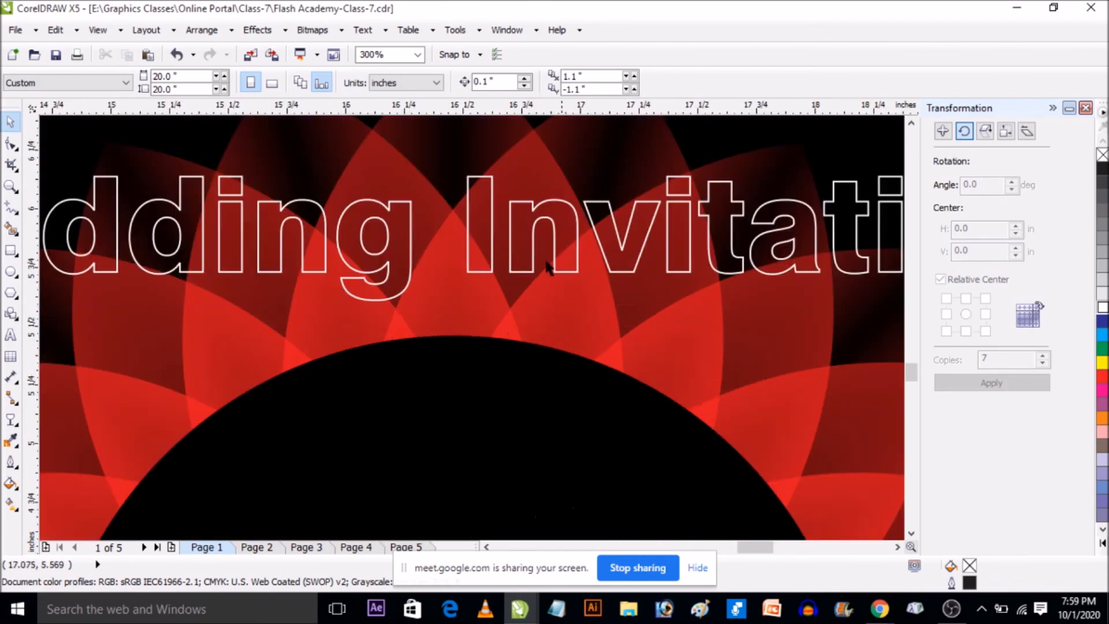
scroll(478, 259, up, 2)
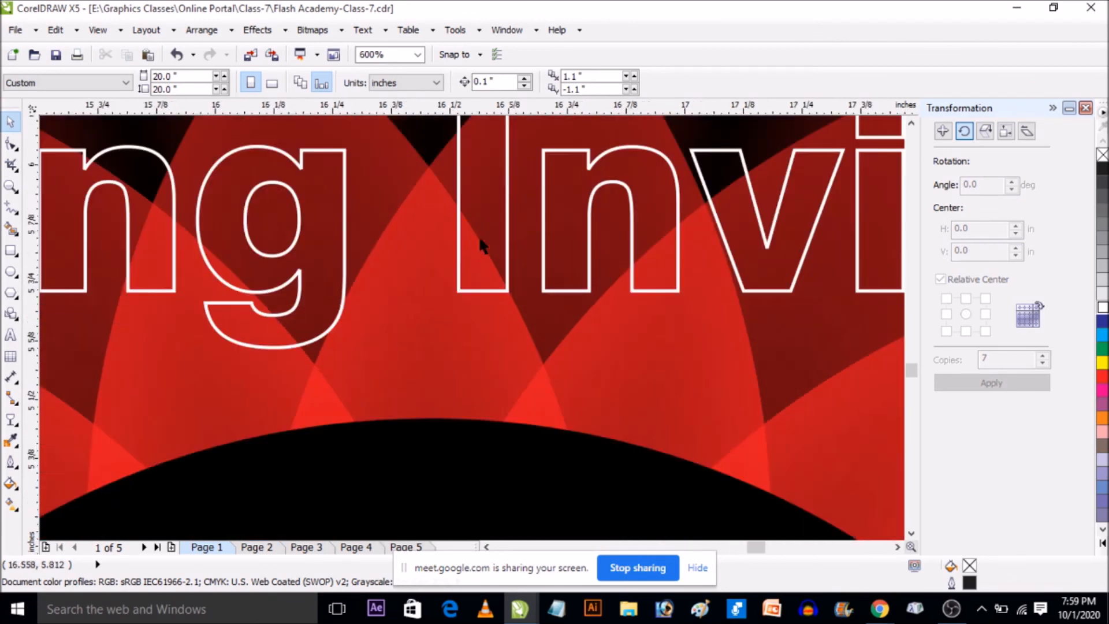
scroll(495, 227, down, 4)
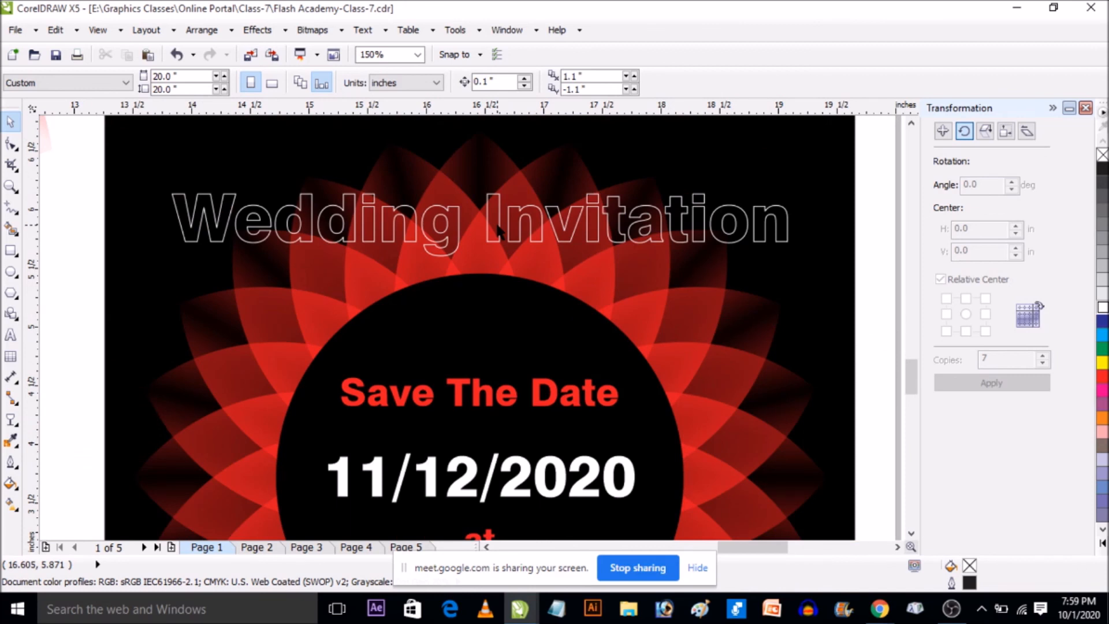
click(498, 230)
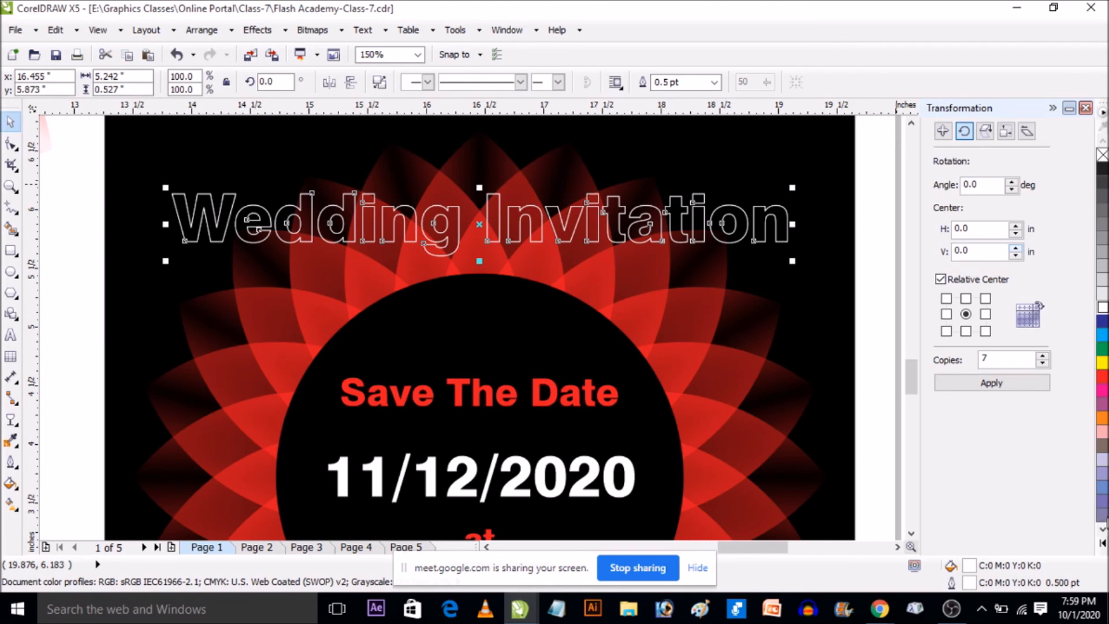
click(1102, 544)
click(1099, 153)
right_click(1099, 153)
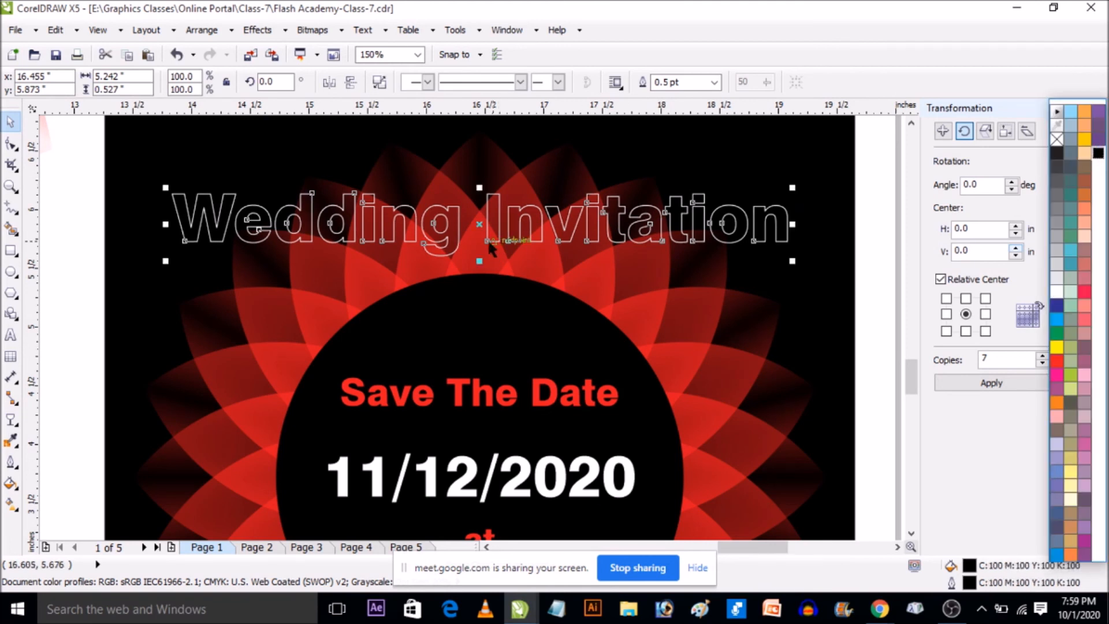
Extract the PowerClip contents from the black text copy and delete the extracted flower square
scroll(489, 228, up, 2)
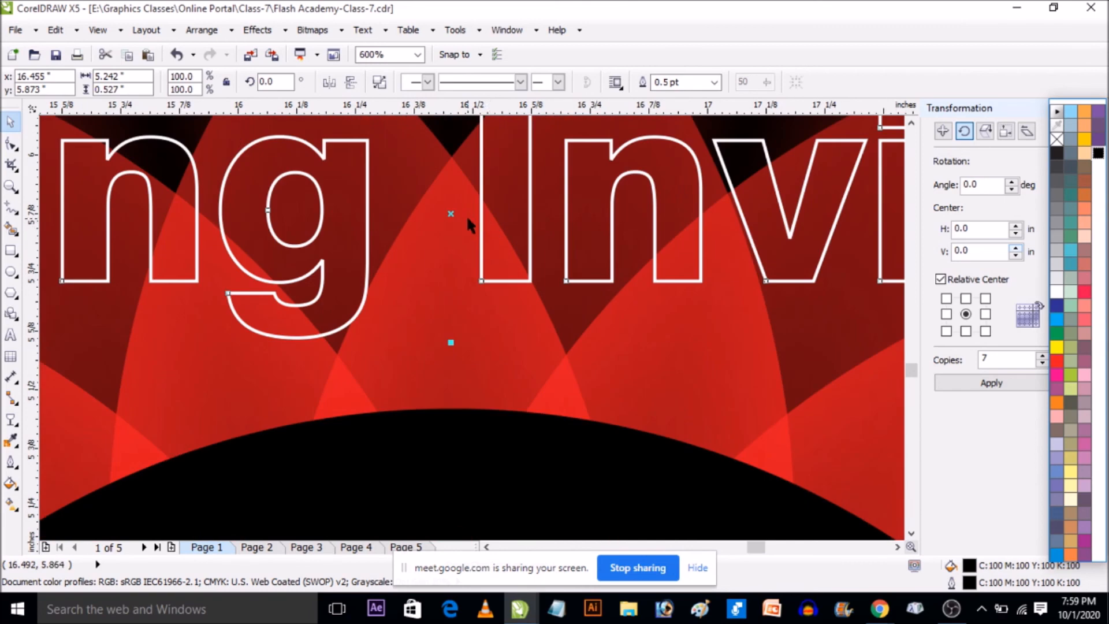
right_click(450, 213)
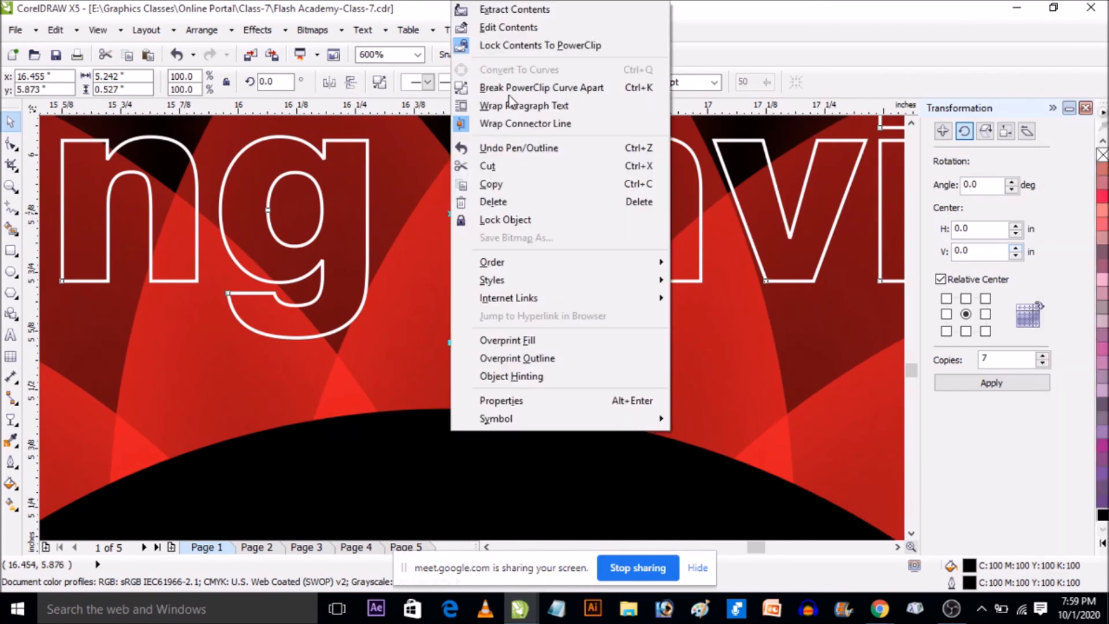
click(514, 10)
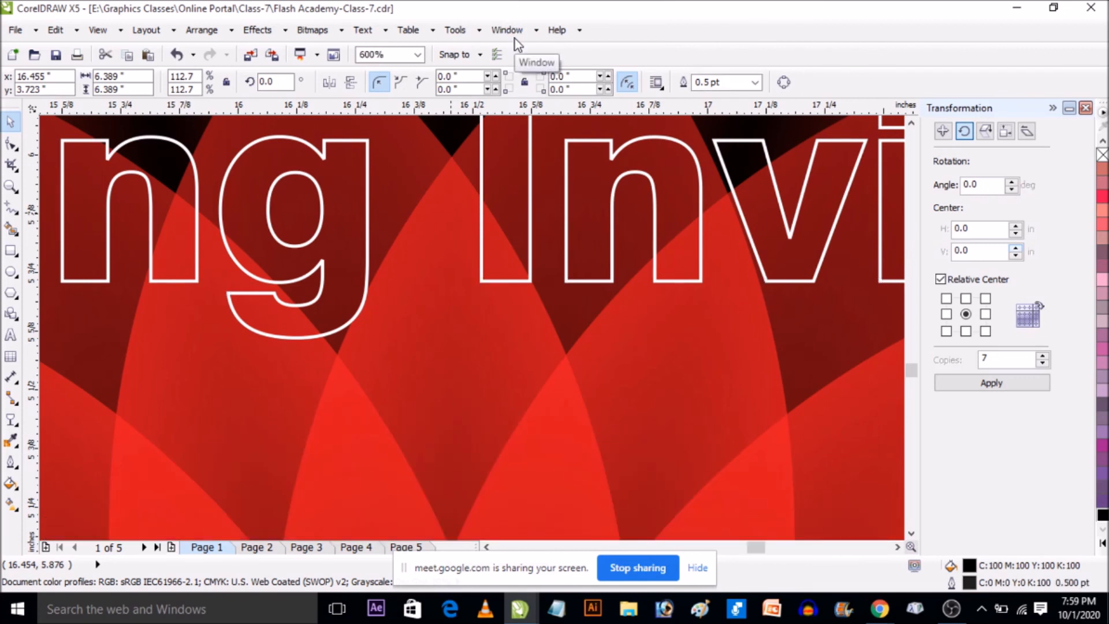
click(484, 203)
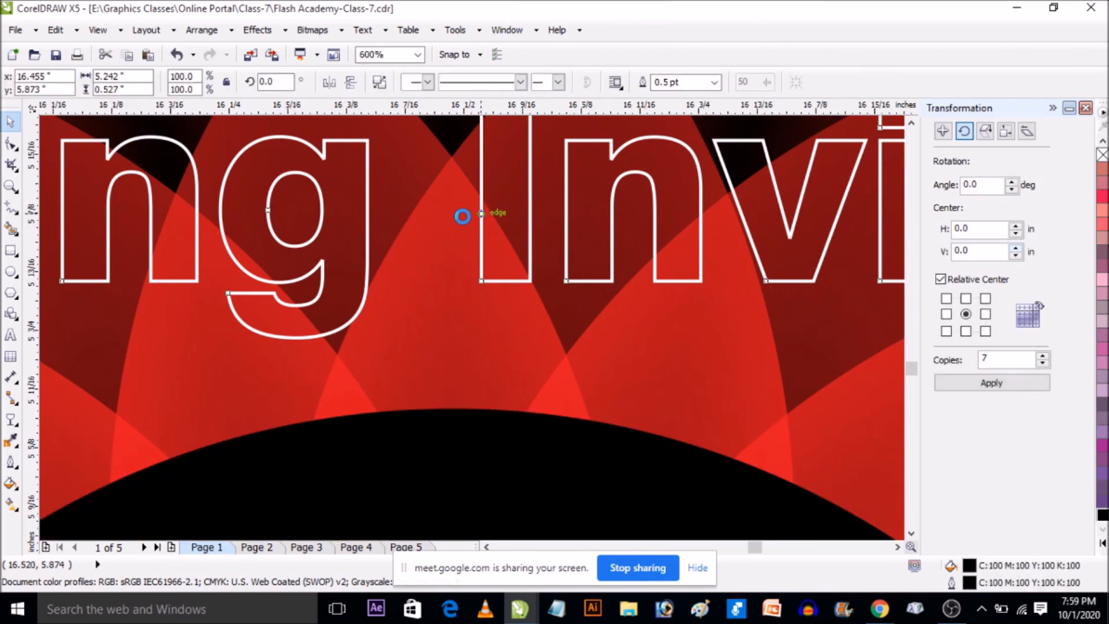
Offset the black text copy about 0.02 inches right and down as a shadow, and fine-tune its position
scroll(481, 213, up, 1)
drag(422, 215, 439, 235)
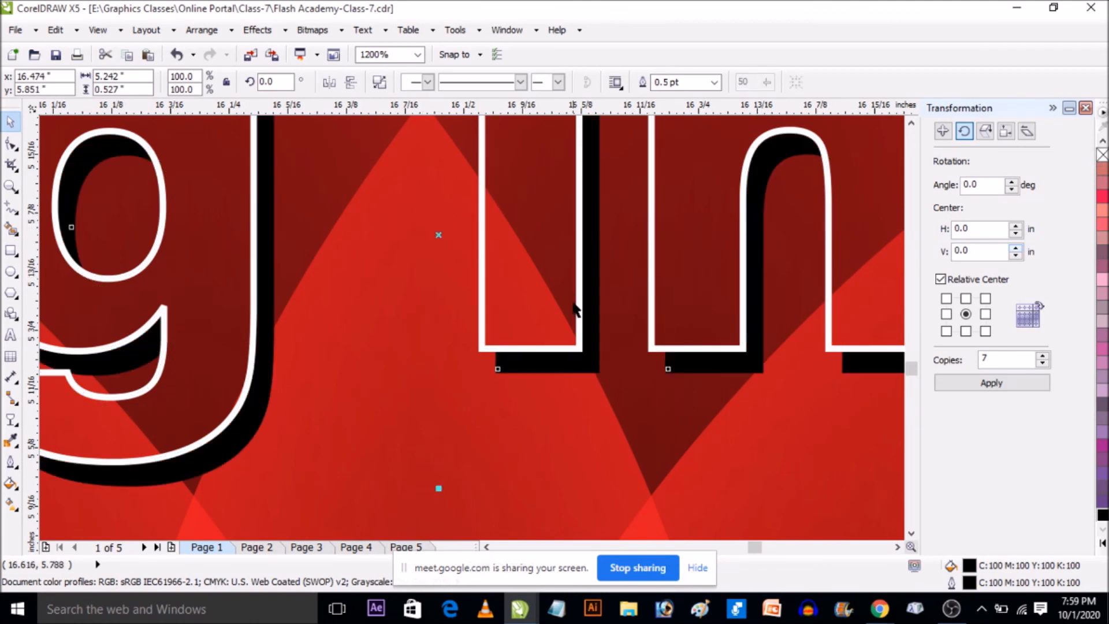
scroll(730, 372, down, 3)
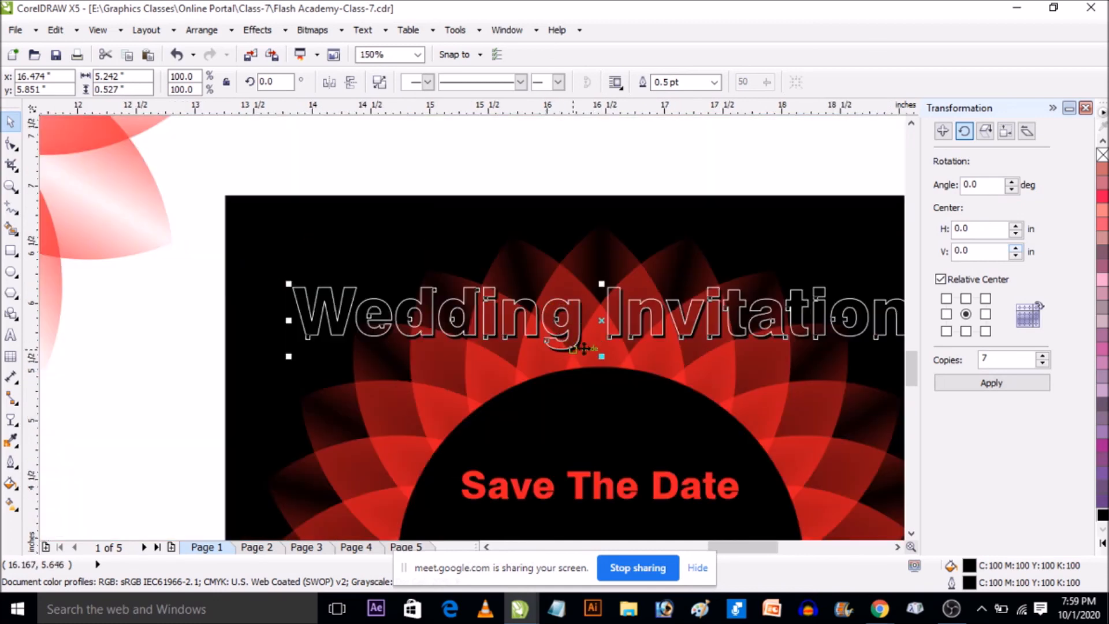
scroll(623, 324, up, 3)
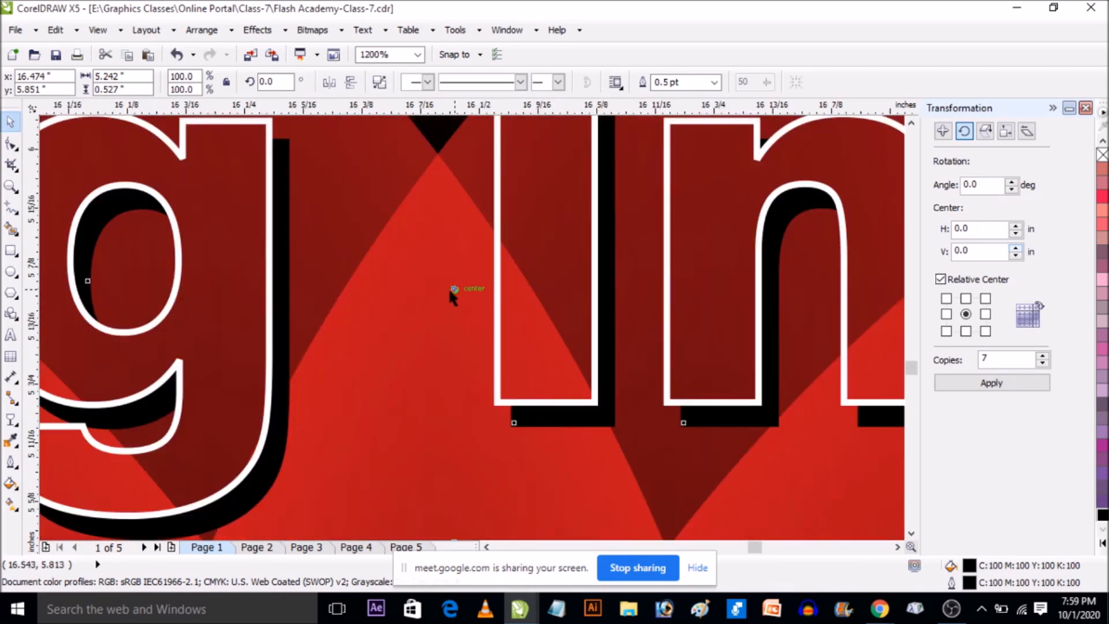
drag(454, 288, 460, 292)
scroll(459, 285, down, 3)
scroll(460, 289, down, 2)
click(455, 200)
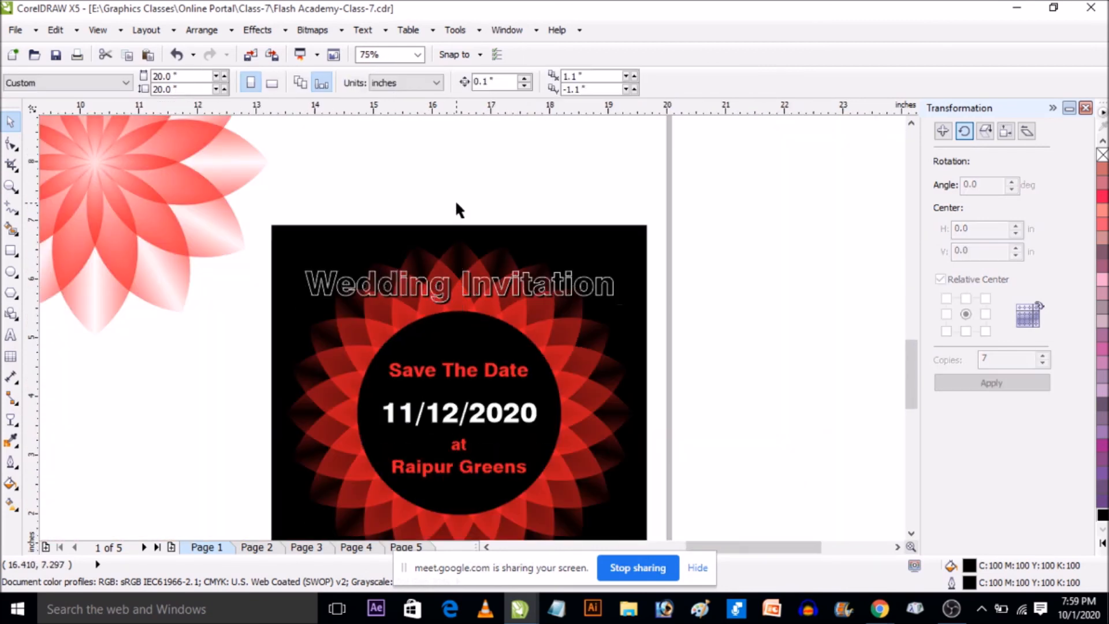
scroll(455, 199, down, 2)
scroll(399, 346, up, 1)
scroll(329, 202, down, 1)
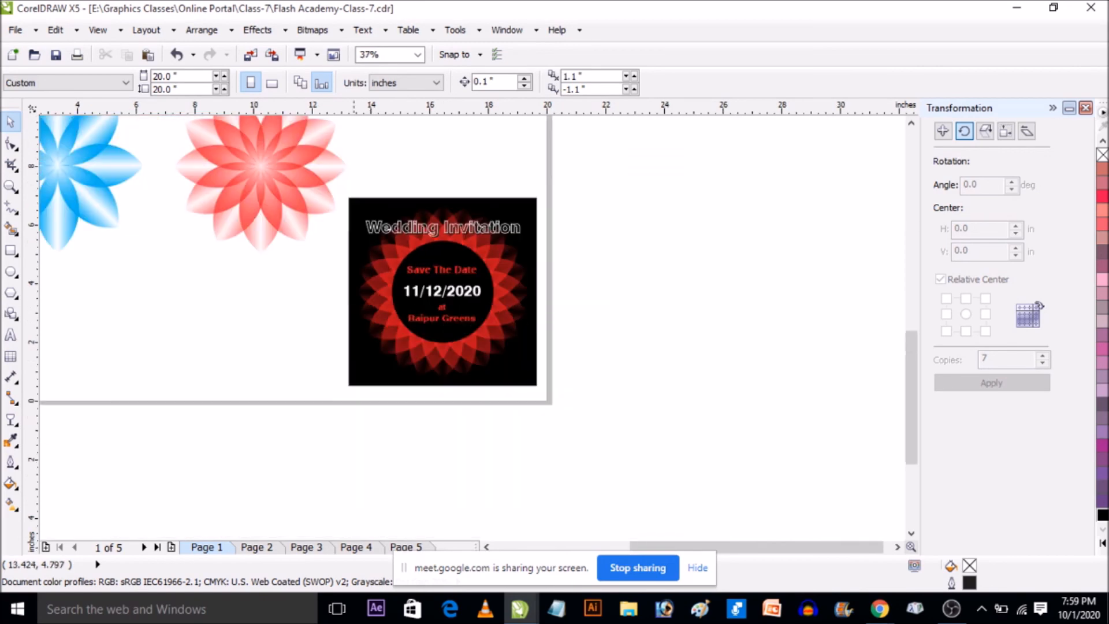
scroll(420, 318, up, 1)
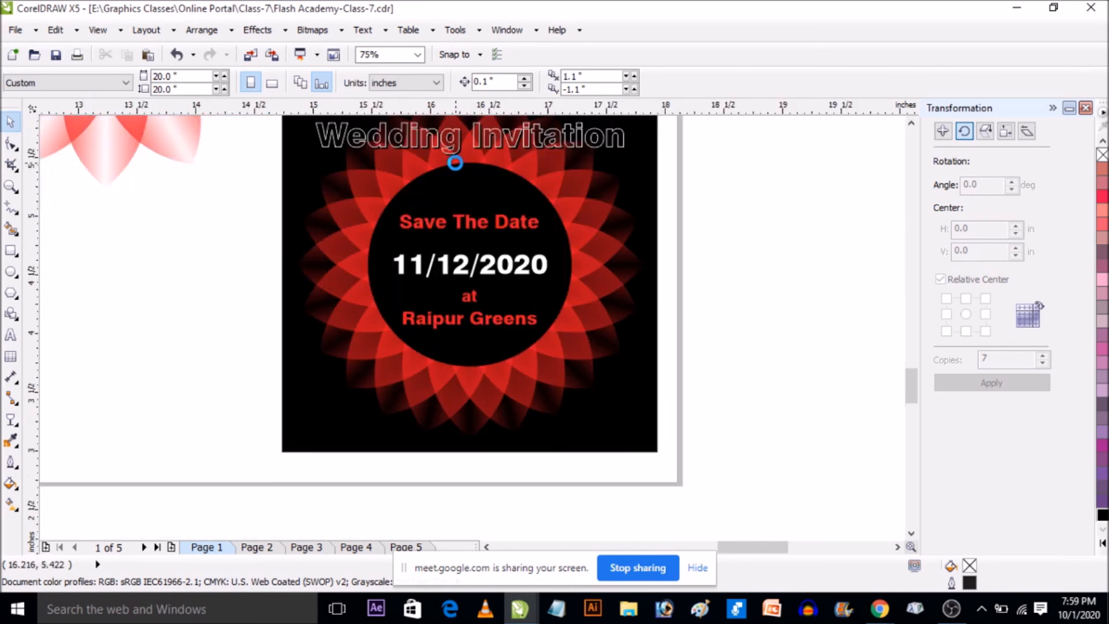
scroll(453, 166, up, 1)
scroll(478, 248, down, 2)
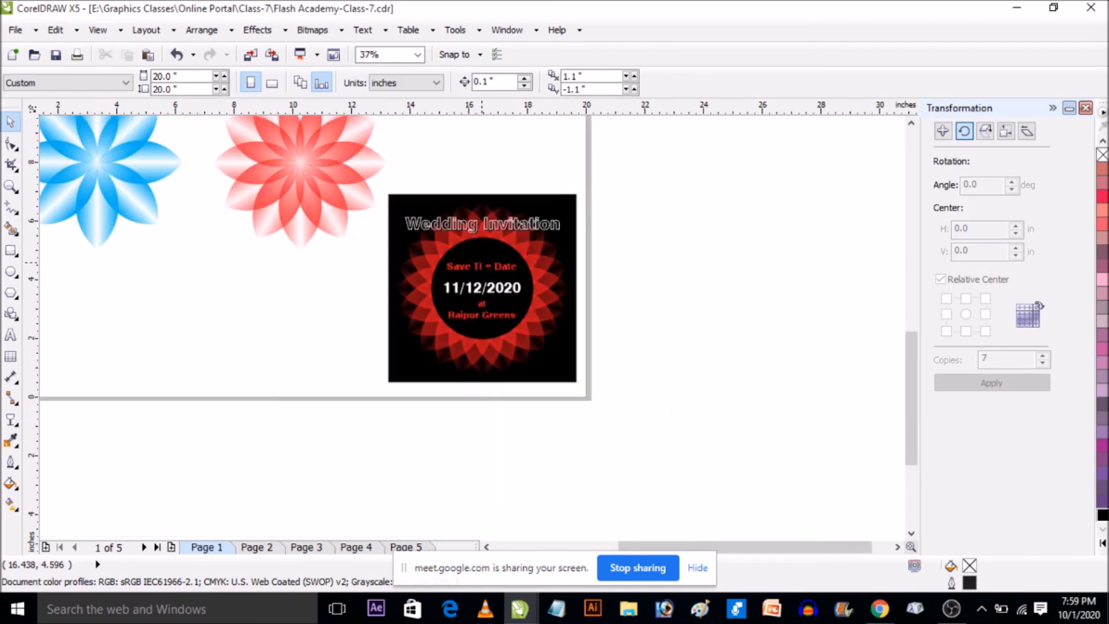